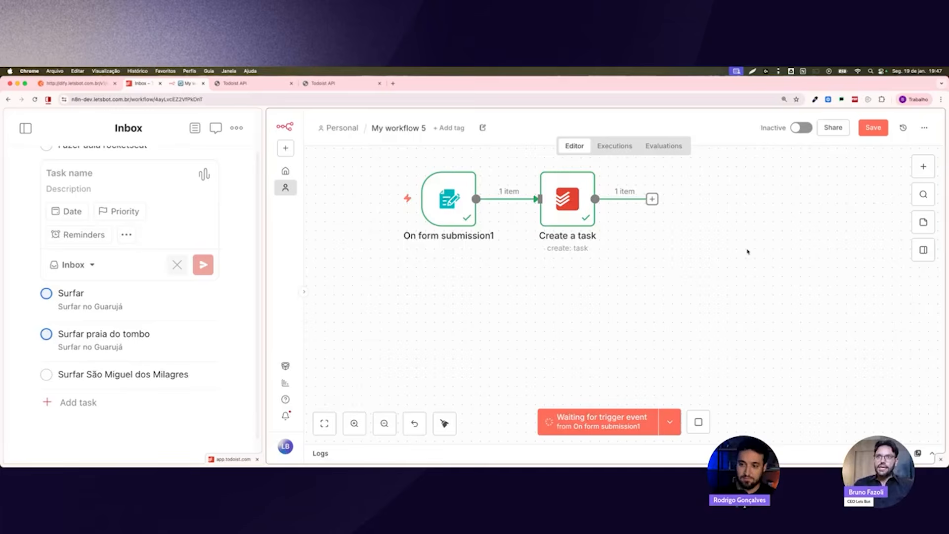
pyautogui.press('super+v')
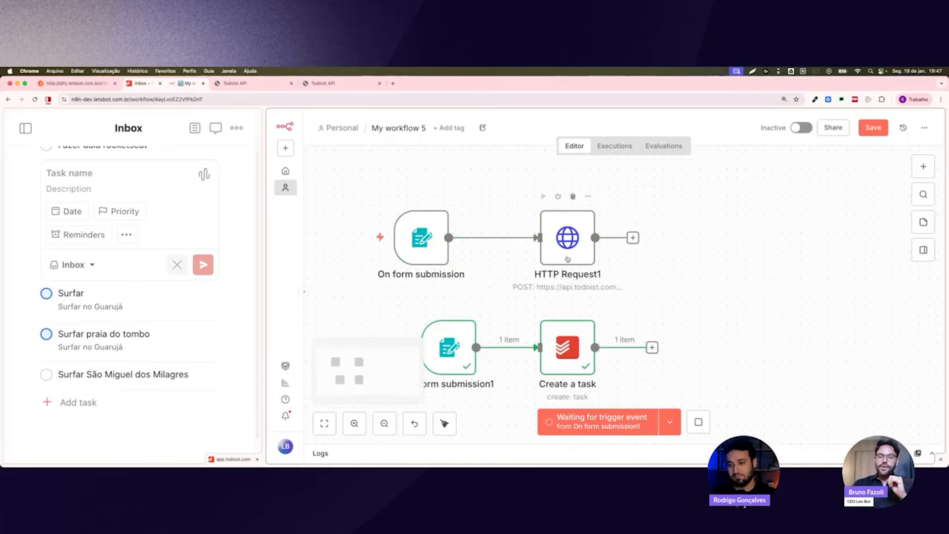
pyautogui.scroll(-2, 567, 258)
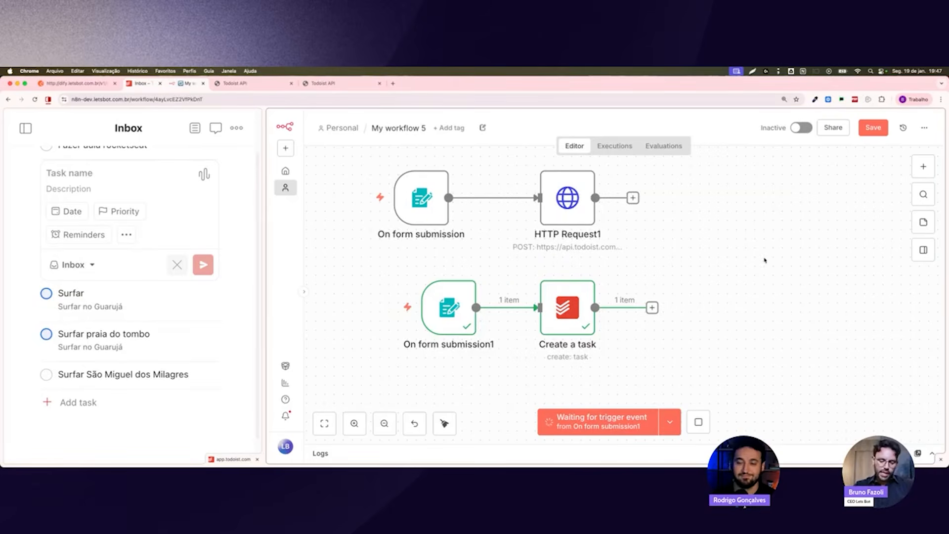
pyautogui.scroll(-1, 763, 262)
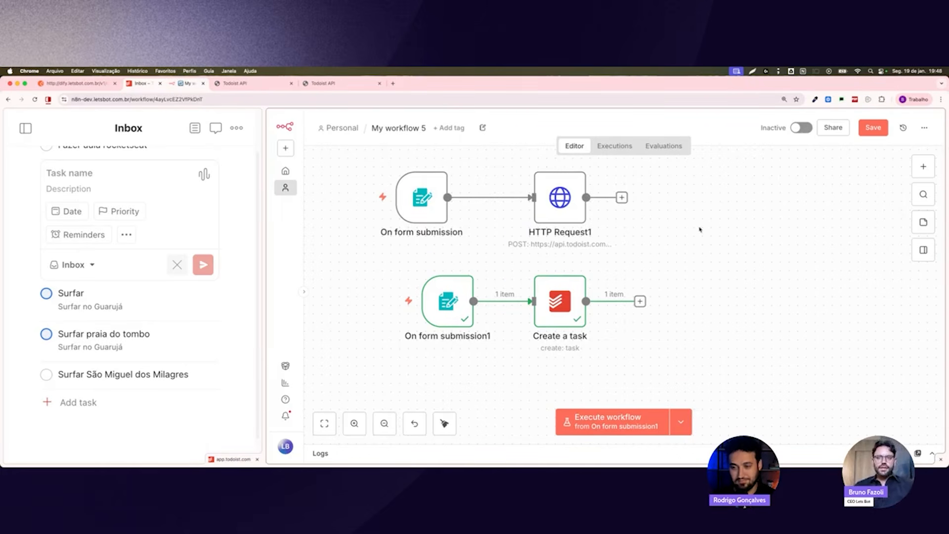
# Browse the AI node catalogue to examine the available agent, model and chain nodes
pyautogui.scroll(-5, 692, 249)
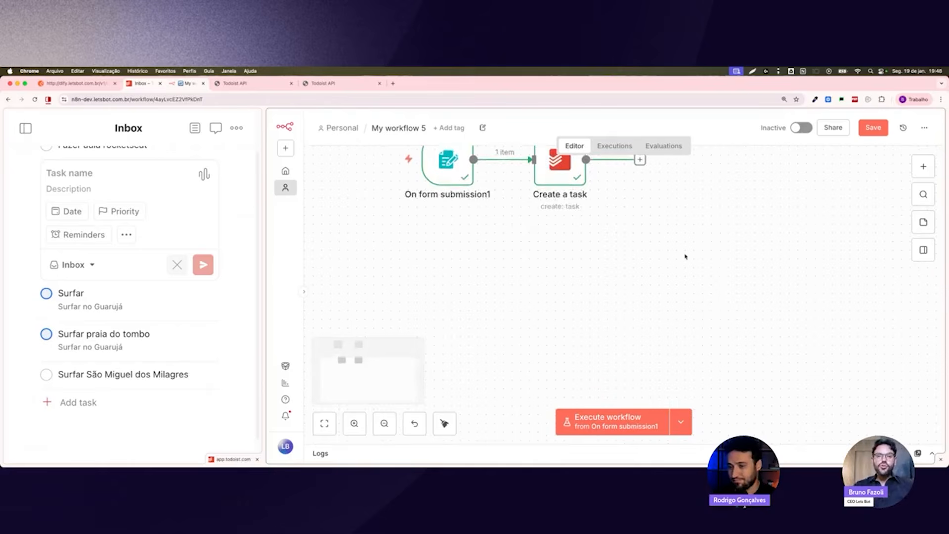
pyautogui.scroll(-1, 686, 256)
pyautogui.click(922, 166)
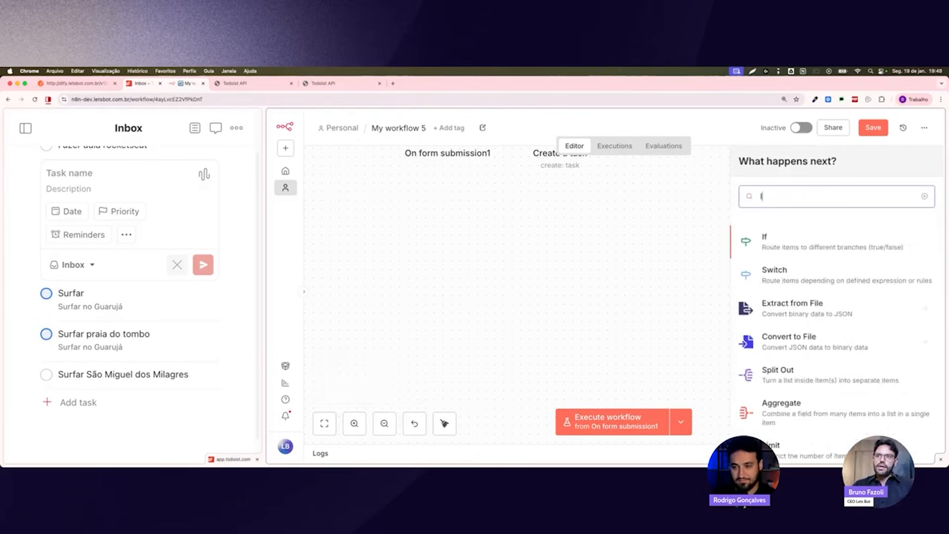
pyautogui.click(798, 257)
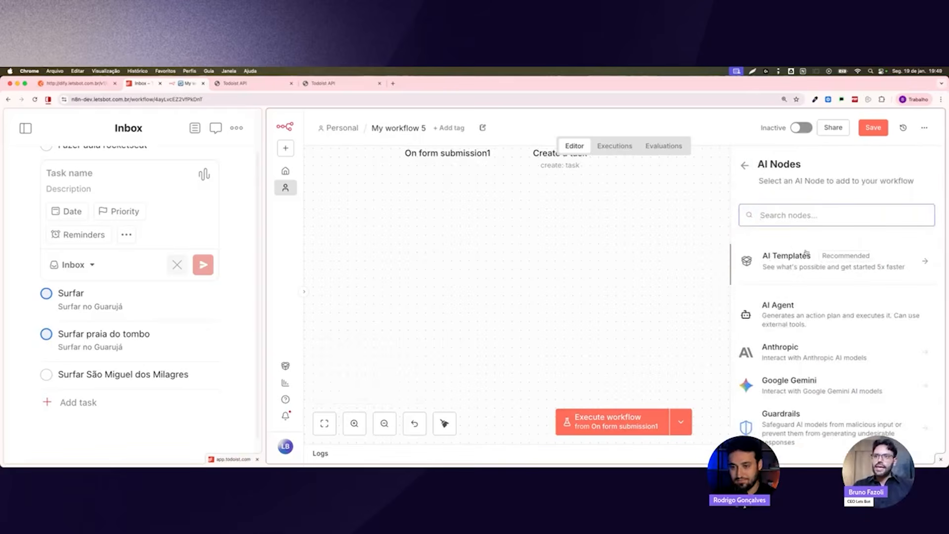
pyautogui.scroll(-2, 793, 267)
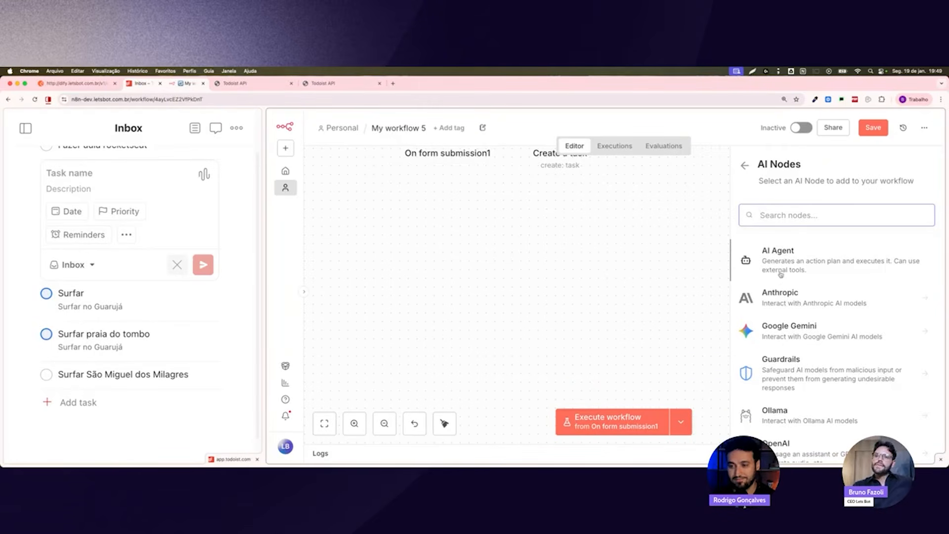
pyautogui.scroll(-5, 779, 313)
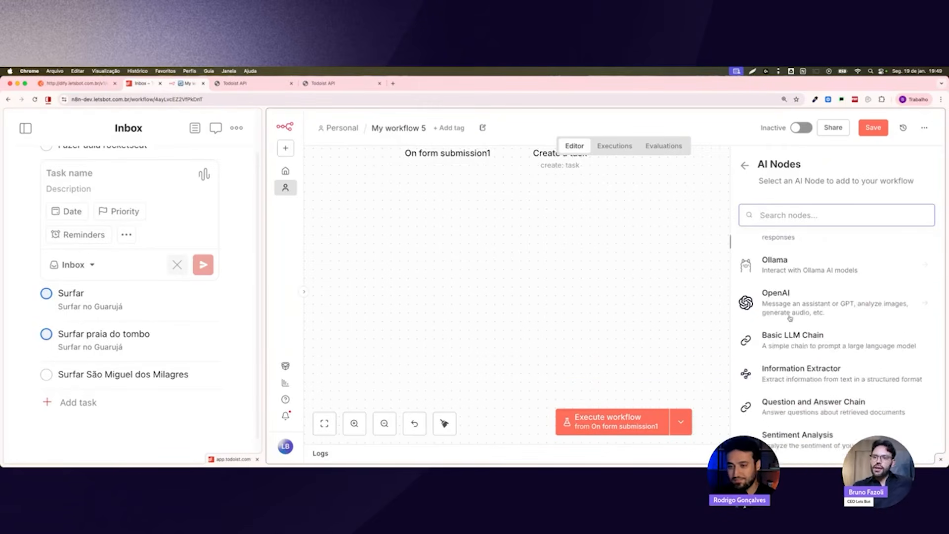
pyautogui.scroll(-2, 790, 318)
pyautogui.scroll(10, 790, 318)
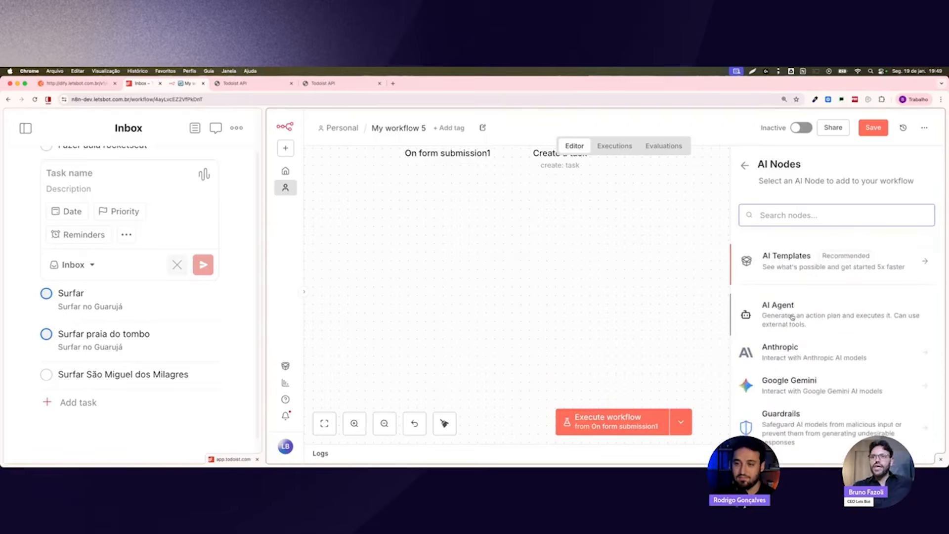
pyautogui.click(746, 166)
pyautogui.click(711, 208)
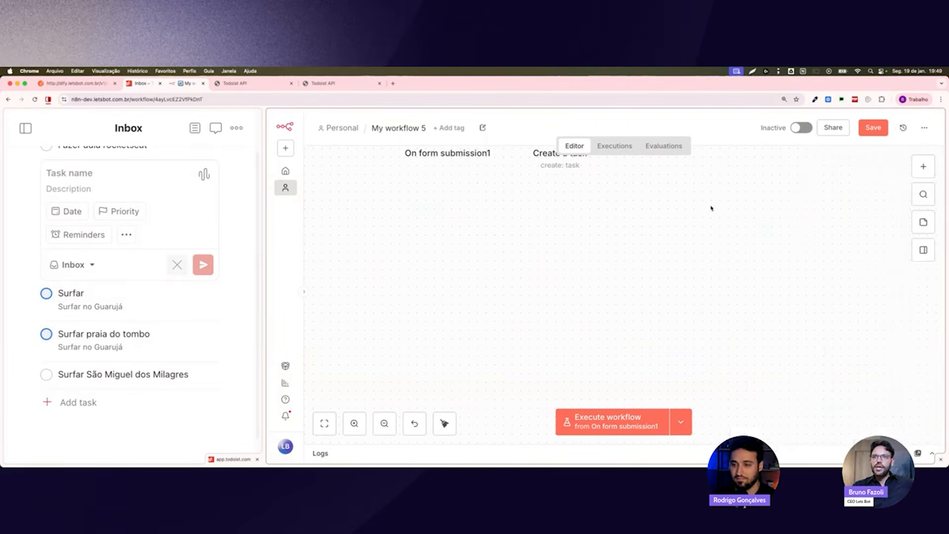
# Add an AI Agent node to the empty canvas area below the Todoist form workflows and return to the canvas
pyautogui.click(923, 166)
pyautogui.click(776, 242)
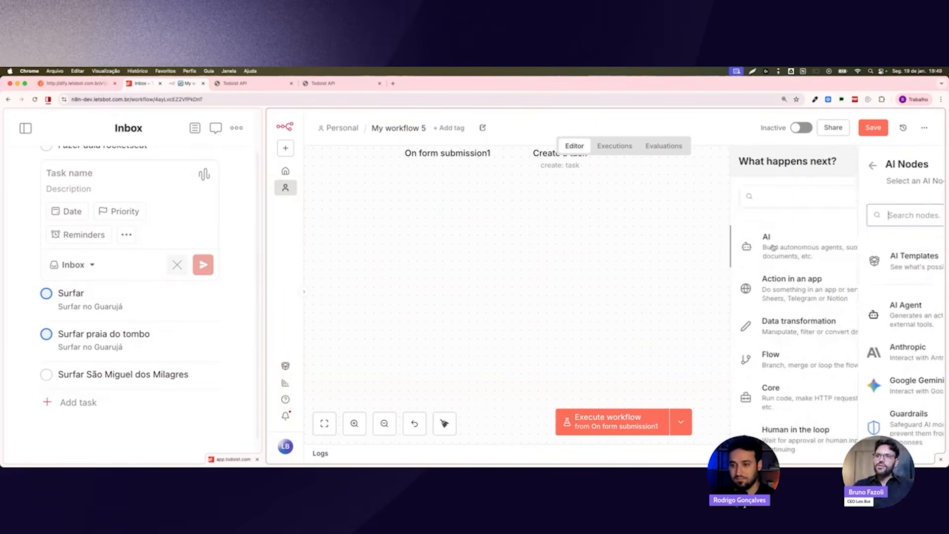
pyautogui.click(776, 321)
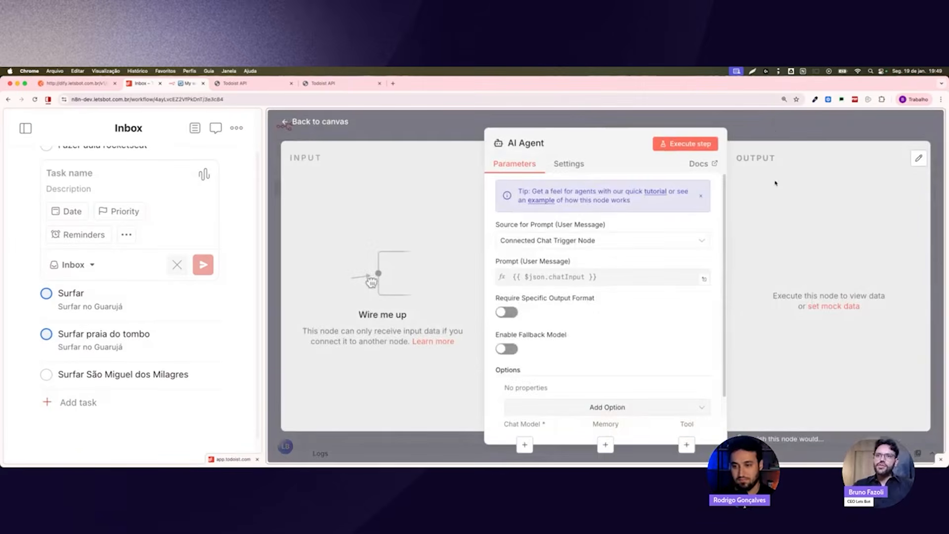
pyautogui.click(772, 130)
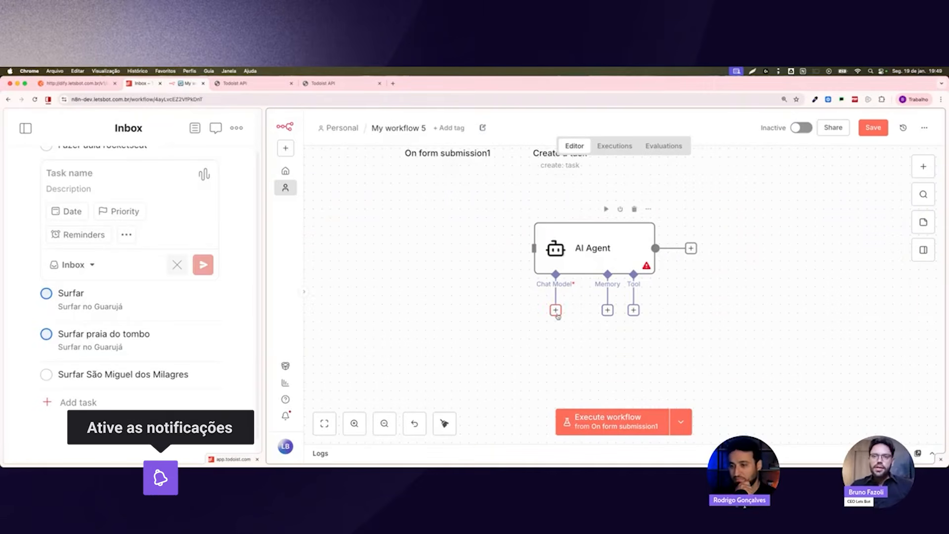
# Attach an OpenAI Chat Model to the AI Agent's chat model input, keeping its default settings
pyautogui.scroll(3, 556, 317)
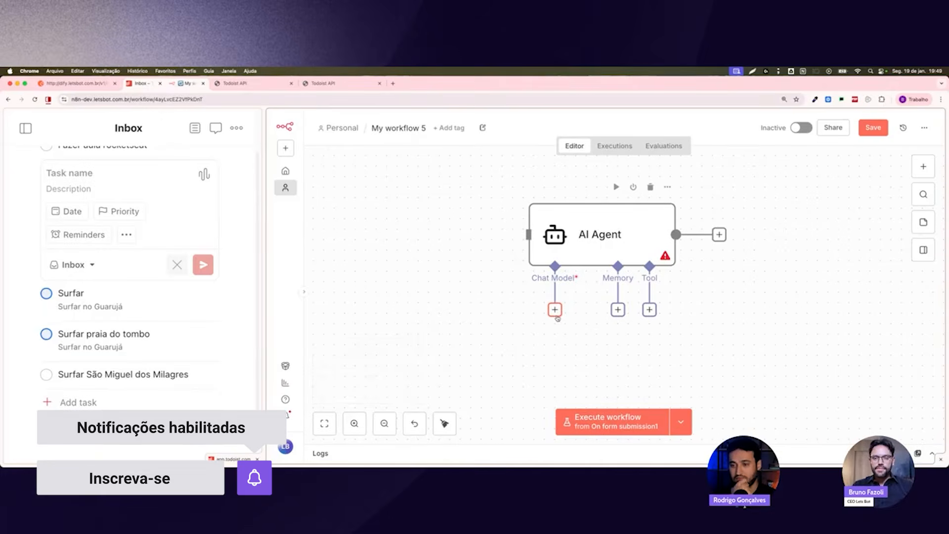
pyautogui.click(555, 311)
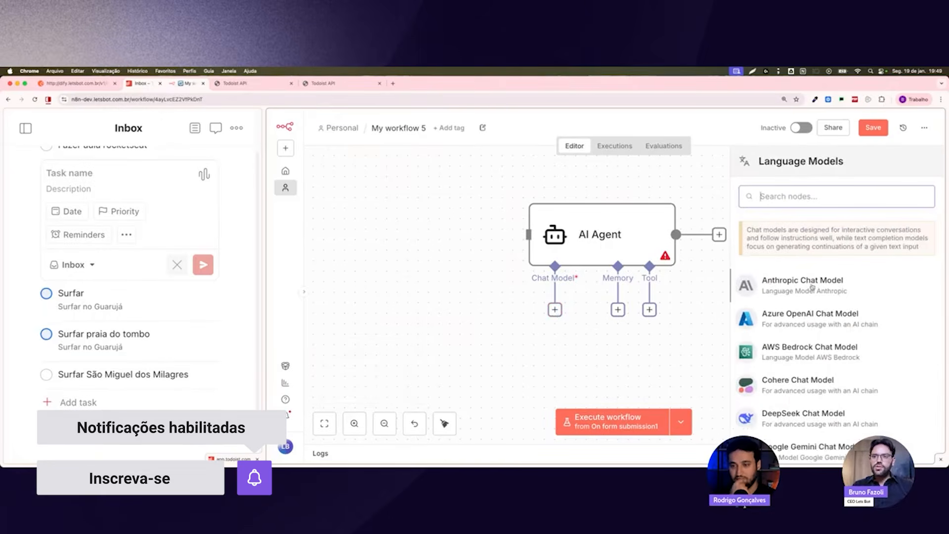
pyautogui.scroll(-5, 813, 286)
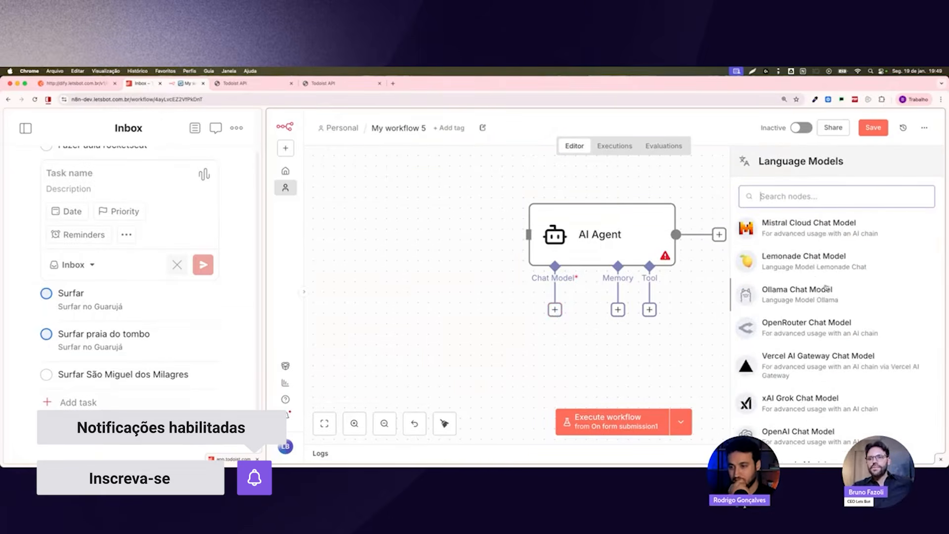
pyautogui.scroll(5, 791, 292)
pyautogui.scroll(-1, 790, 301)
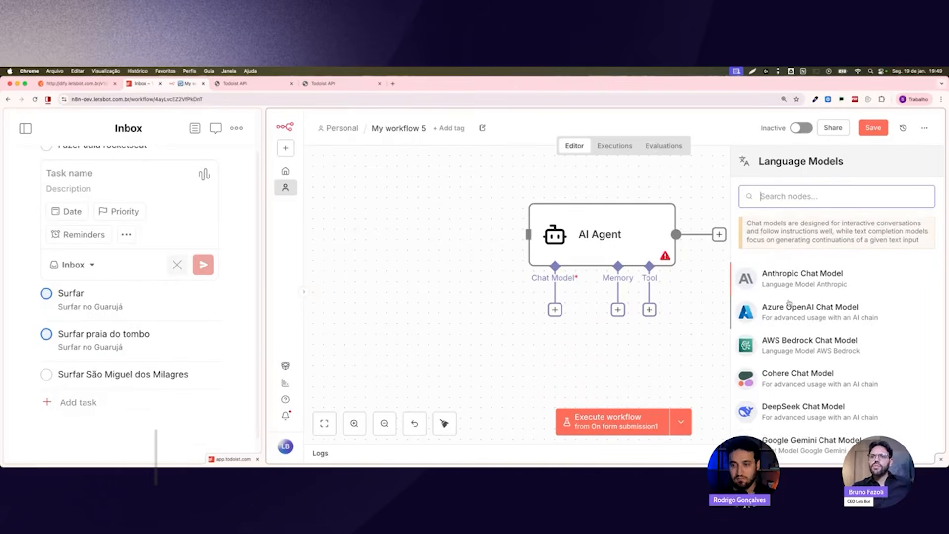
pyautogui.scroll(-2, 766, 308)
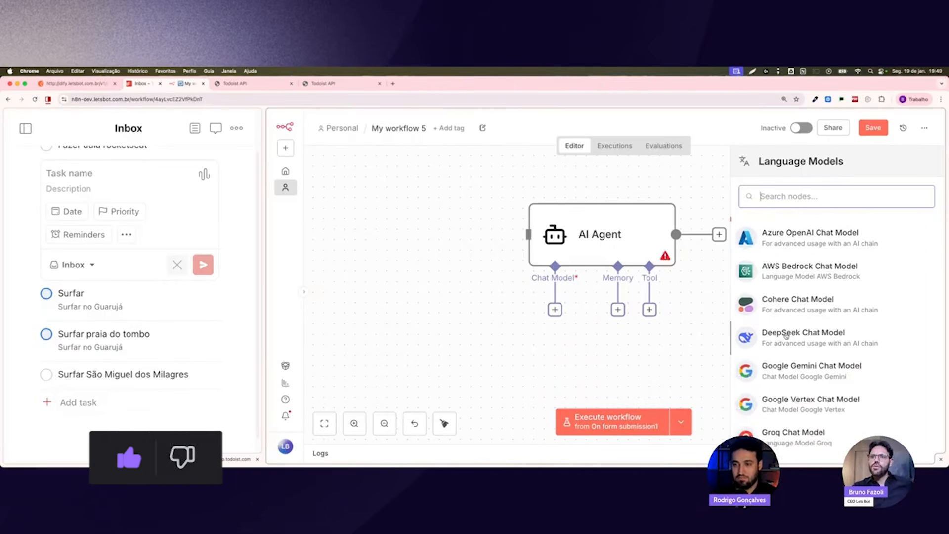
pyautogui.scroll(-1, 790, 335)
pyautogui.scroll(-5, 796, 336)
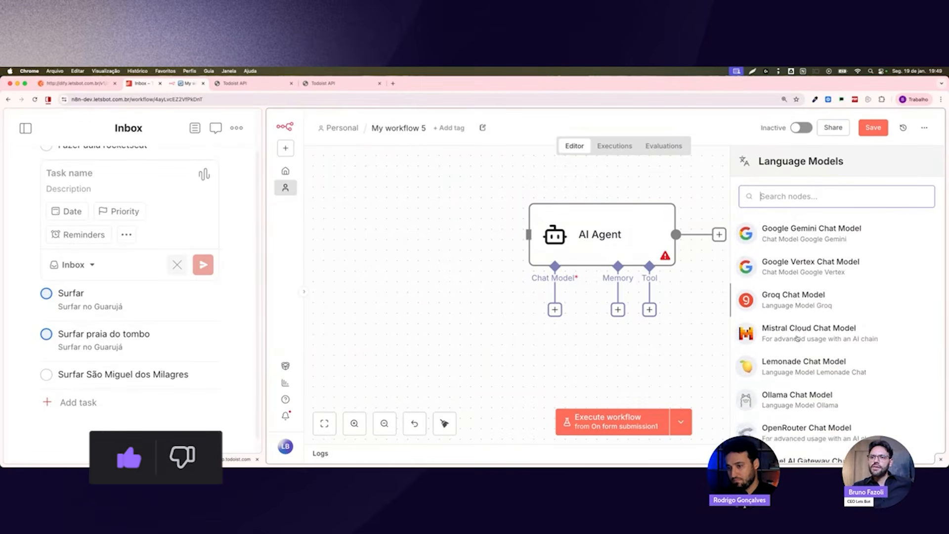
pyautogui.scroll(-2, 797, 338)
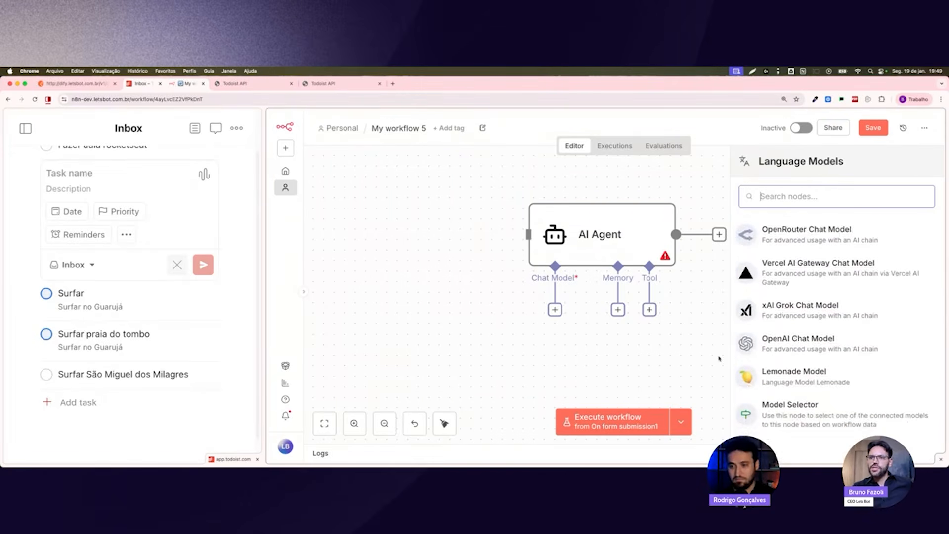
pyautogui.click(787, 346)
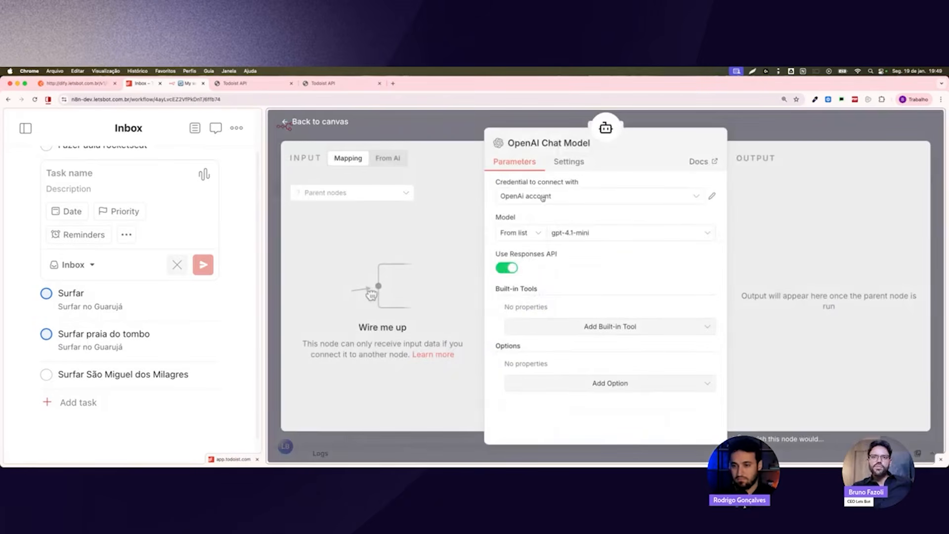
pyautogui.click(759, 132)
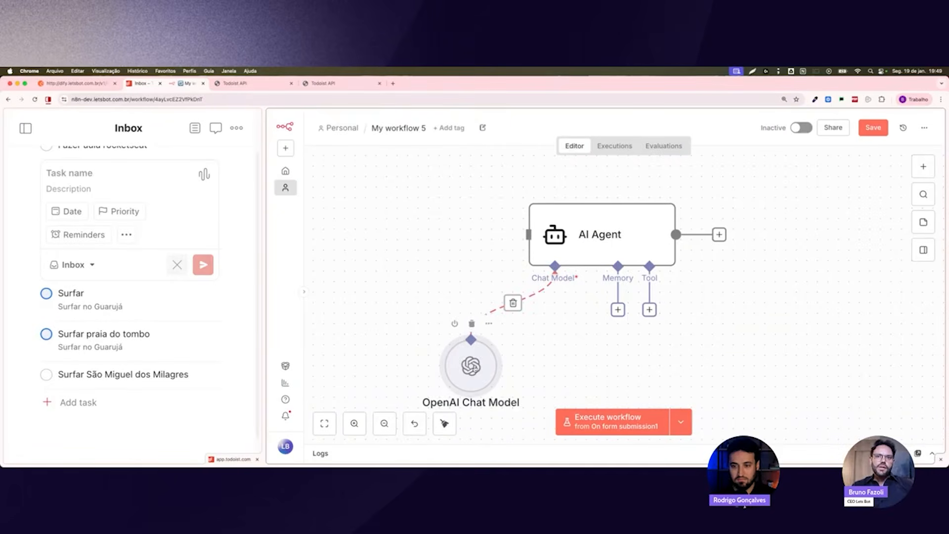
# Move the OpenAI Chat Model node slightly closer to the AI Agent
pyautogui.moveTo(471, 366); pyautogui.dragTo(488, 341)
pyautogui.click(592, 336)
pyautogui.click(810, 307)
pyautogui.rightClick(790, 298)
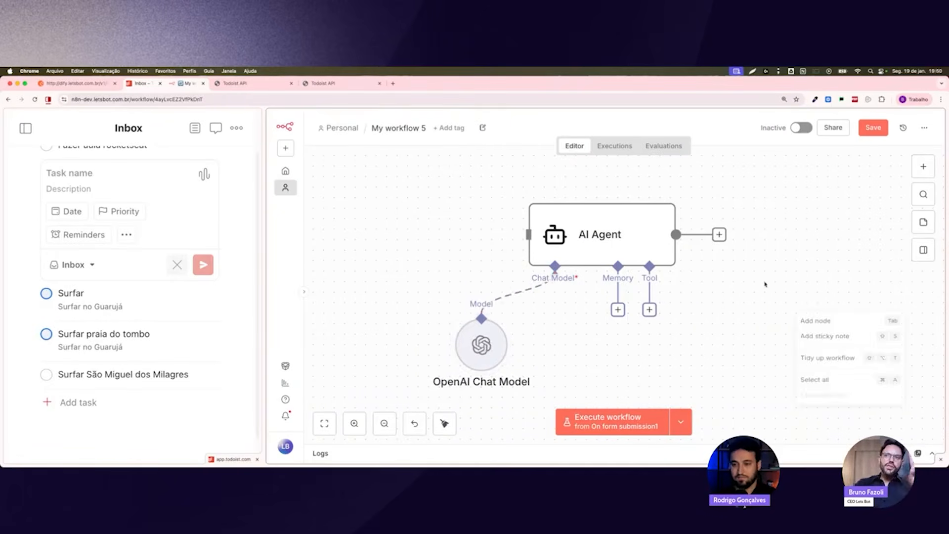
pyautogui.click(785, 291)
pyautogui.moveTo(785, 291); pyautogui.dragTo(790, 254)
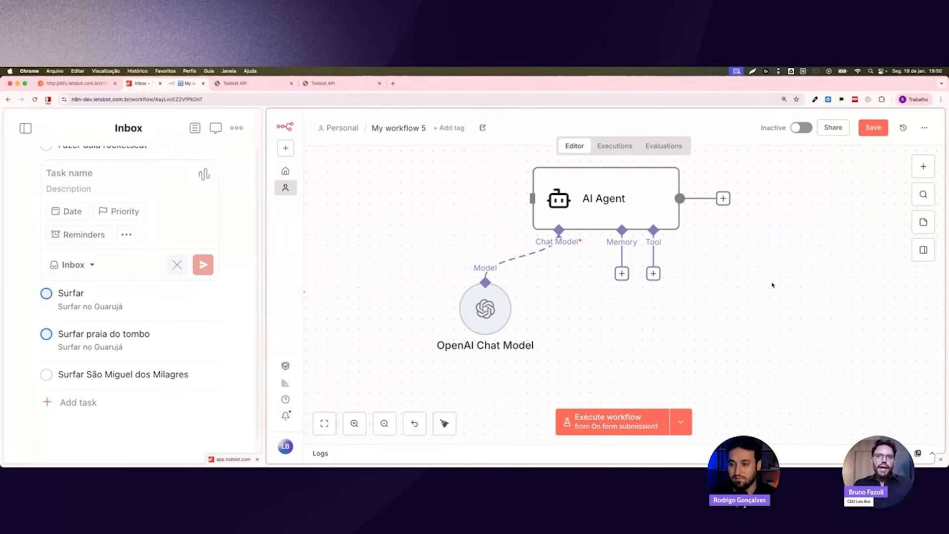
# Attach a Redis Chat Memory to the AI Agent's memory input and line it up beside the OpenAI Chat Model beneath the agent
pyautogui.scroll(1, 751, 275)
pyautogui.moveTo(580, 225)
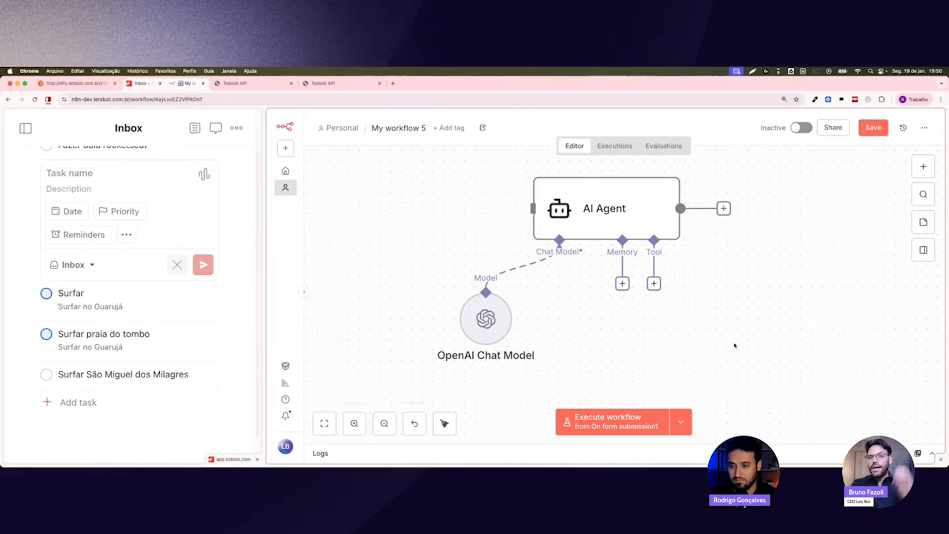
pyautogui.click(624, 285)
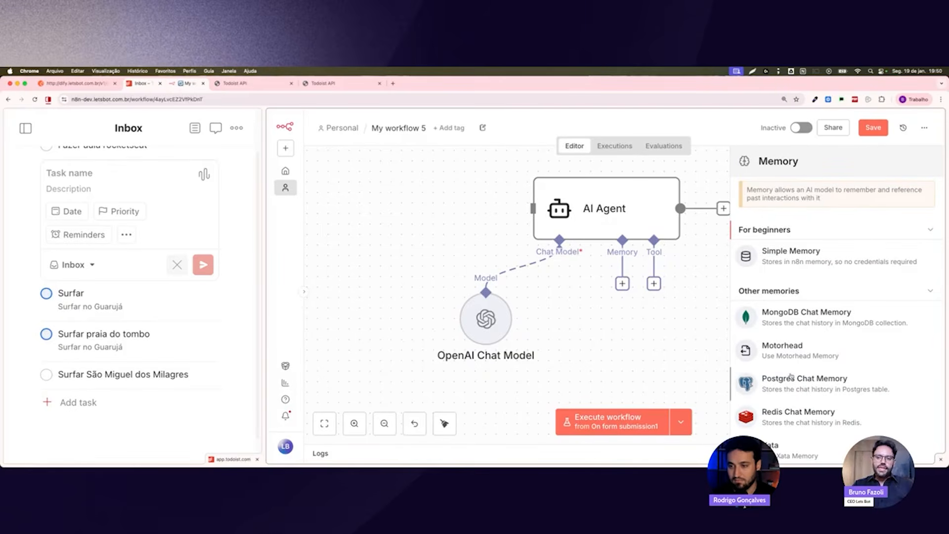
pyautogui.scroll(-2, 801, 360)
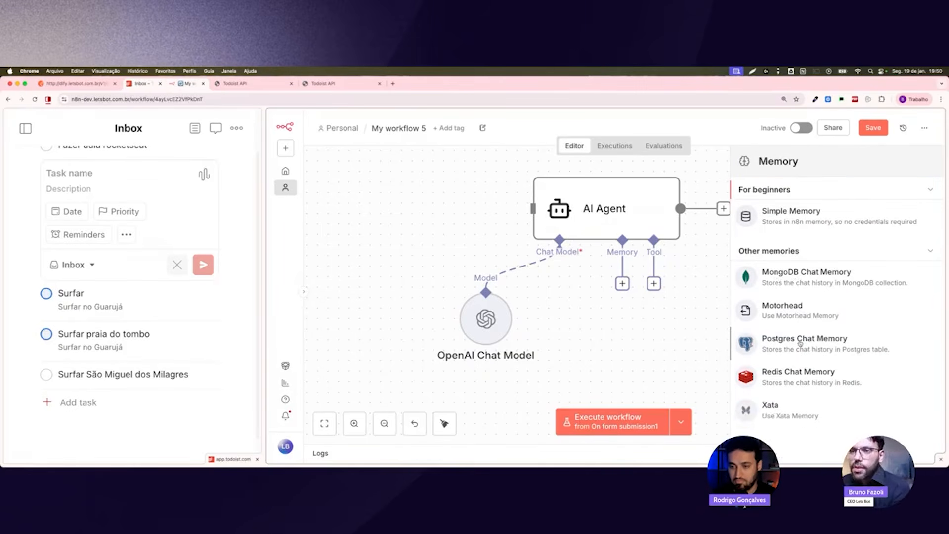
pyautogui.click(792, 380)
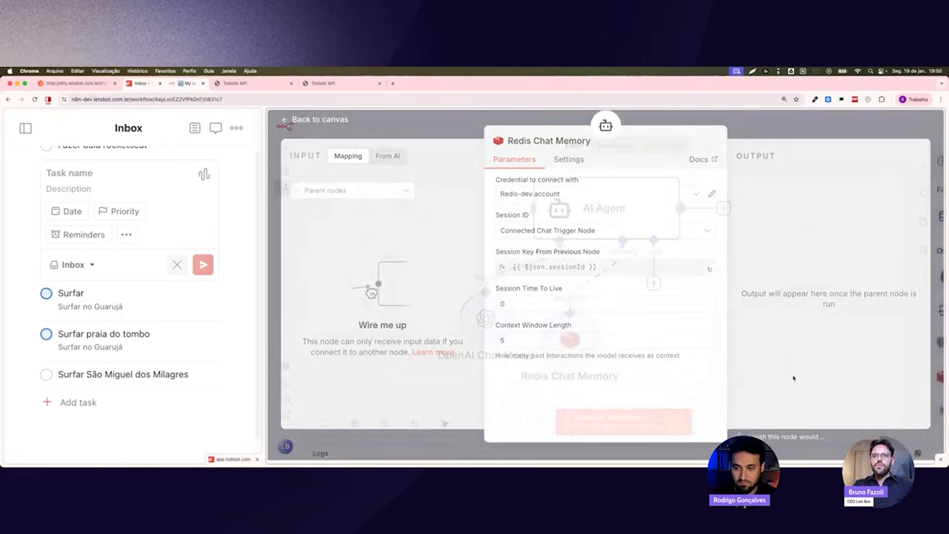
pyautogui.click(742, 130)
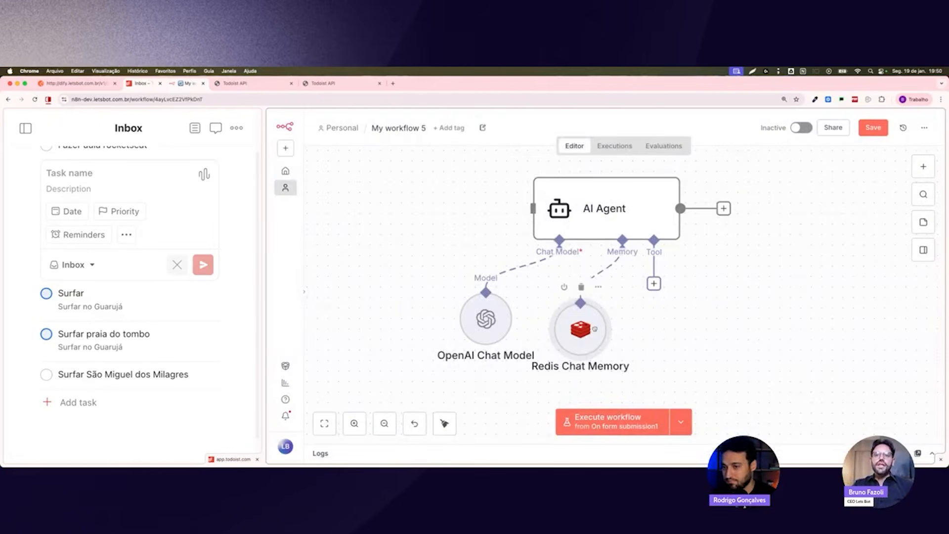
pyautogui.moveTo(480, 322); pyautogui.dragTo(449, 321)
pyautogui.moveTo(601, 331); pyautogui.dragTo(569, 331)
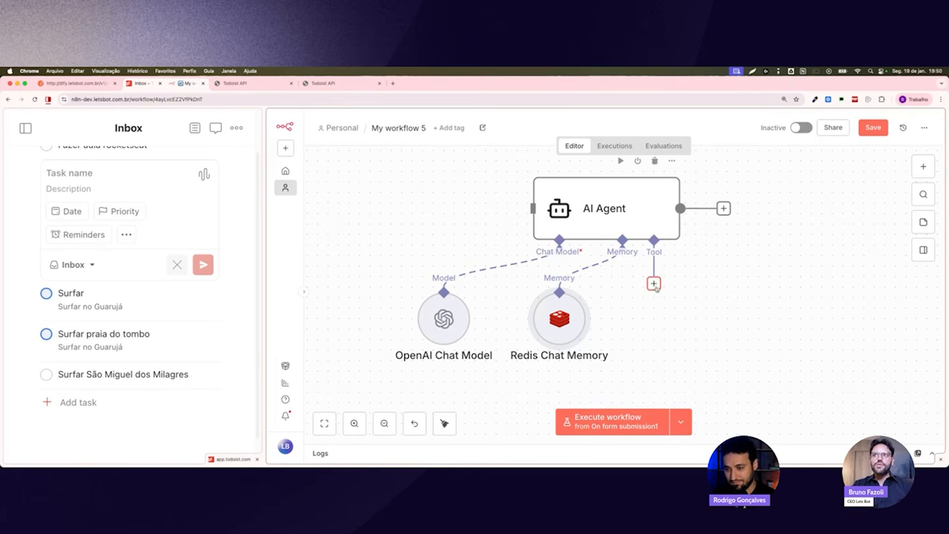
pyautogui.hscroll(3, 720, 313)
pyautogui.scroll(-2, 720, 313)
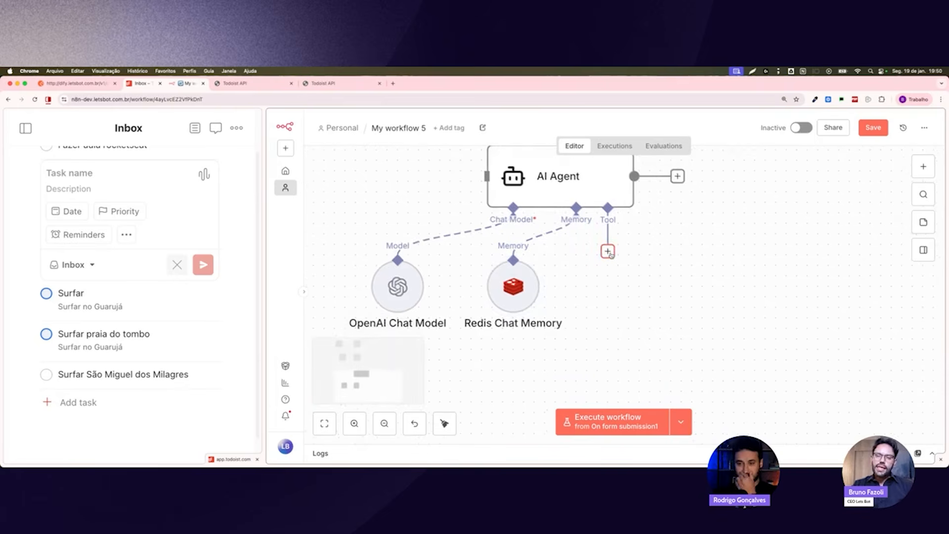
pyautogui.scroll(10, 632, 268)
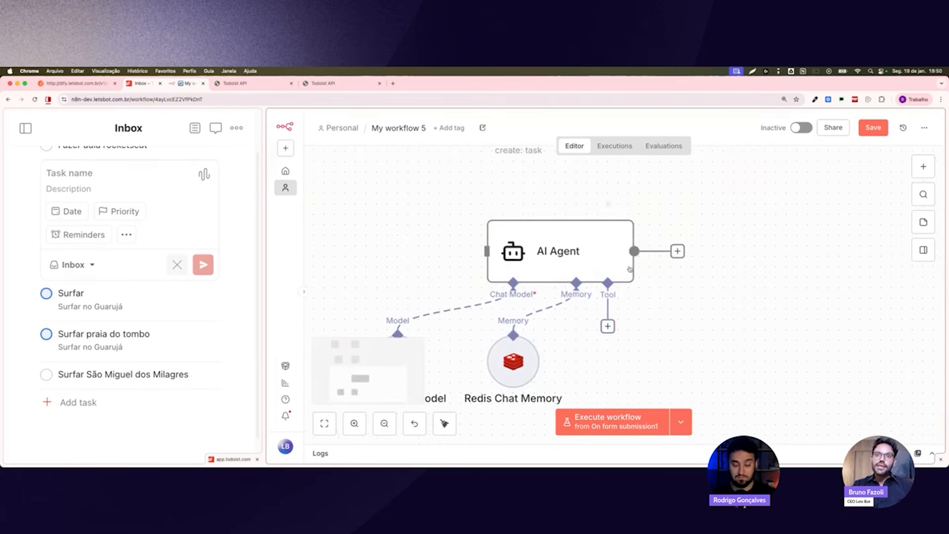
pyautogui.hscroll(-5, 678, 260)
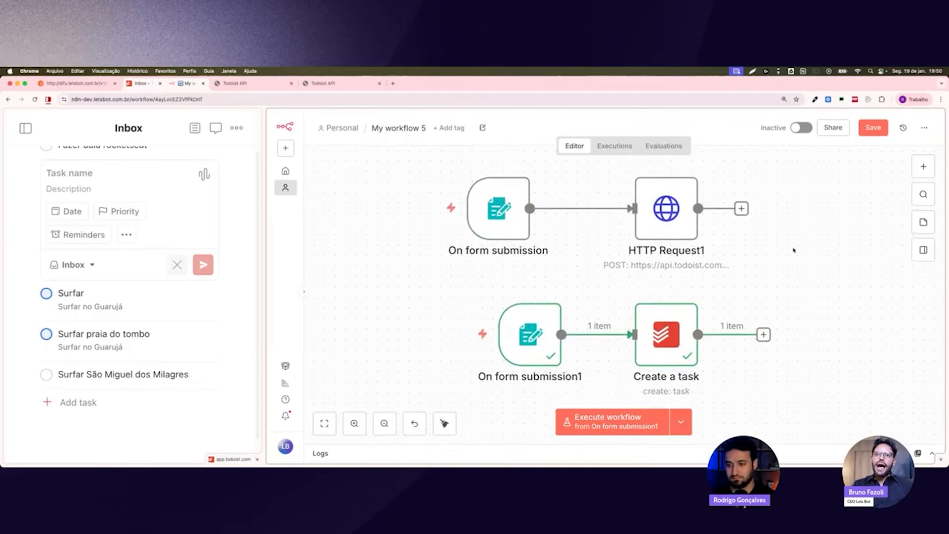
pyautogui.scroll(-10, 677, 223)
pyautogui.hscroll(2, 785, 266)
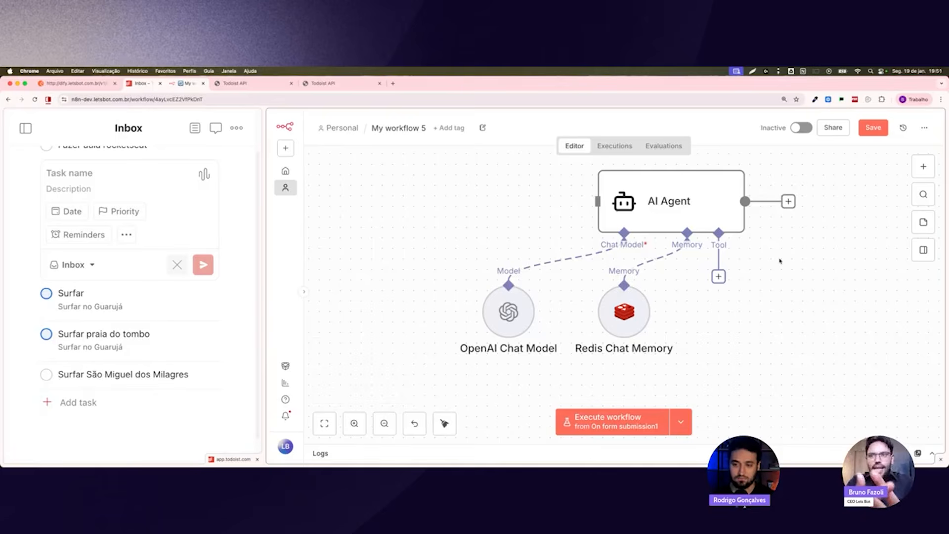
pyautogui.scroll(1, 794, 278)
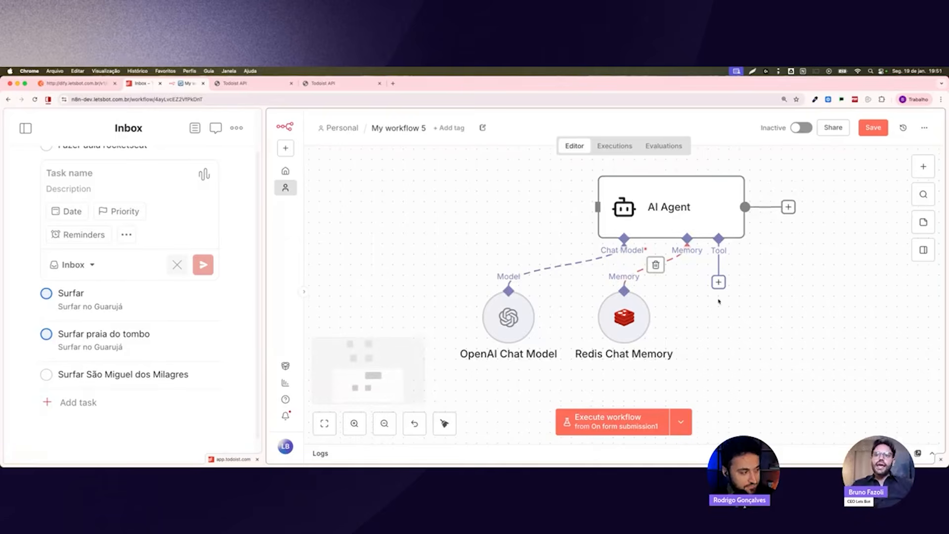
# Attach a Todoist Tool for creating tasks to the AI Agent's tool input, keep its default settings and return to the canvas
pyautogui.hscroll(2, 755, 308)
pyautogui.scroll(-1, 754, 308)
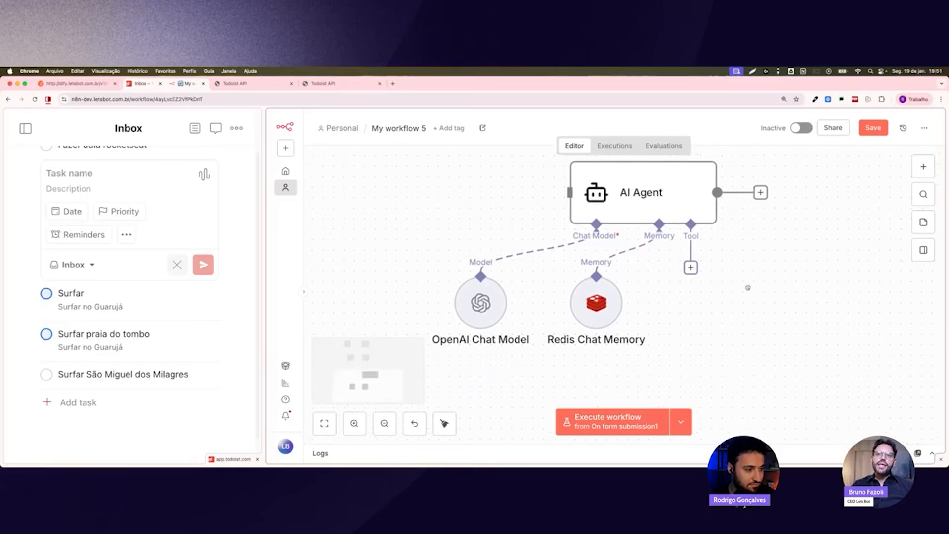
pyautogui.click(691, 270)
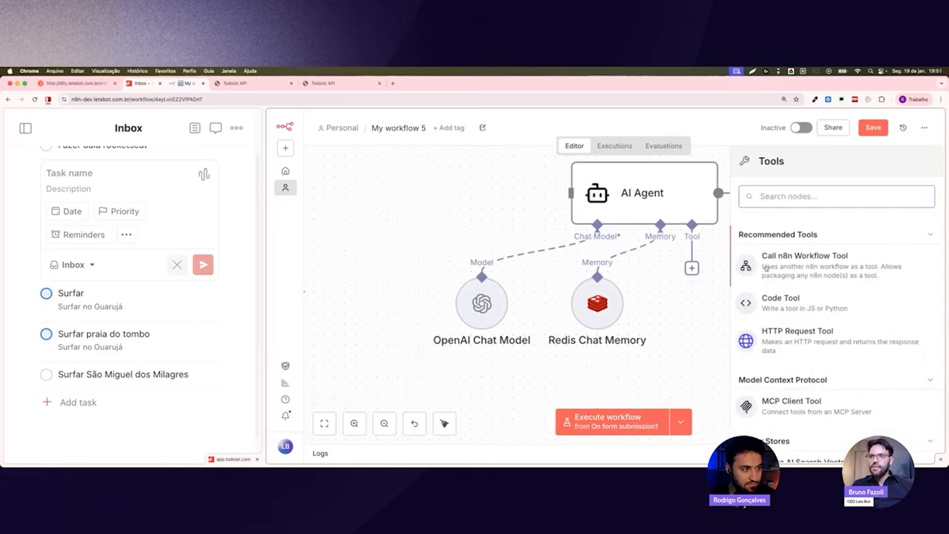
pyautogui.write('todo')
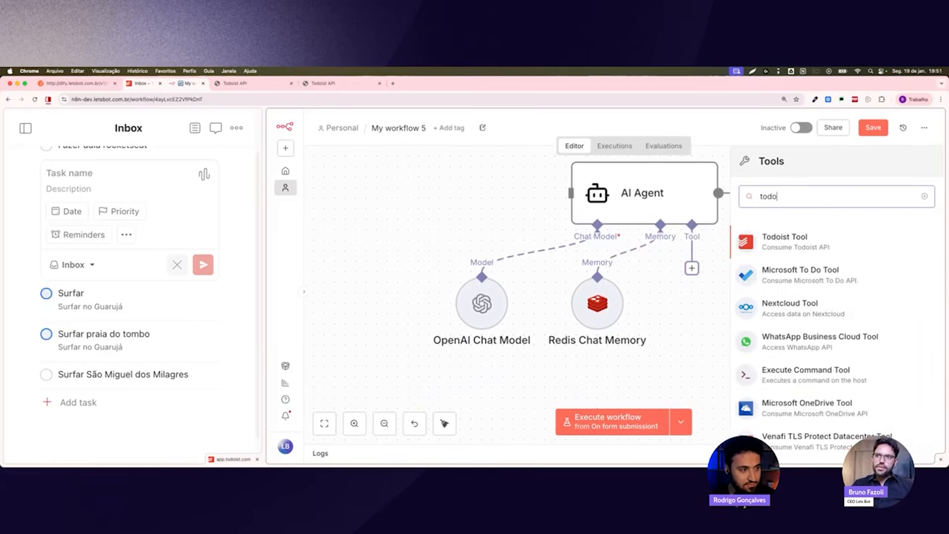
pyautogui.click(778, 241)
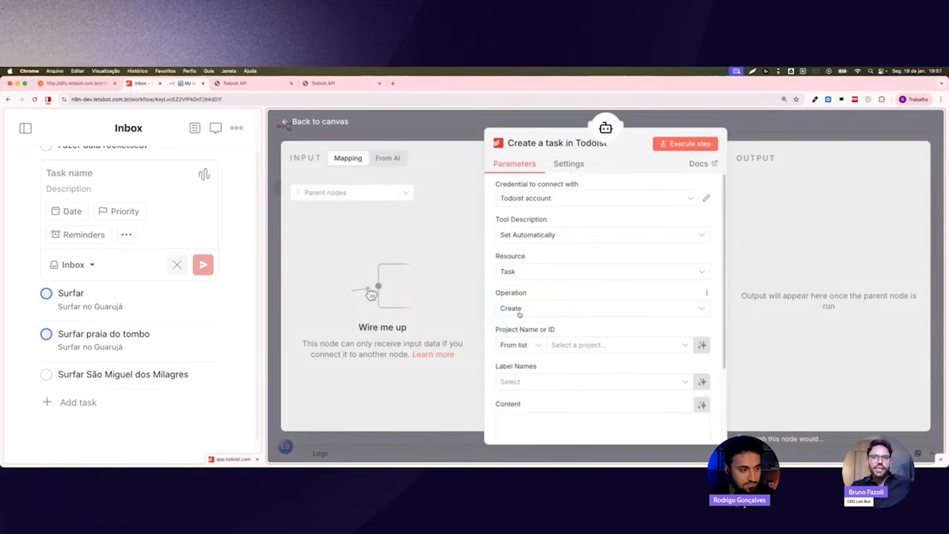
pyautogui.scroll(-1, 523, 328)
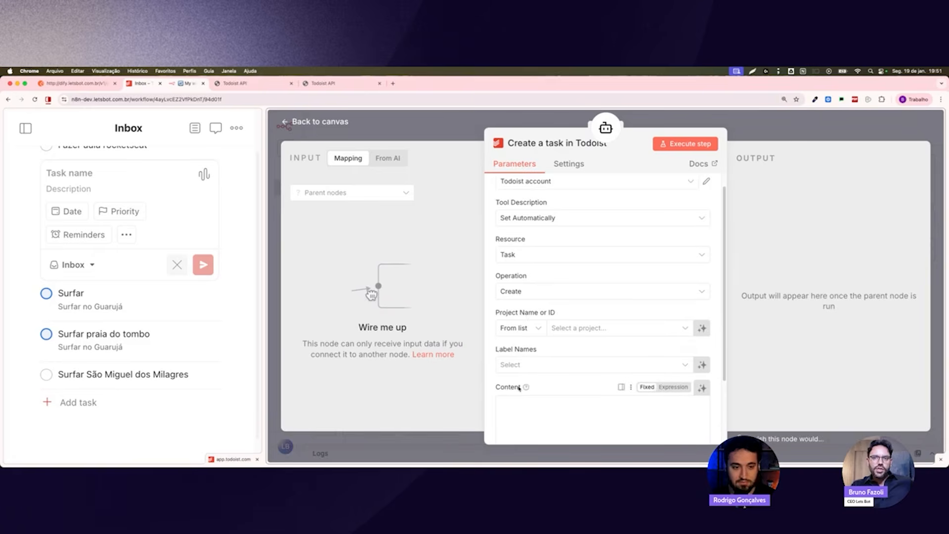
pyautogui.scroll(-1, 518, 387)
pyautogui.click(771, 131)
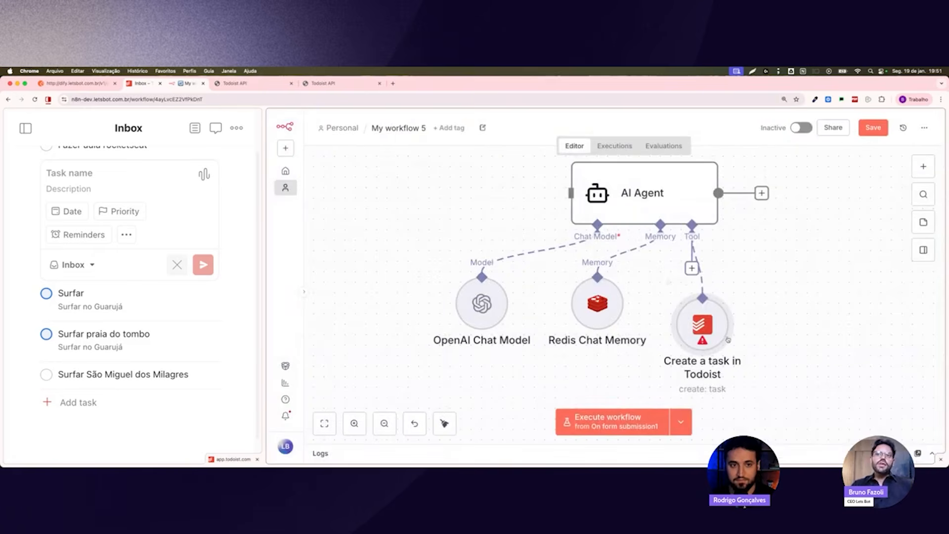
# Line up the Create a task in Todoist node beside the Redis Chat Memory beneath the AI Agent
pyautogui.moveTo(728, 340); pyautogui.dragTo(780, 309)
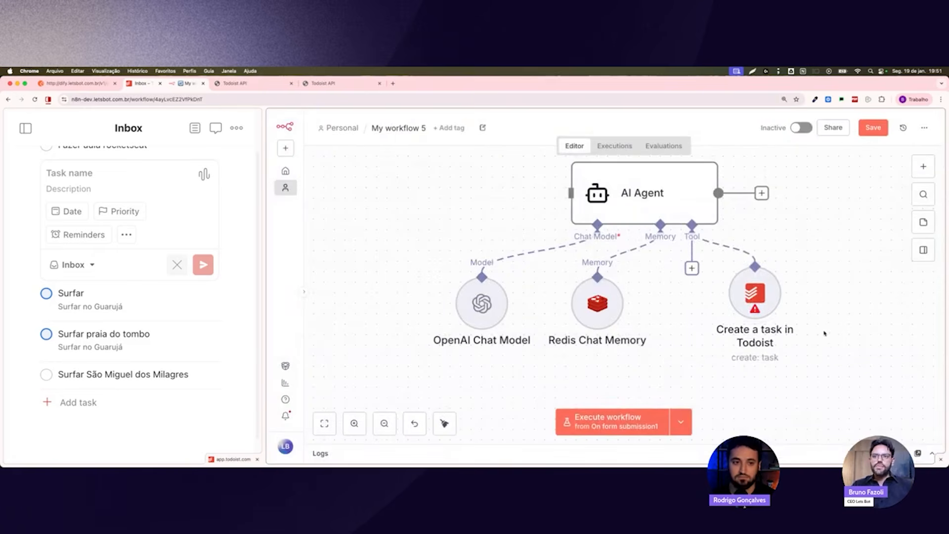
pyautogui.scroll(-1, 817, 326)
pyautogui.moveTo(856, 317); pyautogui.dragTo(820, 304)
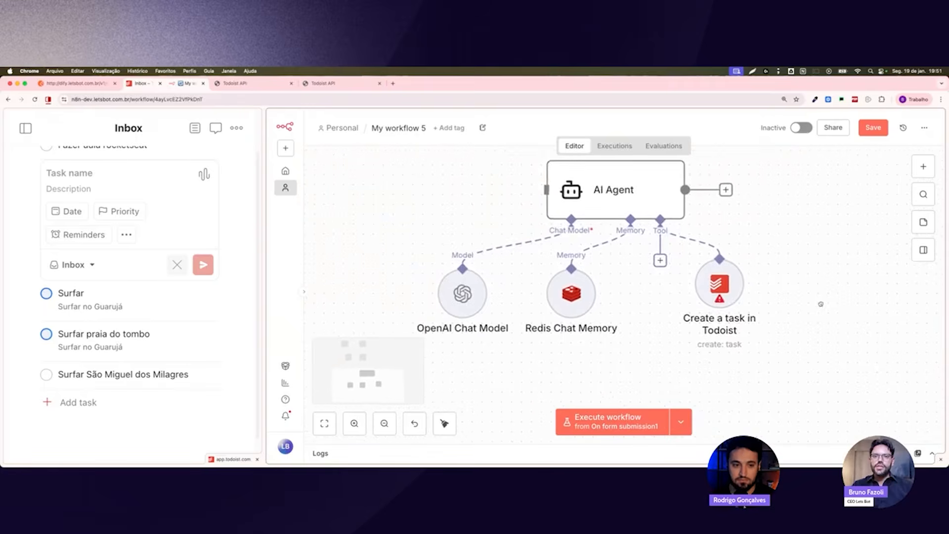
pyautogui.scroll(-1, 821, 304)
pyautogui.moveTo(781, 221); pyautogui.dragTo(807, 235)
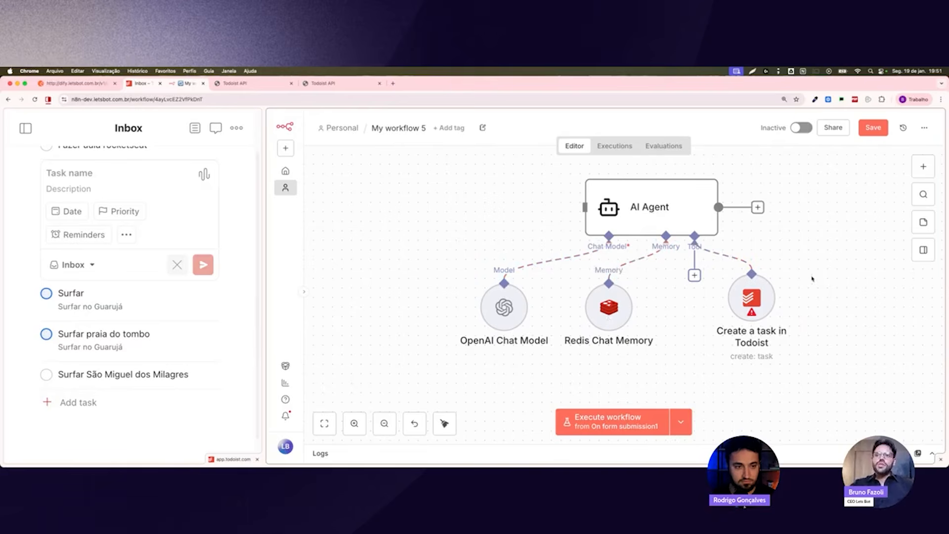
pyautogui.scroll(2, 811, 277)
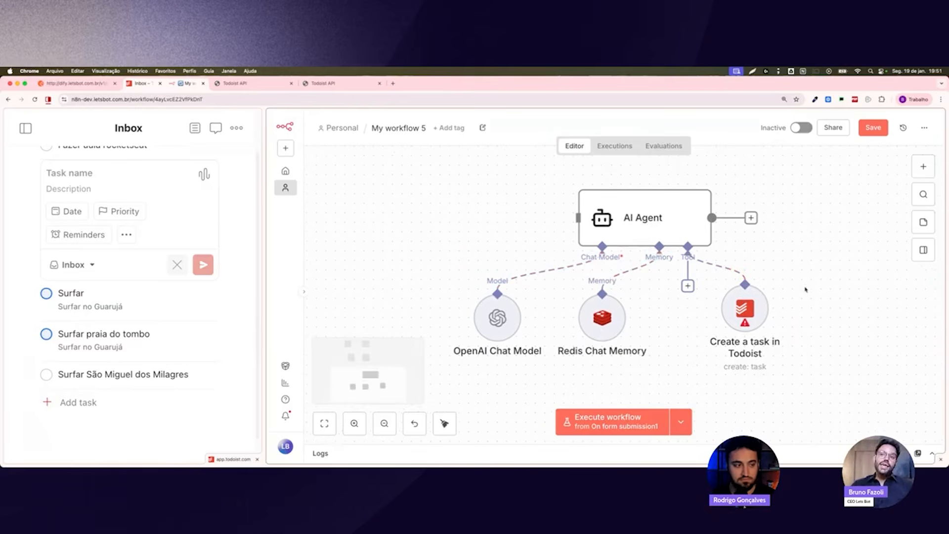
# Add a System Message option to the AI Agent, clear its default text and return to the canvas
pyautogui.doubleClick(664, 225)
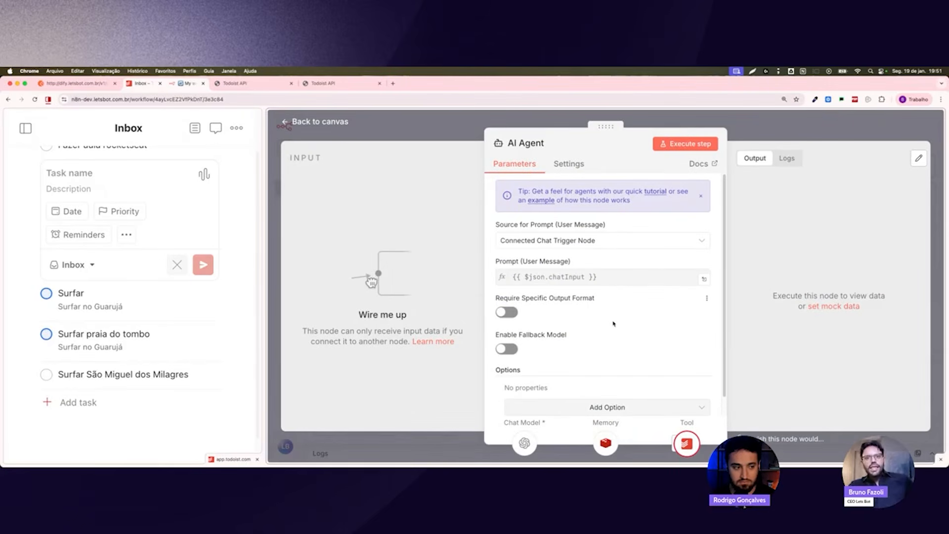
pyautogui.scroll(-1, 614, 323)
pyautogui.click(607, 387)
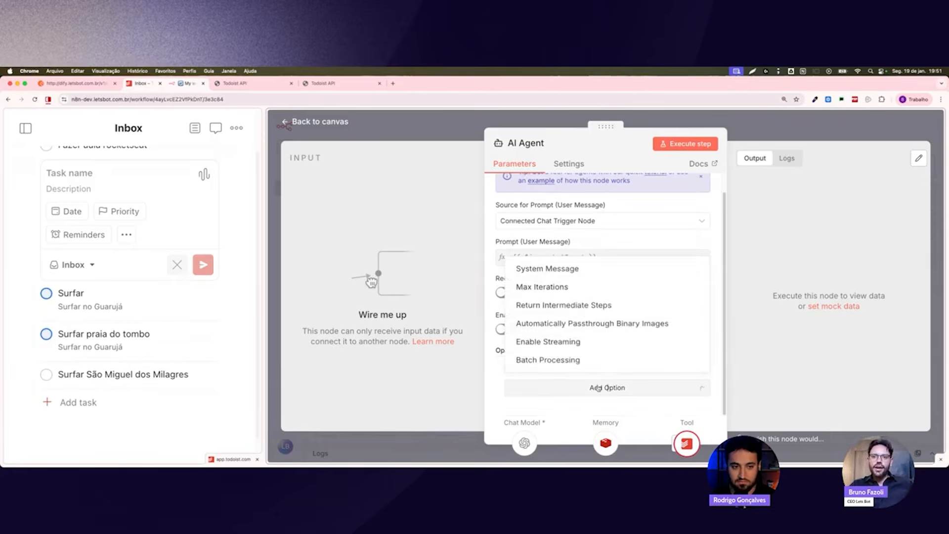
pyautogui.click(557, 270)
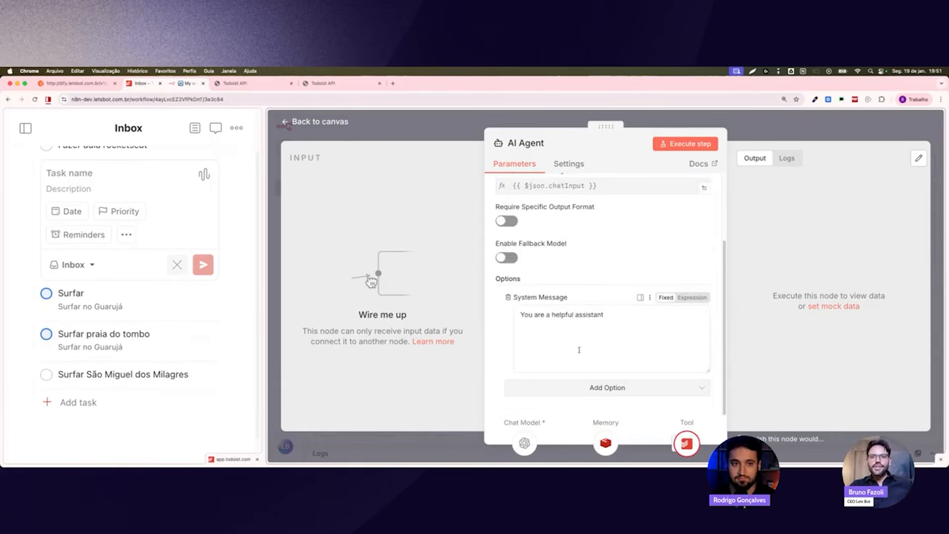
pyautogui.tripleClick(578, 350)
pyautogui.press('BackSpace')
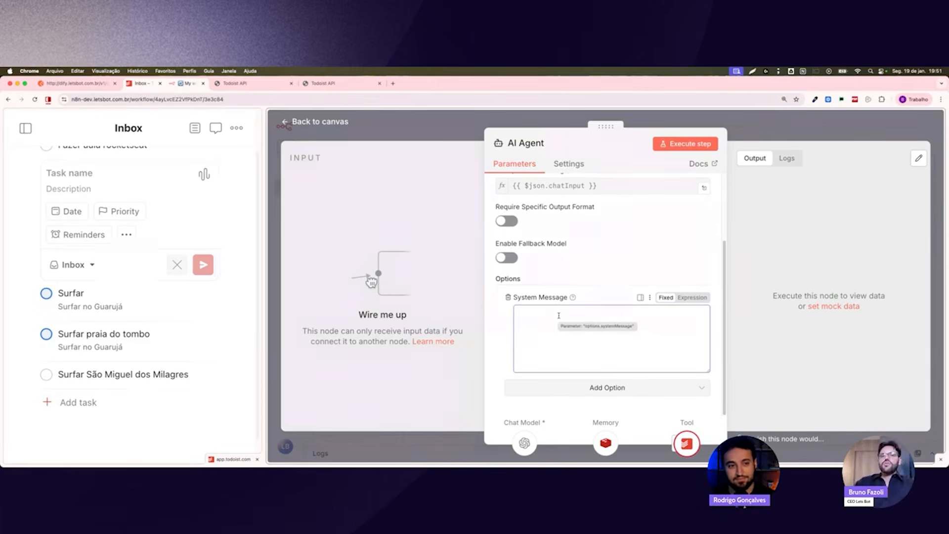
pyautogui.doubleClick(524, 296)
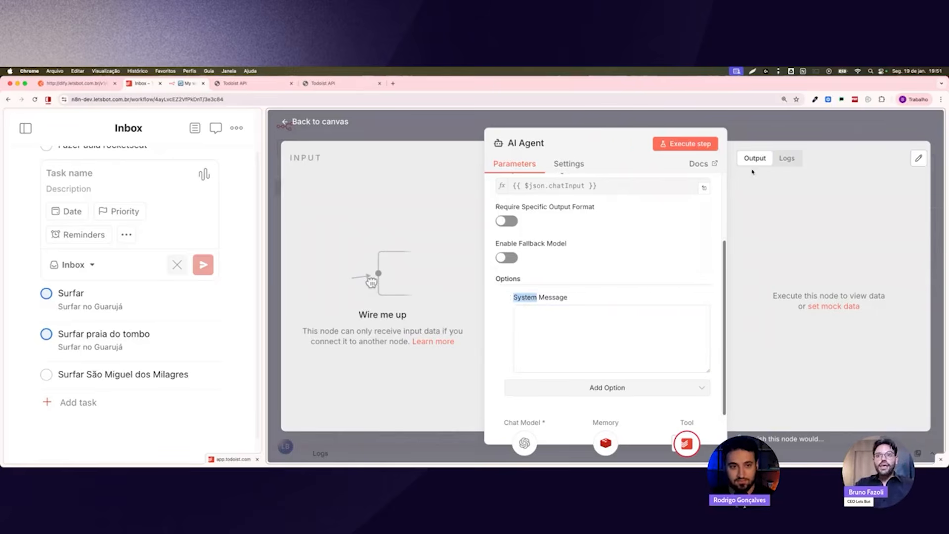
pyautogui.click(766, 129)
pyautogui.scroll(-2, 766, 204)
pyautogui.hscroll(2, 806, 257)
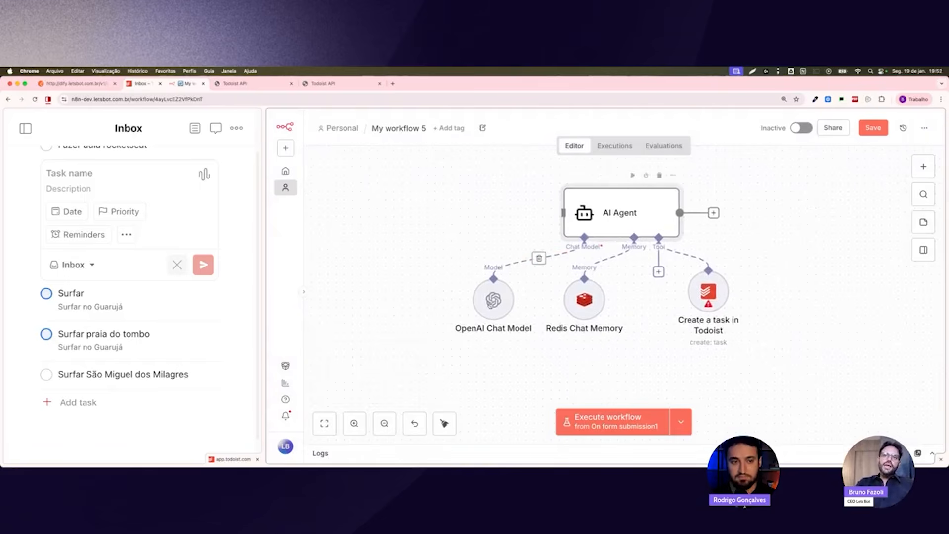
# Review the OpenAI Chat Model's credential and its list of available models without changing anything
pyautogui.doubleClick(487, 309)
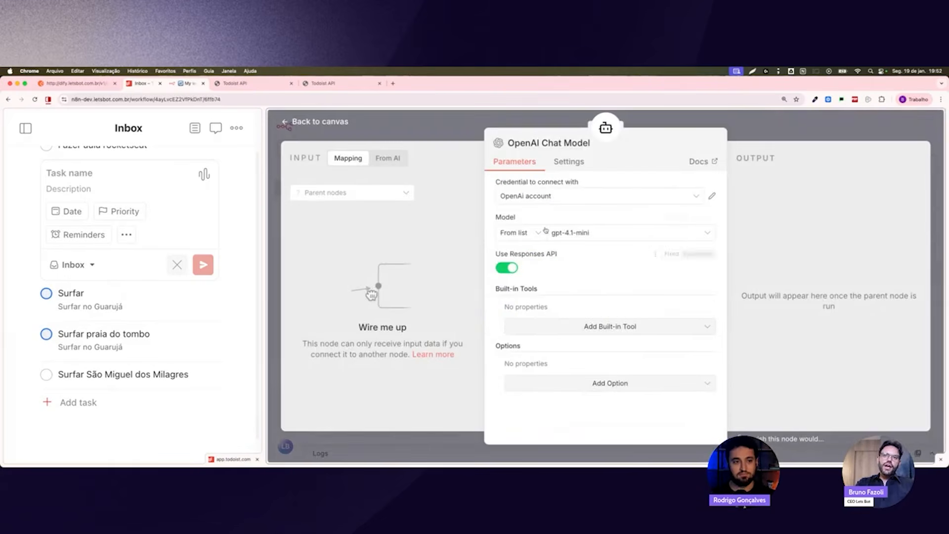
pyautogui.click(712, 195)
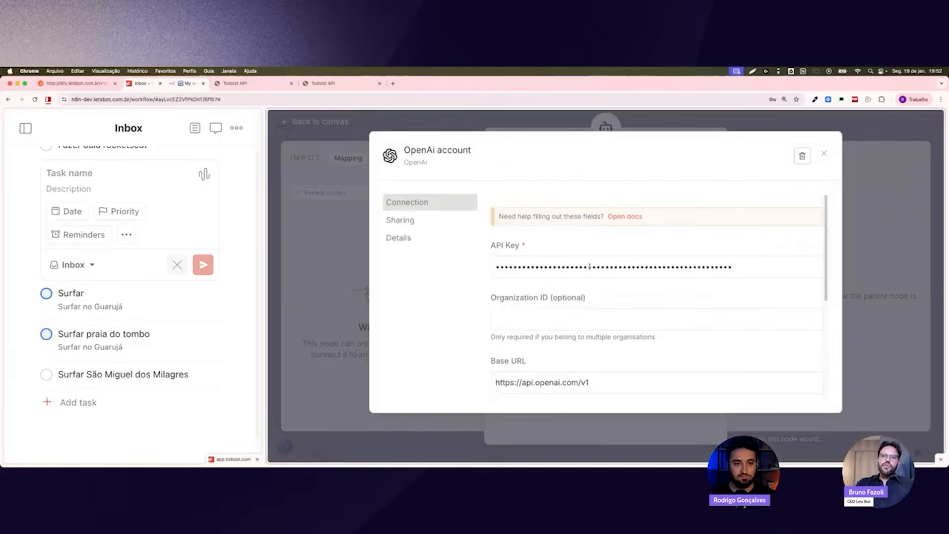
pyautogui.click(851, 129)
pyautogui.click(852, 130)
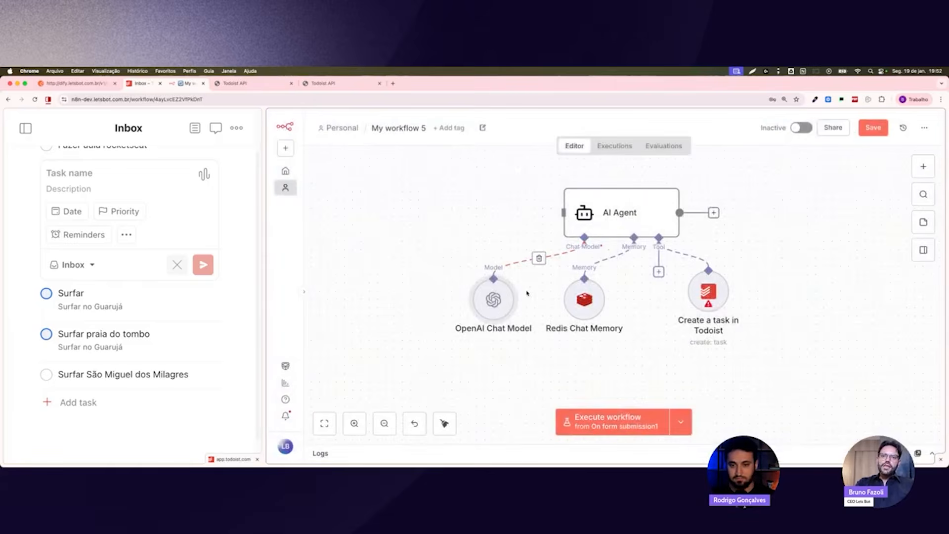
pyautogui.doubleClick(488, 304)
pyautogui.click(600, 237)
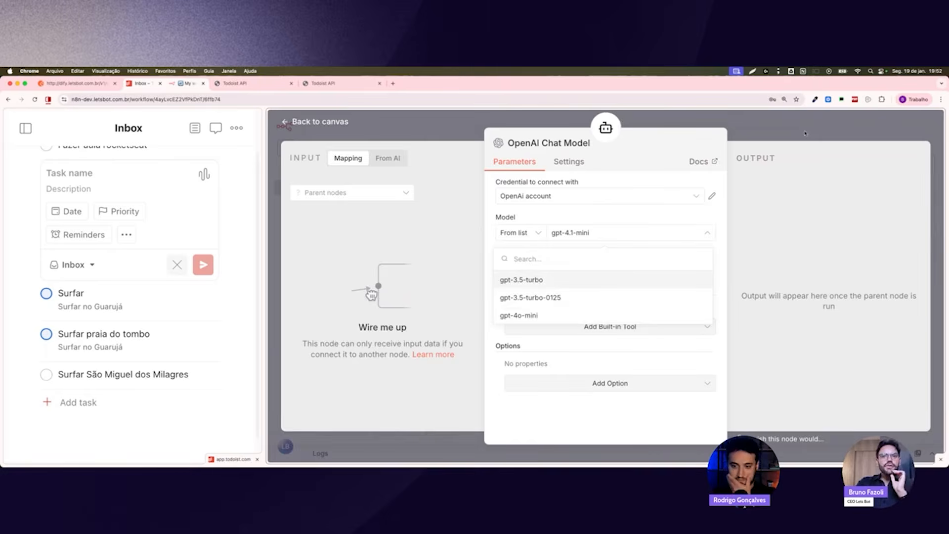
pyautogui.click(826, 113)
# Nudge the Redis Chat Memory node closer to the Todoist tool, and paste the copied note with its ready-made agent workflow in the empty area below
pyautogui.moveTo(577, 314); pyautogui.dragTo(589, 303)
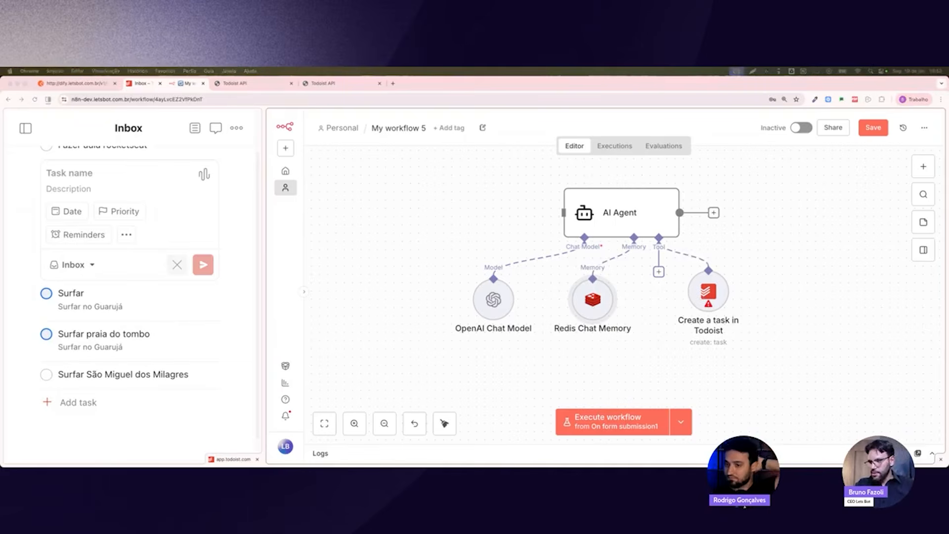
pyautogui.scroll(-5, 591, 184)
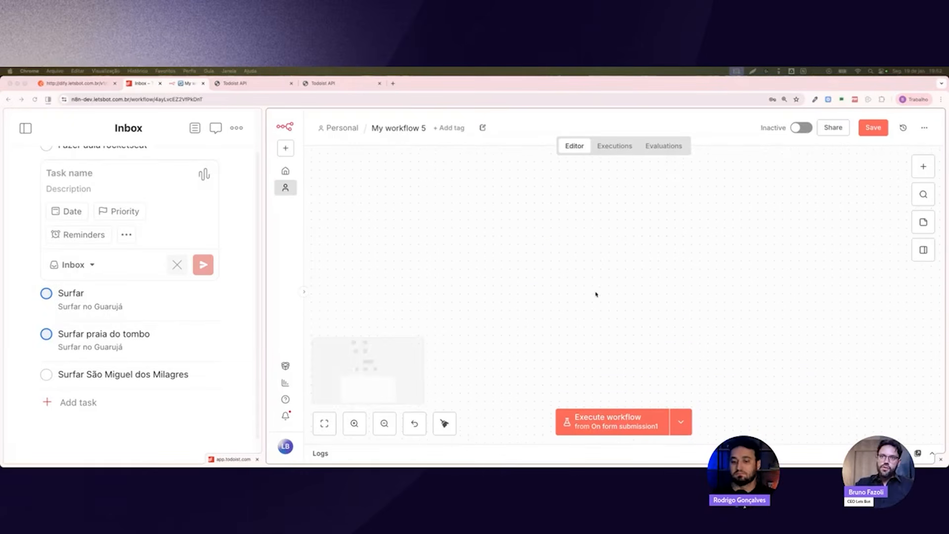
pyautogui.press('super+v')
pyautogui.moveTo(681, 288); pyautogui.dragTo(557, 238)
pyautogui.scroll(2, 589, 258)
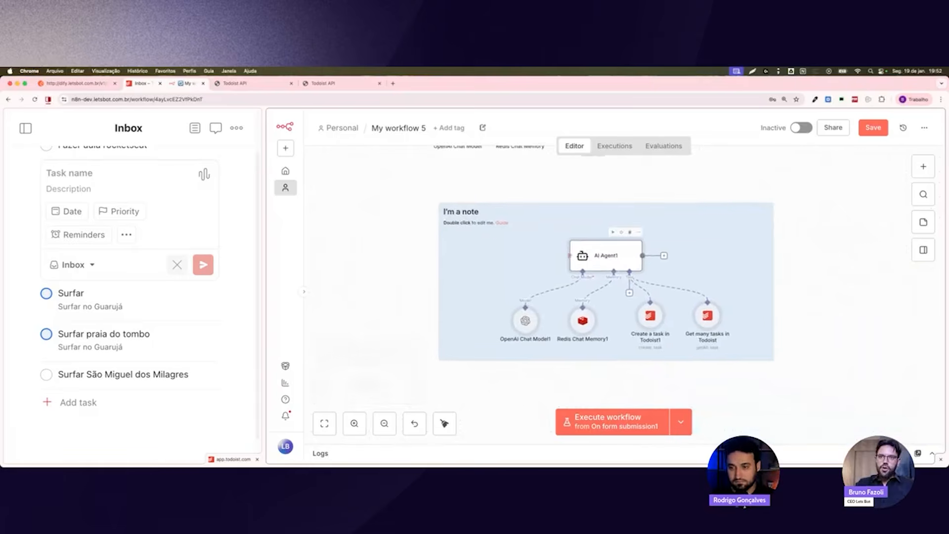
pyautogui.click(791, 254)
pyautogui.scroll(1, 587, 261)
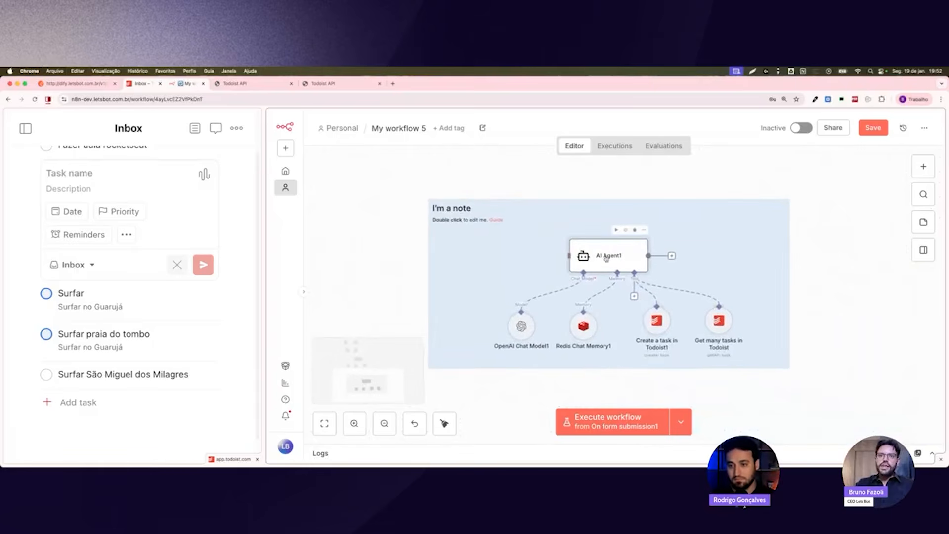
# Examine the pasted AI Agent's system message, covering the assistant's role and its instructions for the Todoist create and list tools
pyautogui.doubleClick(606, 258)
pyautogui.scroll(-3, 673, 364)
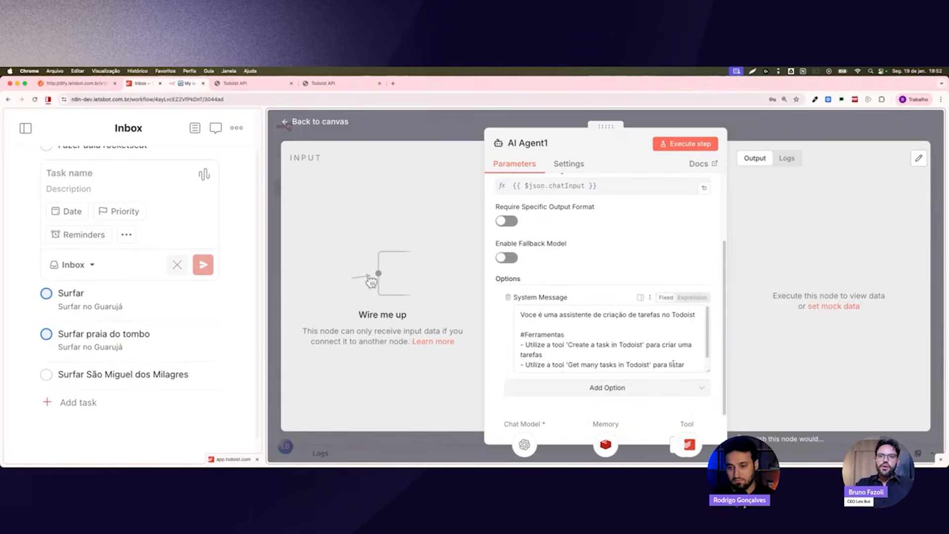
pyautogui.moveTo(708, 370); pyautogui.dragTo(708, 403)
pyautogui.scroll(-1, 673, 370)
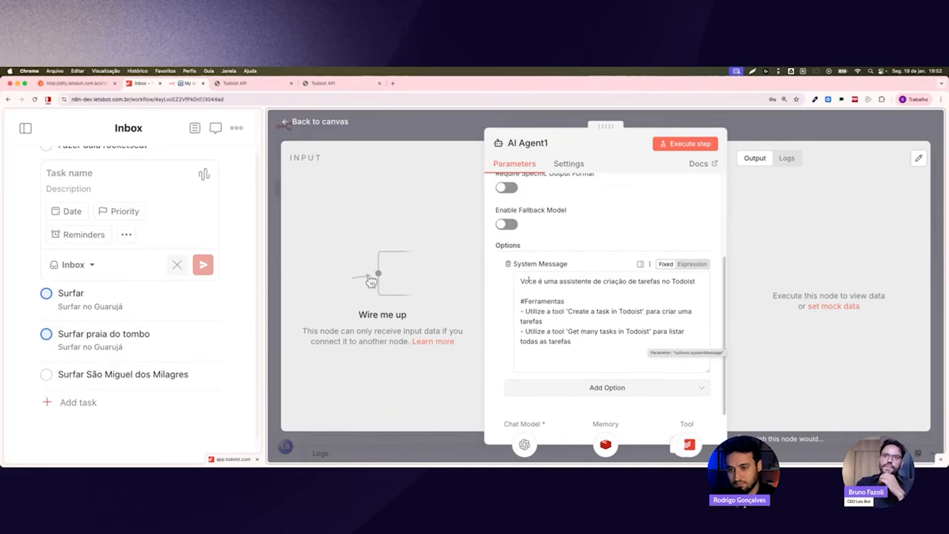
pyautogui.moveTo(528, 281); pyautogui.dragTo(615, 281)
pyautogui.click(627, 281)
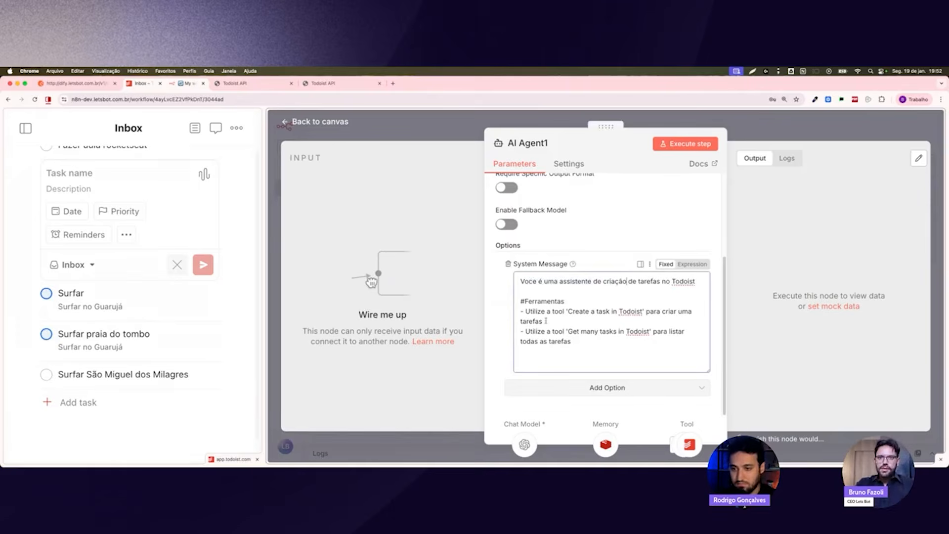
pyautogui.moveTo(526, 311); pyautogui.dragTo(589, 311)
pyautogui.click(604, 310)
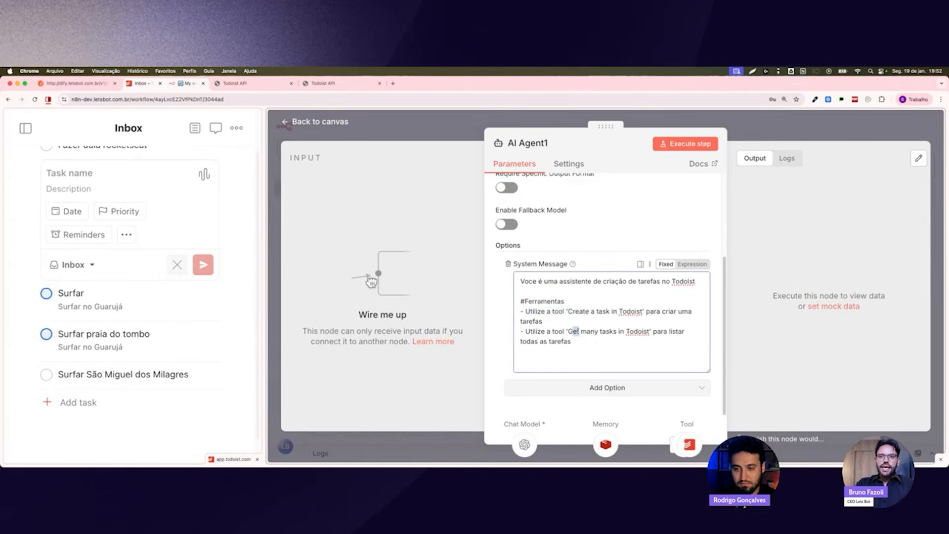
pyautogui.moveTo(578, 331); pyautogui.dragTo(594, 331)
pyautogui.click(609, 331)
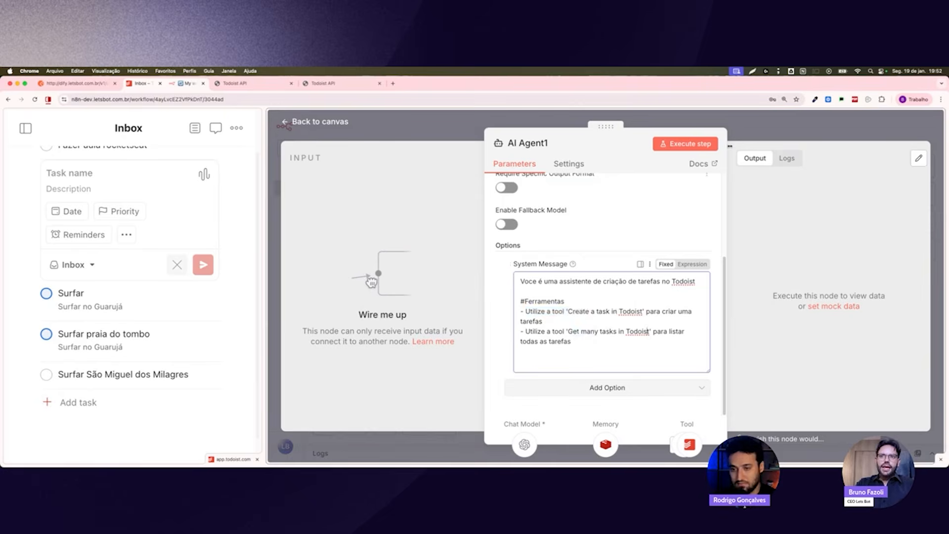
pyautogui.press('Escape')
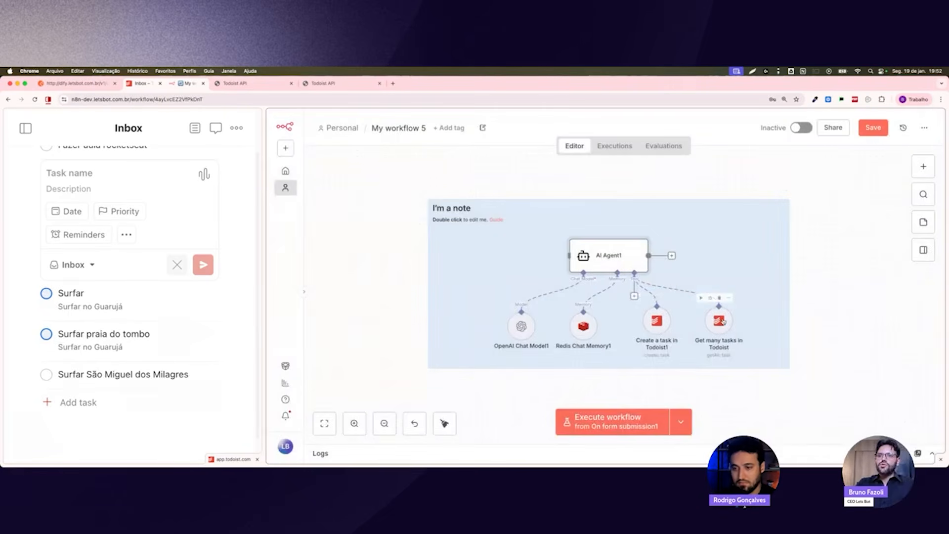
# Examine the parameters of the pasted agent's Create a task and Get many tasks Todoist tools
pyautogui.doubleClick(656, 320)
pyautogui.scroll(-2, 536, 248)
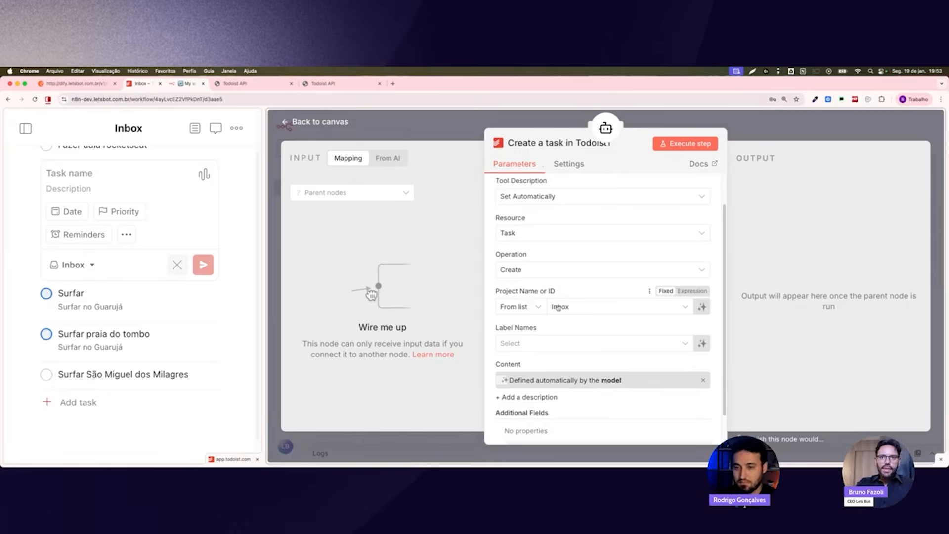
pyautogui.scroll(-2, 549, 364)
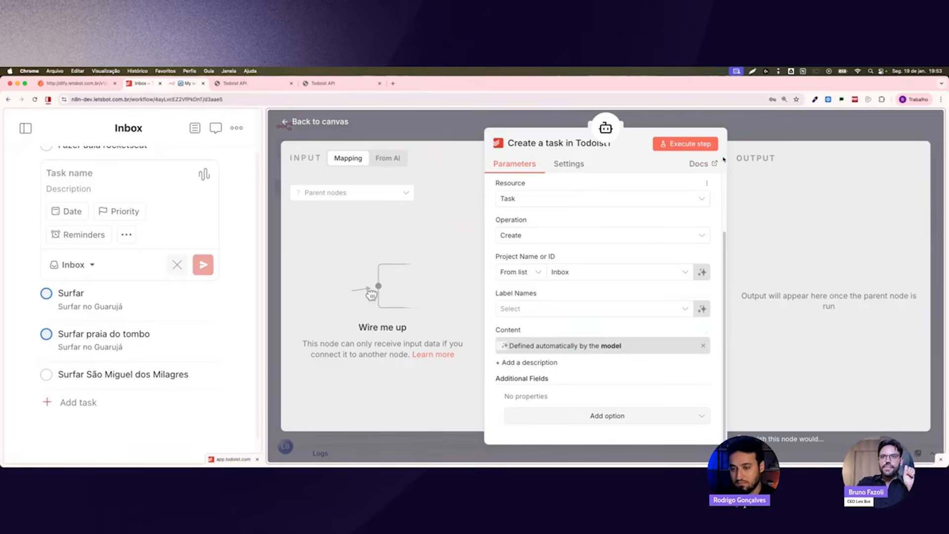
pyautogui.press('Escape')
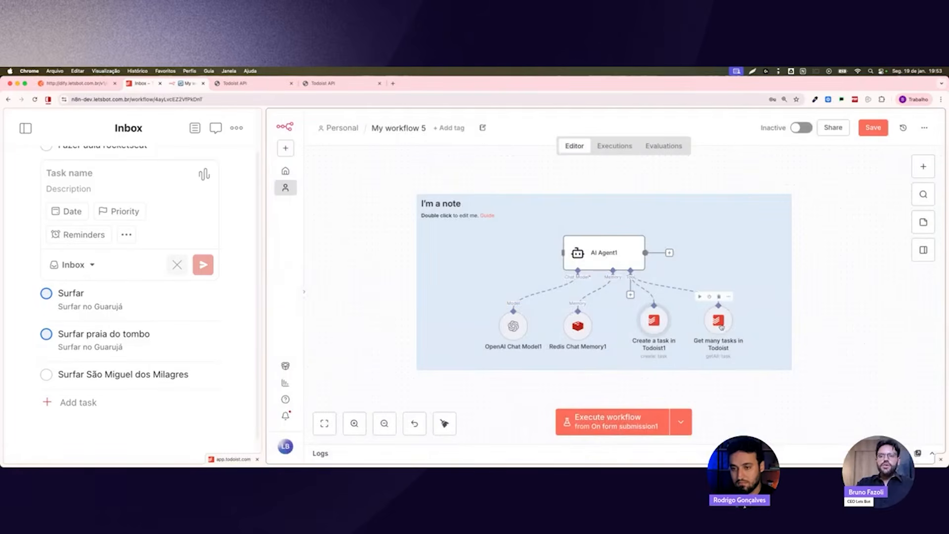
pyautogui.doubleClick(721, 327)
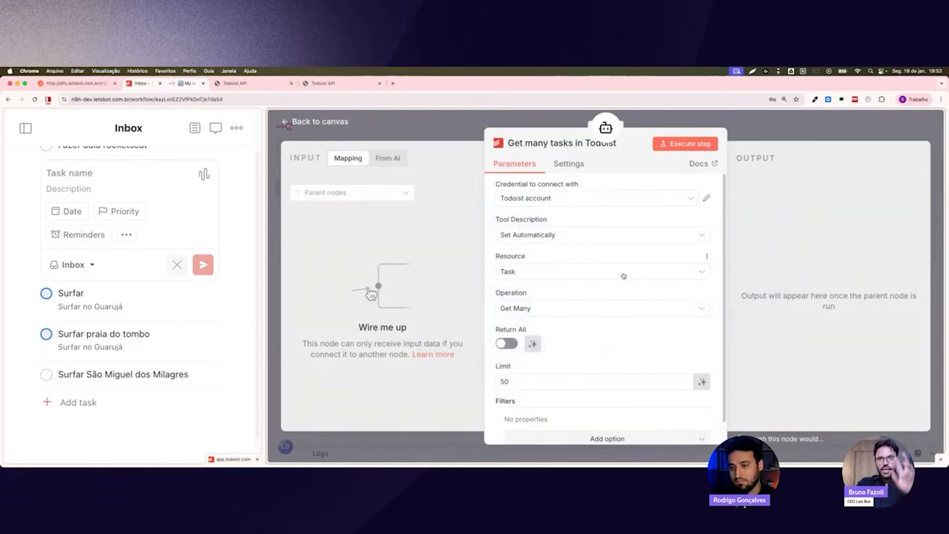
pyautogui.scroll(-1, 618, 271)
pyautogui.scroll(-2, 617, 271)
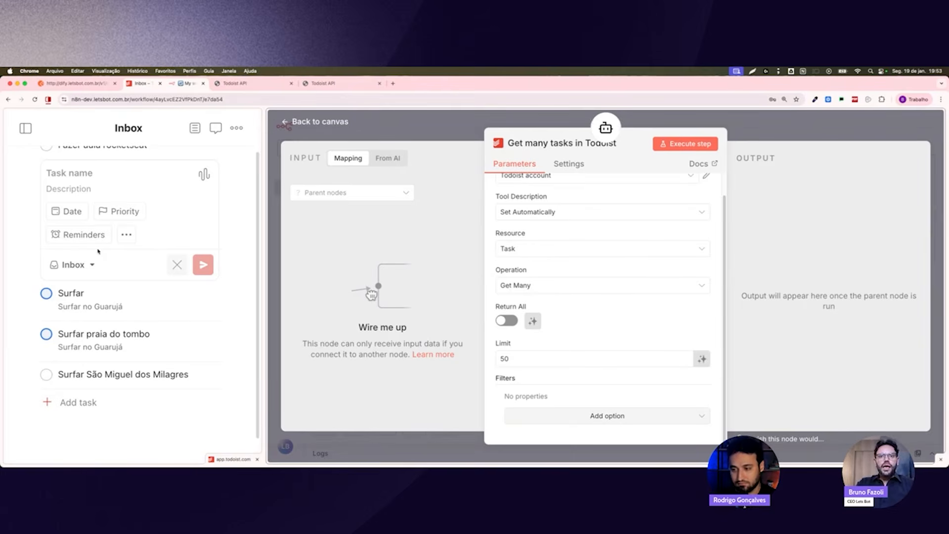
# Close the Get many tasks tool's settings and add a Chat Trigger node near the pasted agent workflow
pyautogui.click(746, 131)
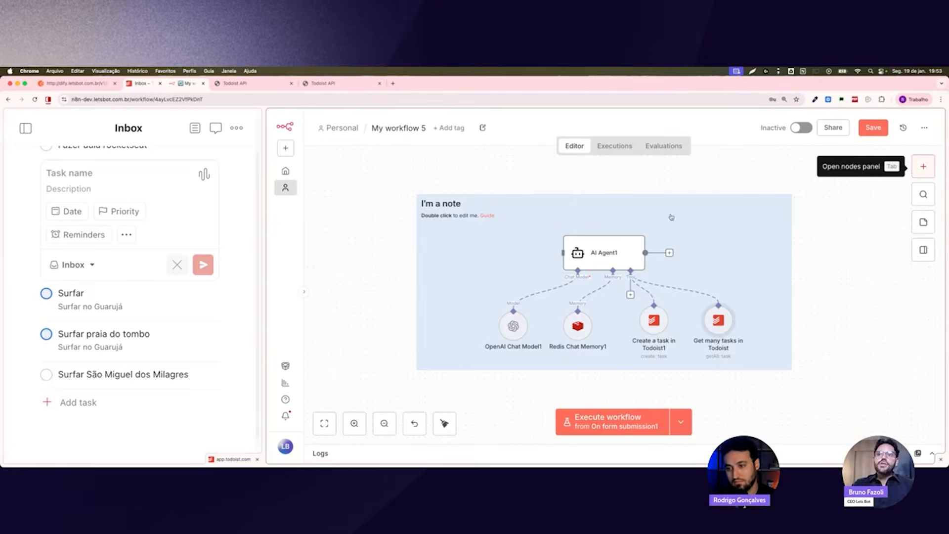
pyautogui.scroll(1, 575, 263)
pyautogui.scroll(10, 574, 263)
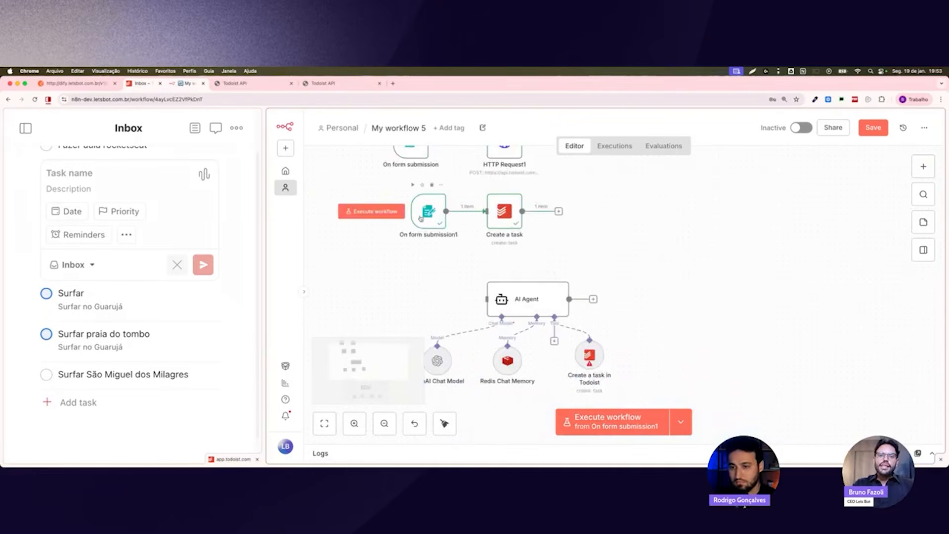
pyautogui.scroll(-10, 420, 218)
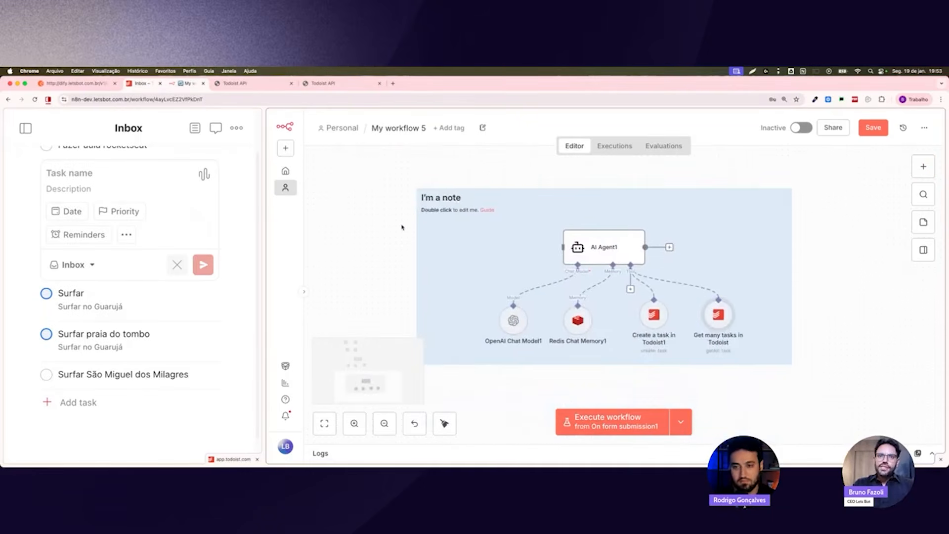
pyautogui.hscroll(-2, 404, 225)
pyautogui.click(922, 166)
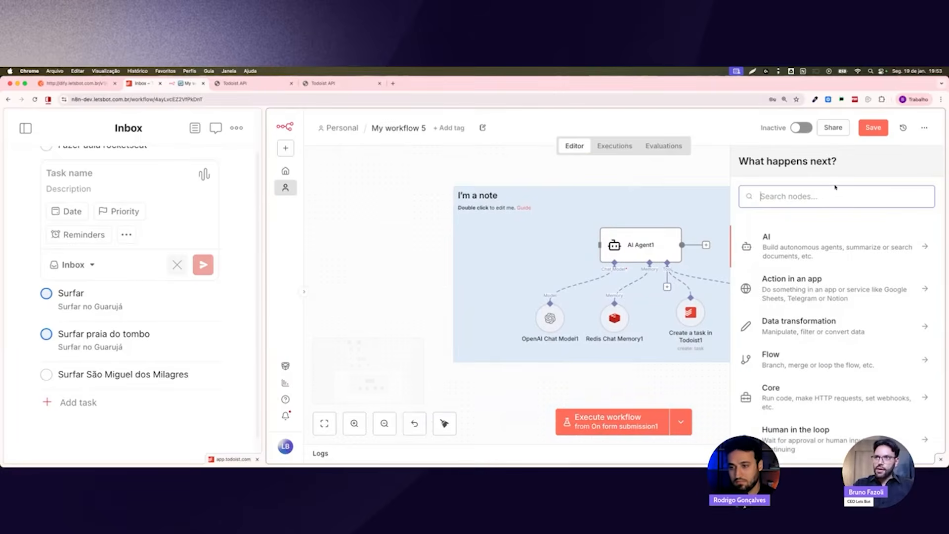
pyautogui.write('chat')
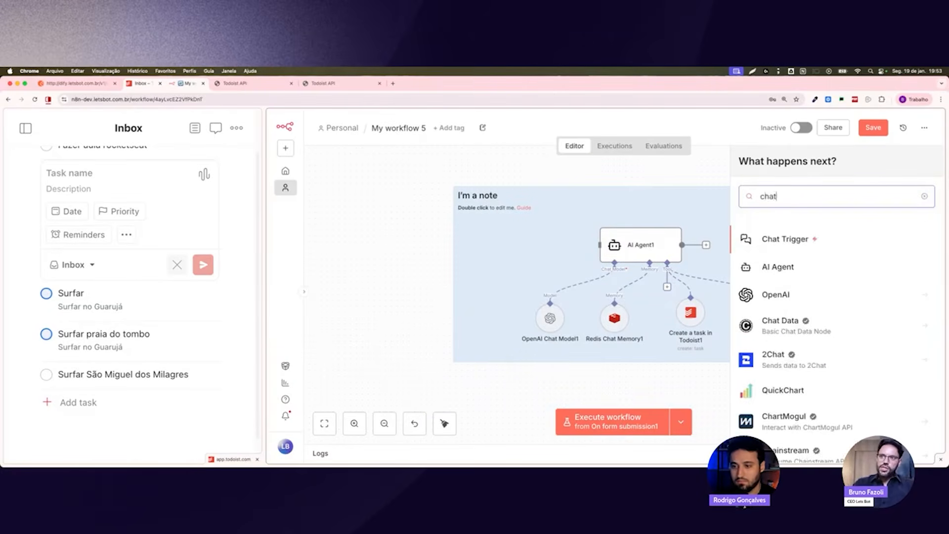
pyautogui.click(787, 245)
pyautogui.press('Escape')
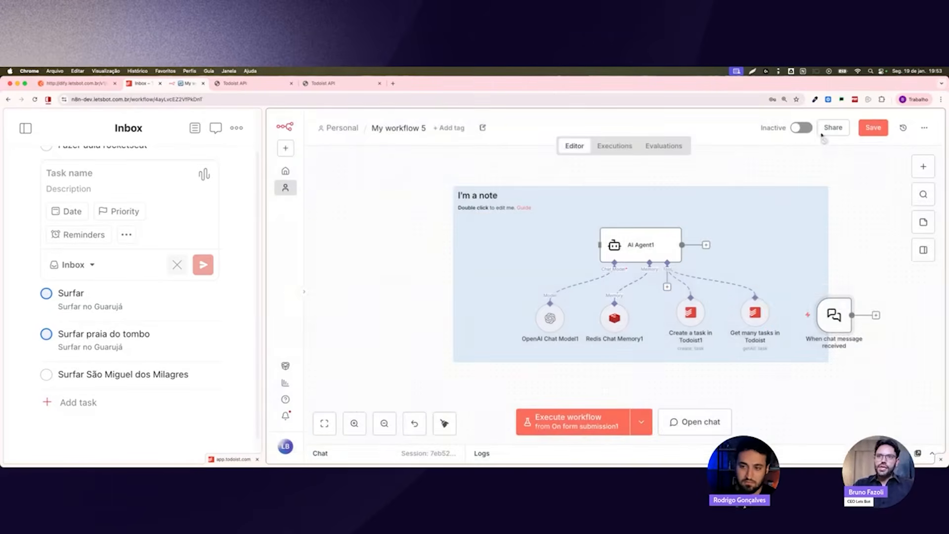
# Connect the chat trigger to AI Agent1, place it just outside the note, and check its parameters without changing them
pyautogui.moveTo(829, 313); pyautogui.dragTo(600, 244)
pyautogui.moveTo(389, 256); pyautogui.dragTo(400, 250)
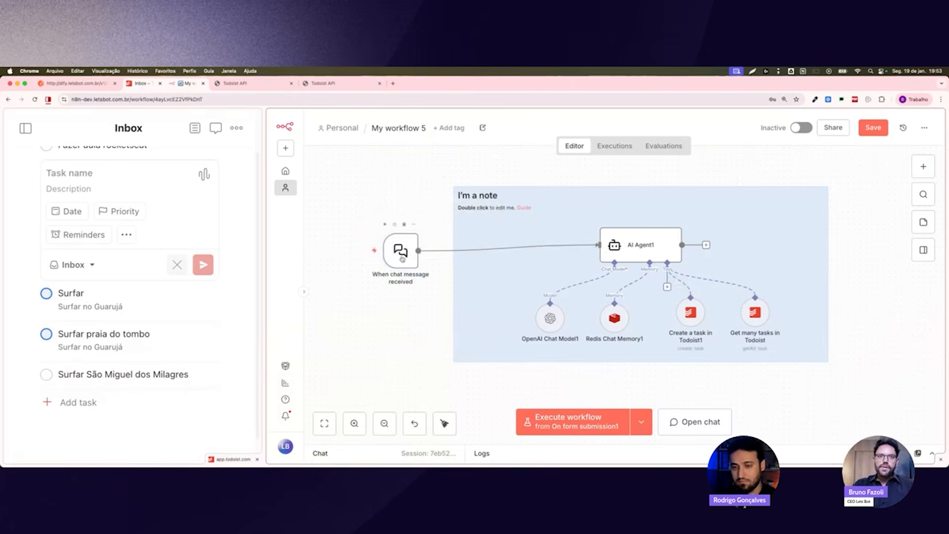
pyautogui.doubleClick(400, 251)
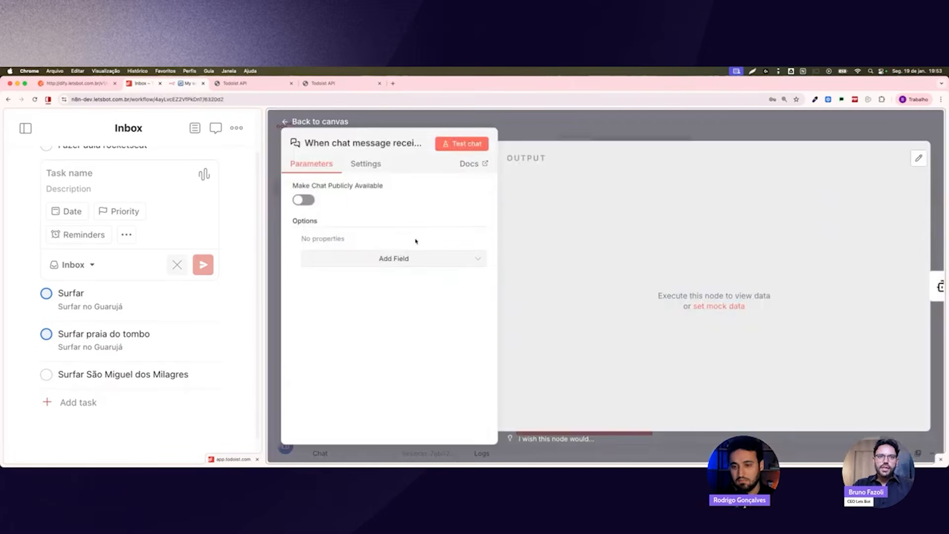
pyautogui.click(517, 135)
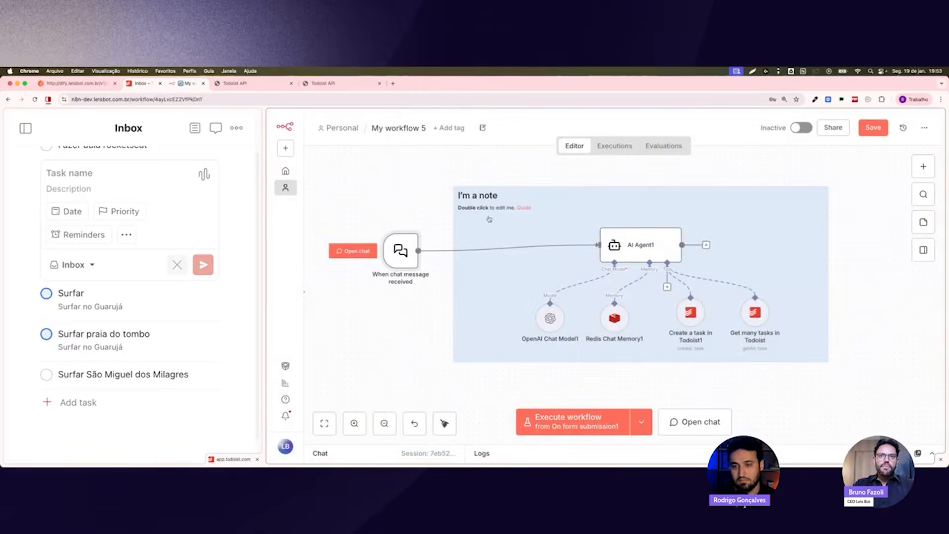
# Open the test chat for the chat trigger and widen the workflow pane of the split view
pyautogui.click(353, 250)
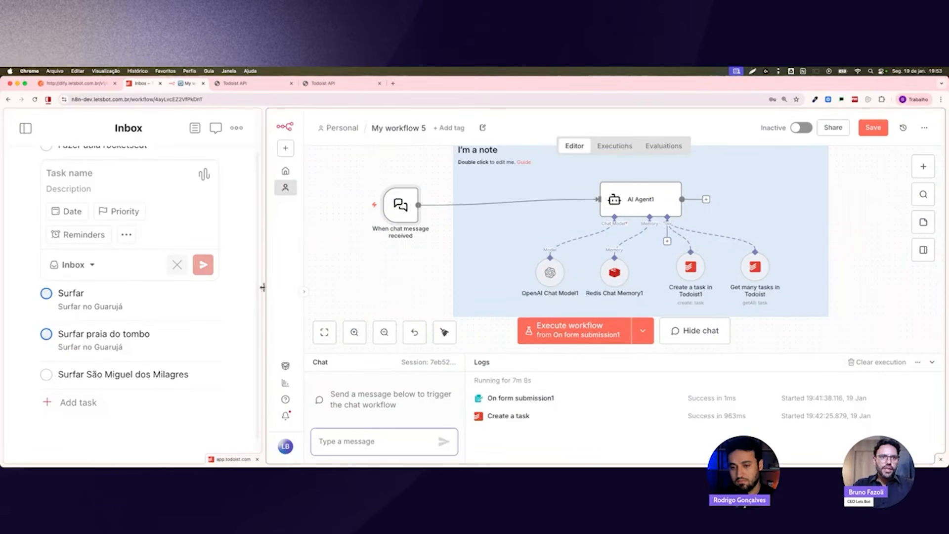
pyautogui.moveTo(262, 287); pyautogui.dragTo(219, 289)
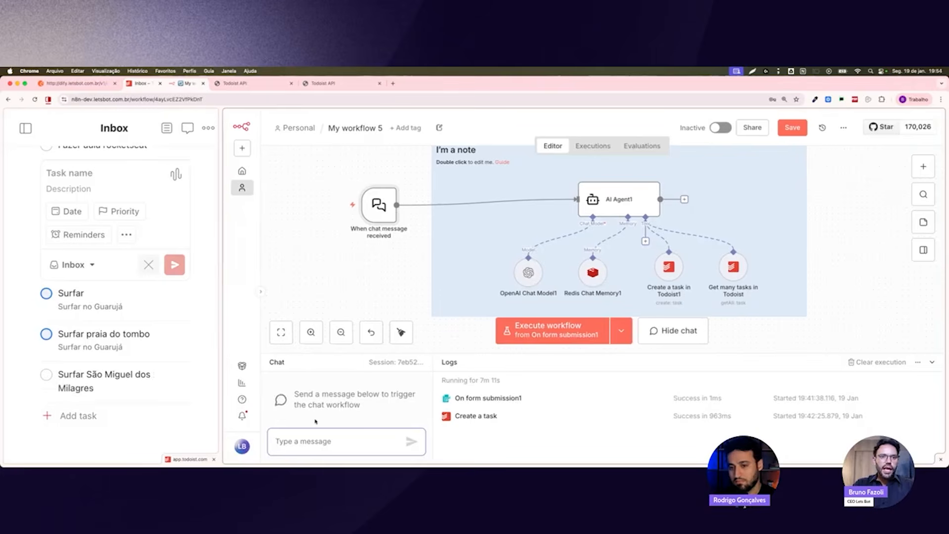
pyautogui.scroll(1, 382, 272)
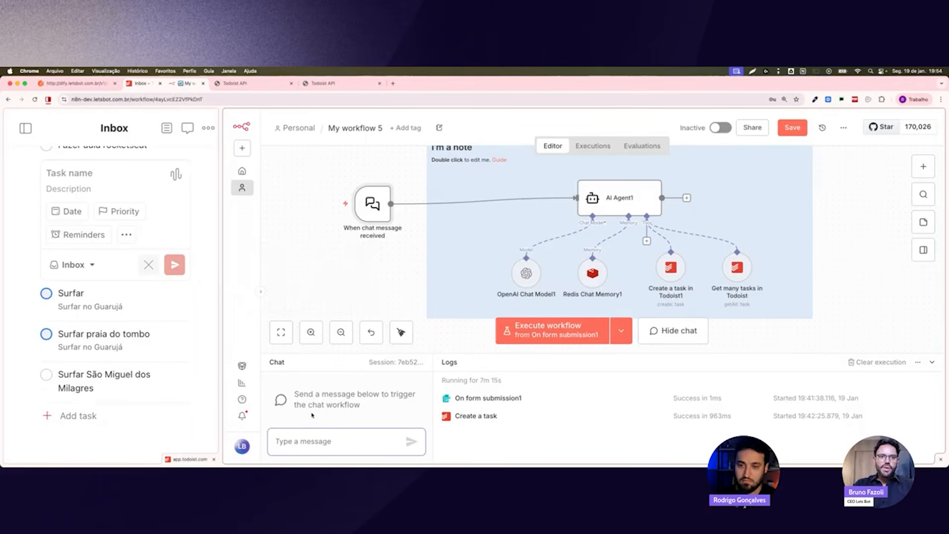
pyautogui.scroll(1, 373, 205)
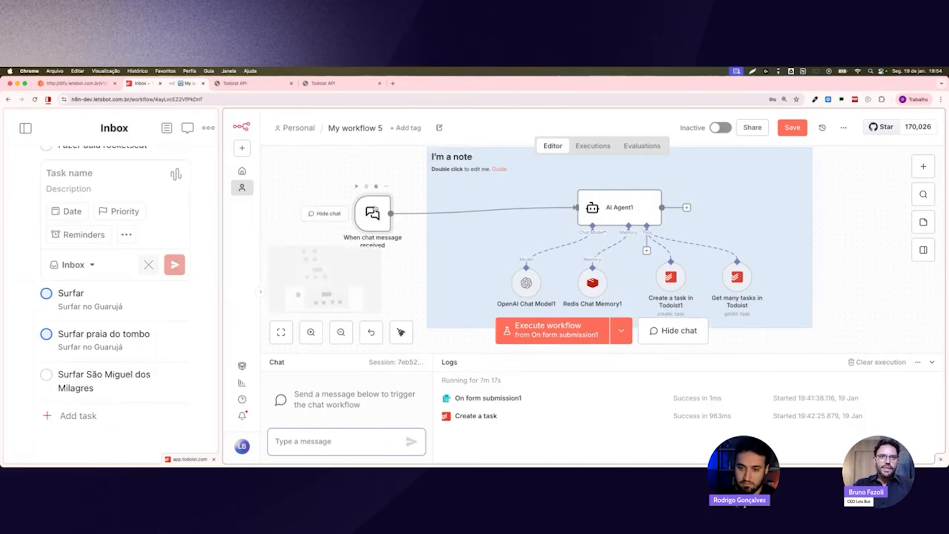
# Examine AI Agent1's system message and its user prompt expression {{ $json.chatInput }}
pyautogui.doubleClick(605, 216)
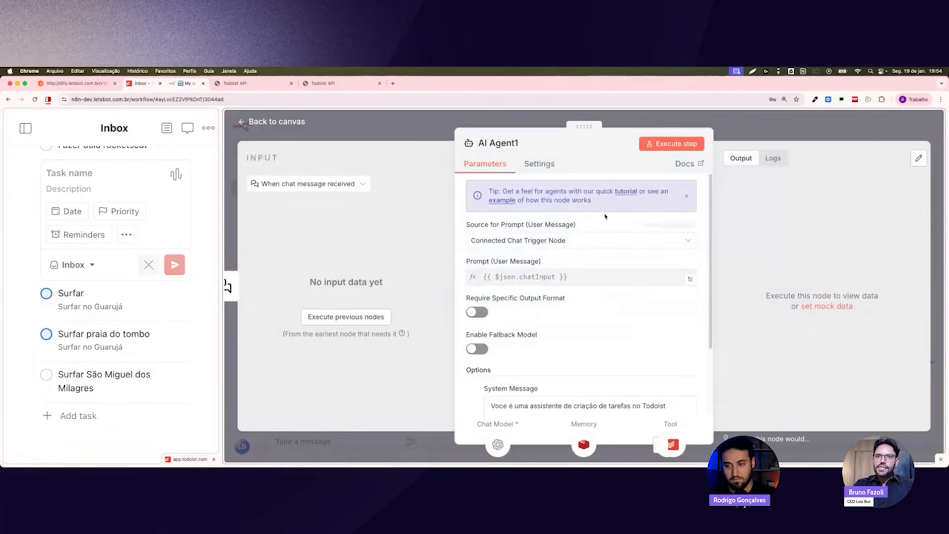
pyautogui.scroll(-2, 532, 356)
pyautogui.moveTo(496, 359); pyautogui.dragTo(540, 405)
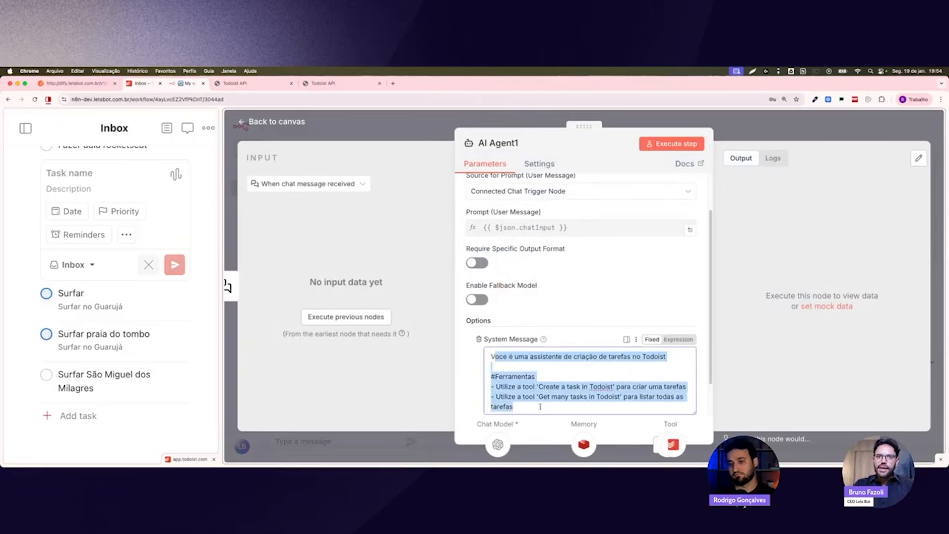
pyautogui.moveTo(571, 231); pyautogui.dragTo(498, 234)
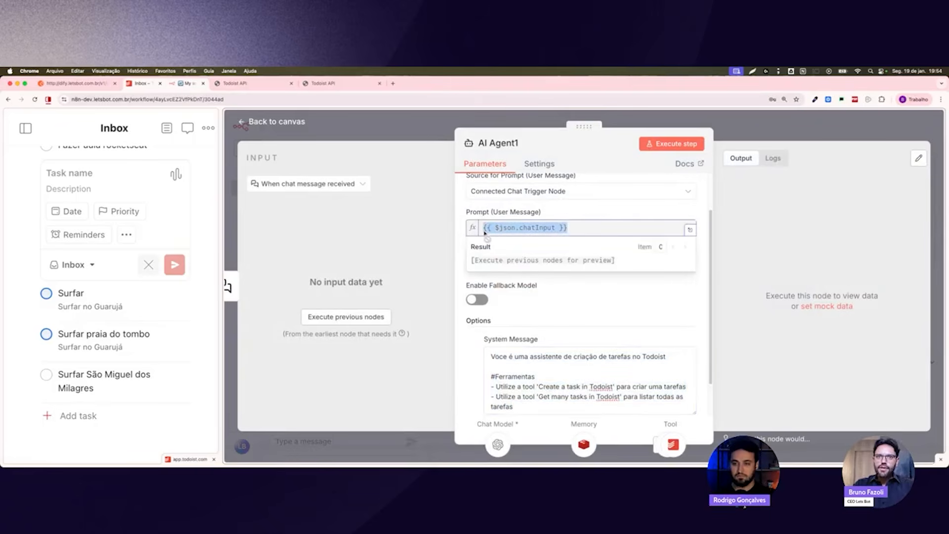
pyautogui.press('Escape')
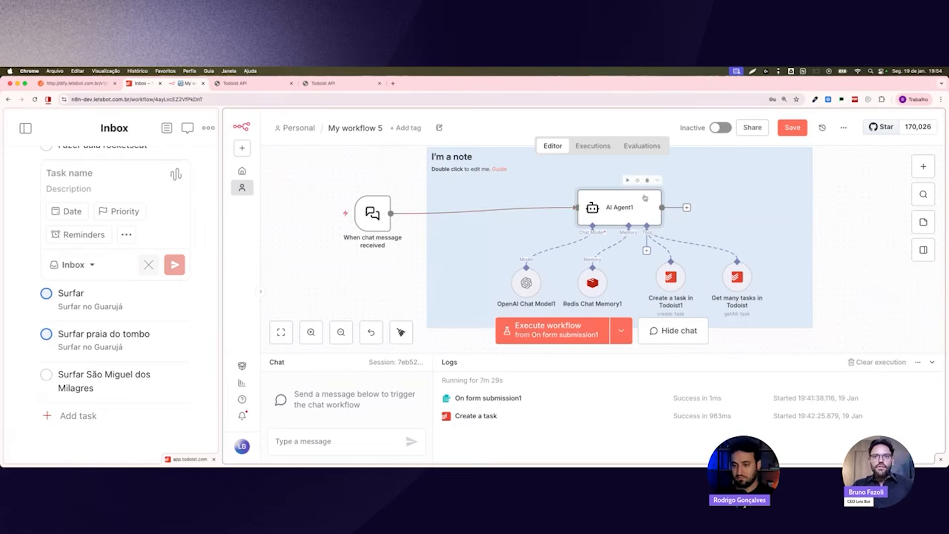
# Shift AI Agent1's chat model, Redis memory and two Todoist tool nodes slightly closer to the agent
pyautogui.moveTo(524, 284); pyautogui.dragTo(523, 280)
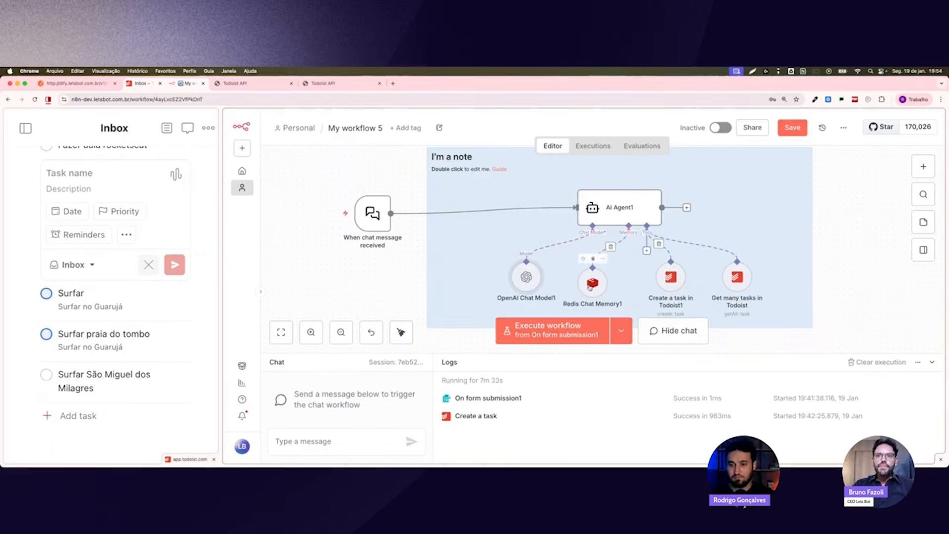
pyautogui.moveTo(590, 288); pyautogui.dragTo(589, 281)
pyautogui.moveTo(670, 277); pyautogui.dragTo(671, 270)
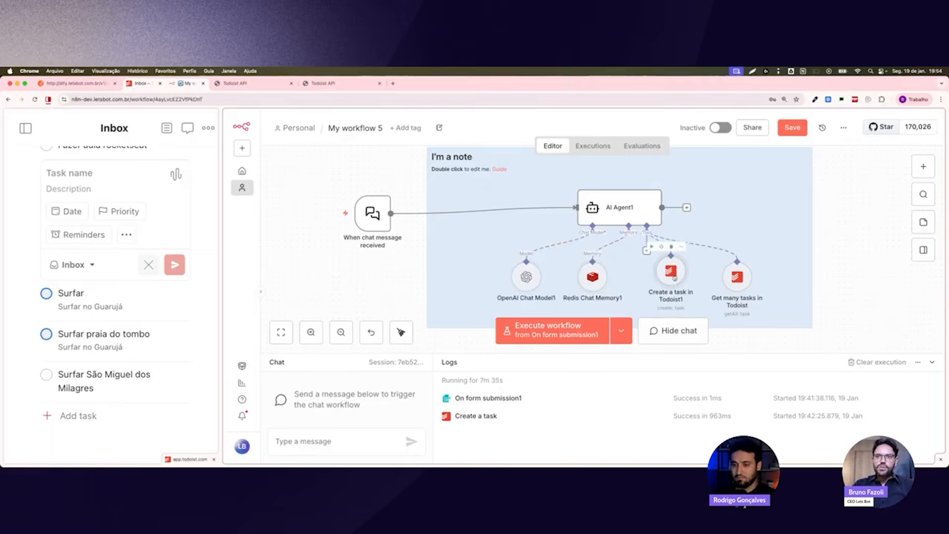
pyautogui.moveTo(737, 277); pyautogui.dragTo(737, 270)
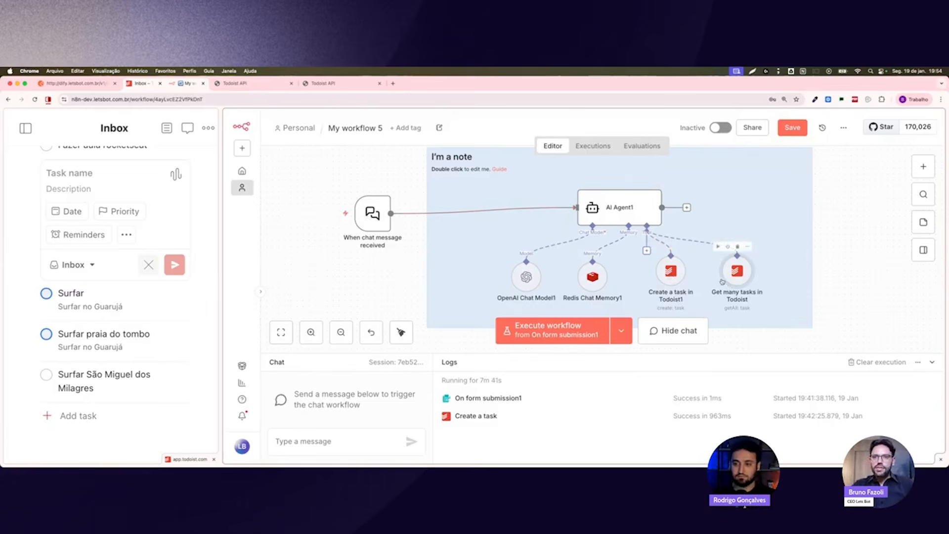
# Review the #Ferramentas section of AI Agent1's system message, covering when to use each Todoist tool
pyautogui.doubleClick(618, 215)
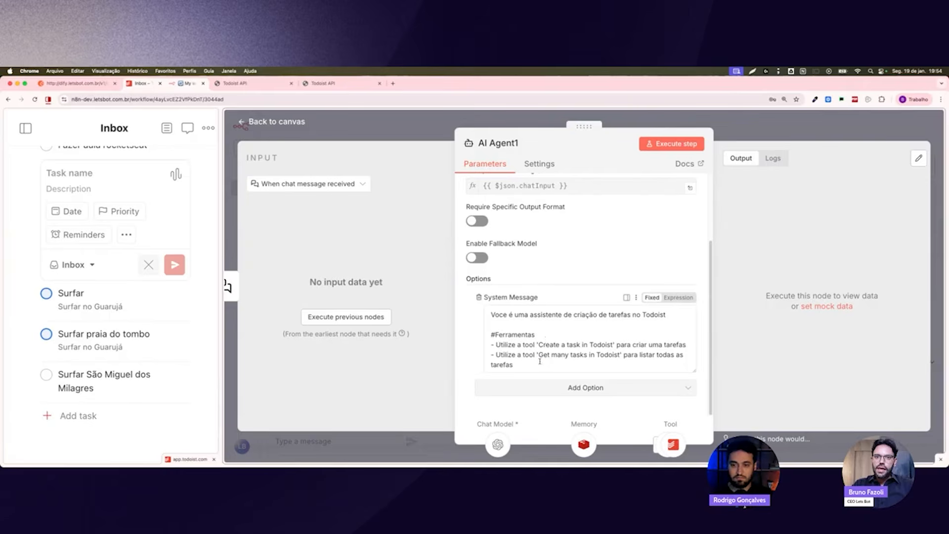
pyautogui.moveTo(514, 365); pyautogui.dragTo(487, 336)
pyautogui.click(525, 360)
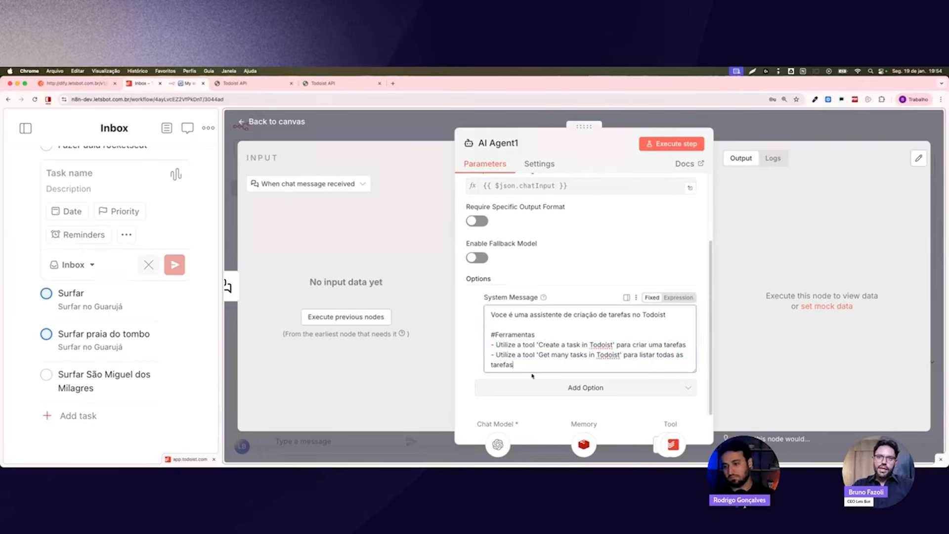
pyautogui.moveTo(529, 368); pyautogui.dragTo(491, 335)
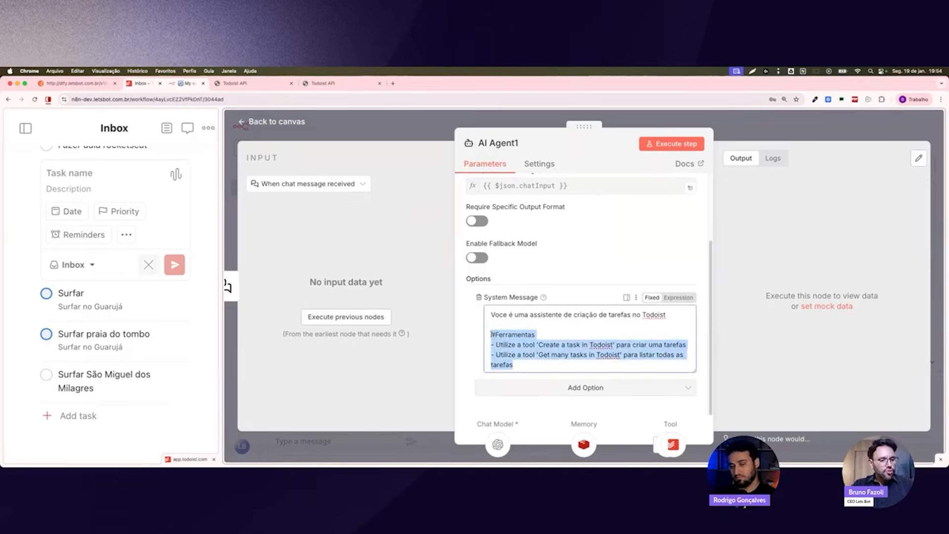
pyautogui.click(553, 353)
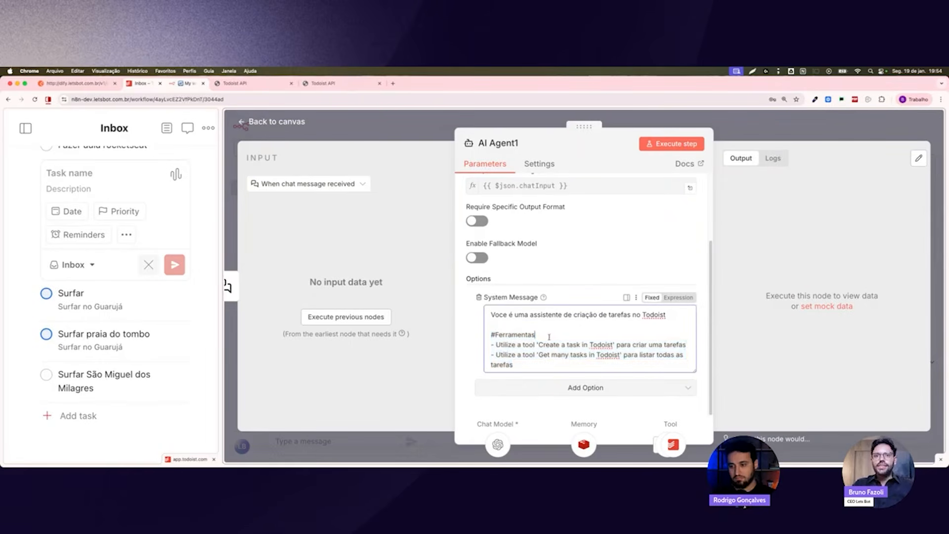
pyautogui.click(767, 128)
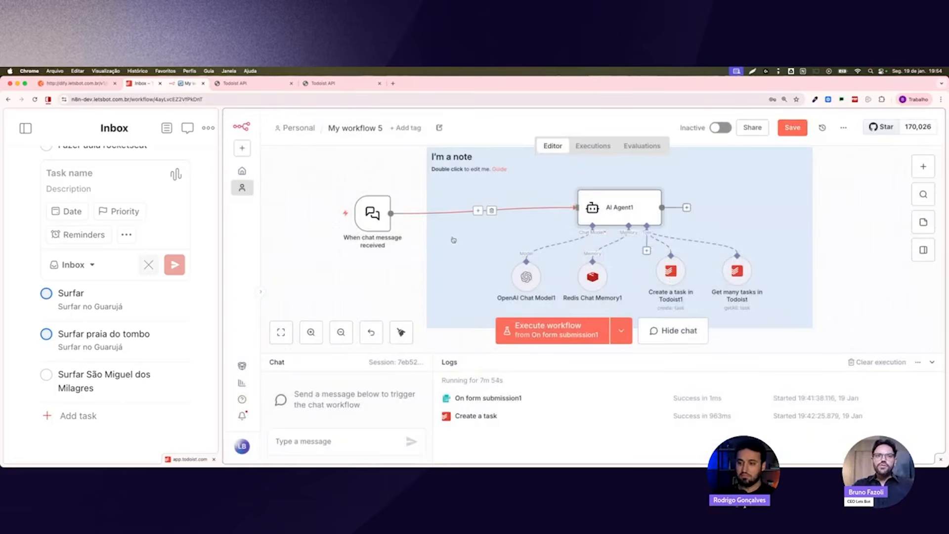
# Send the test message "oi ta vivo" in the workflow chat
pyautogui.click(310, 436)
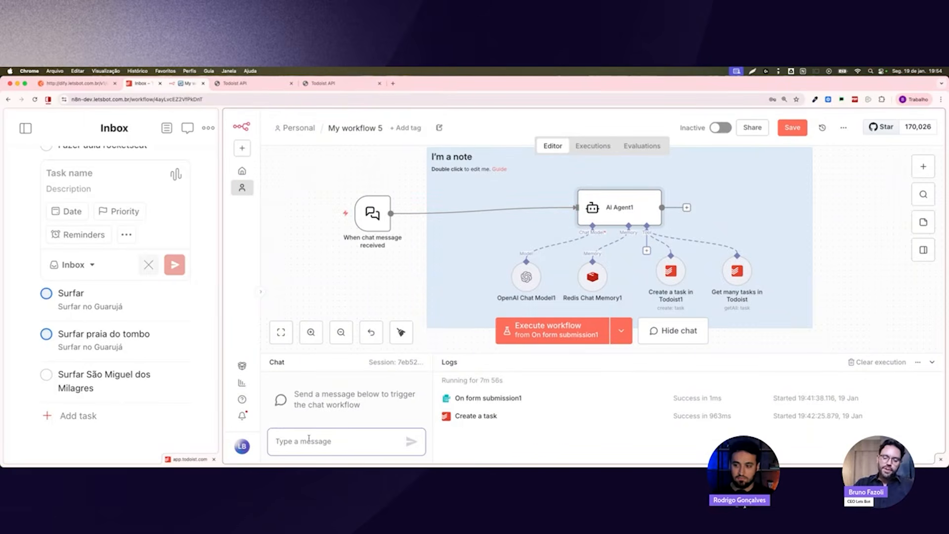
pyautogui.write('oi ta vivo')
pyautogui.press('Return')
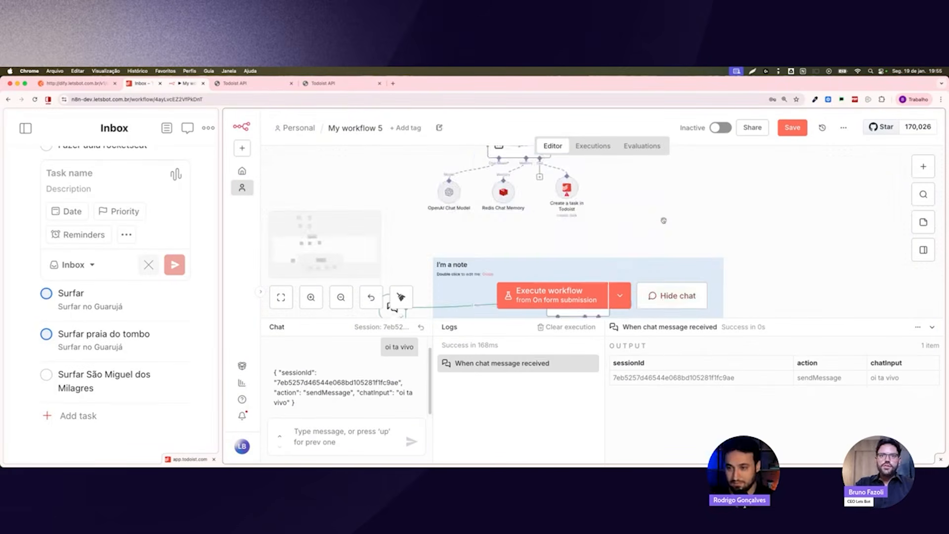
# Deactivate the On form submission and On form submission1 triggers in the two form workflows above
pyautogui.scroll(5, 664, 220)
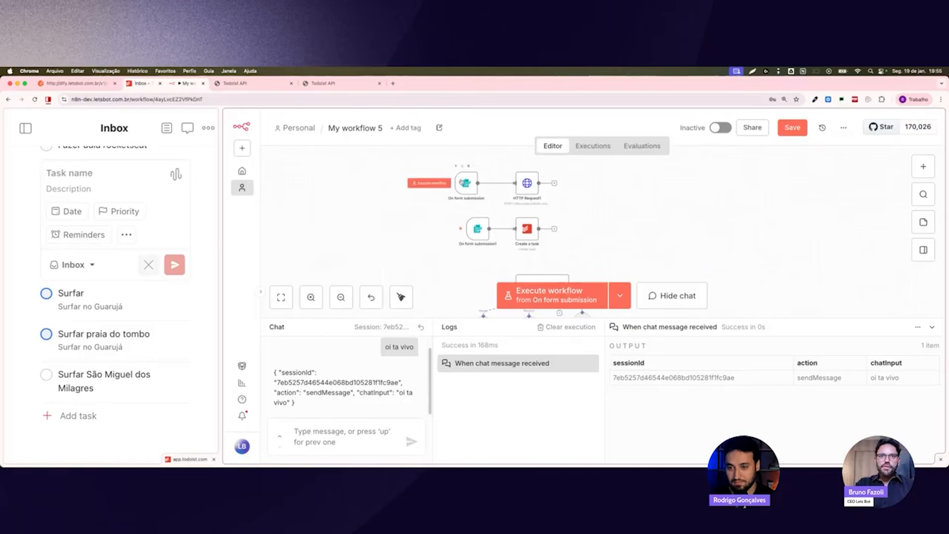
pyautogui.click(461, 166)
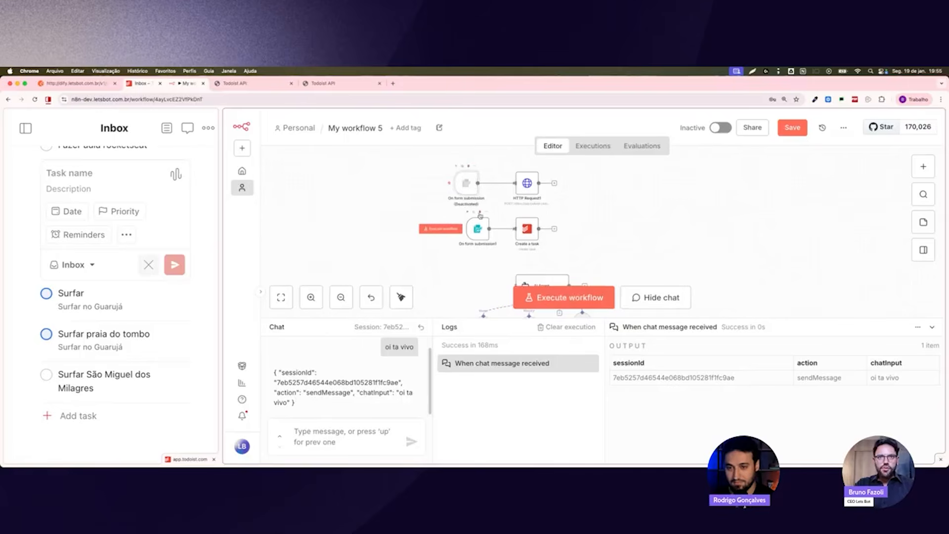
pyautogui.scroll(-3, 459, 222)
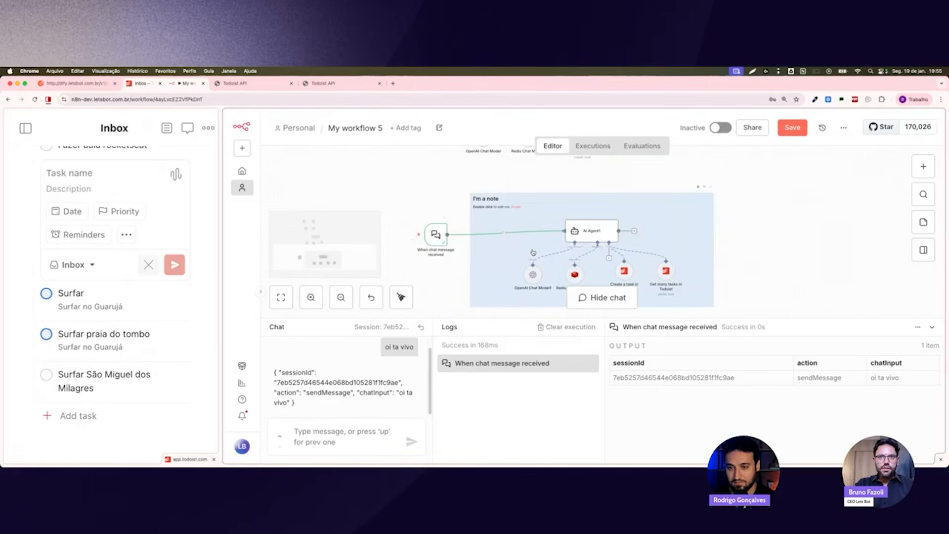
# Reopen the test chat and send the message "oi" to the agent
pyautogui.click(410, 235)
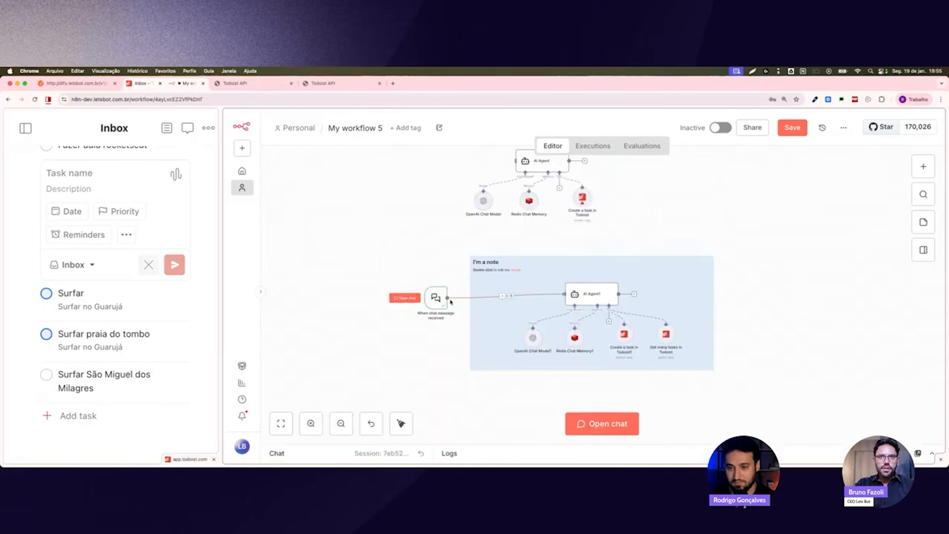
pyautogui.click(589, 424)
pyautogui.write('oi')
pyautogui.press('Return')
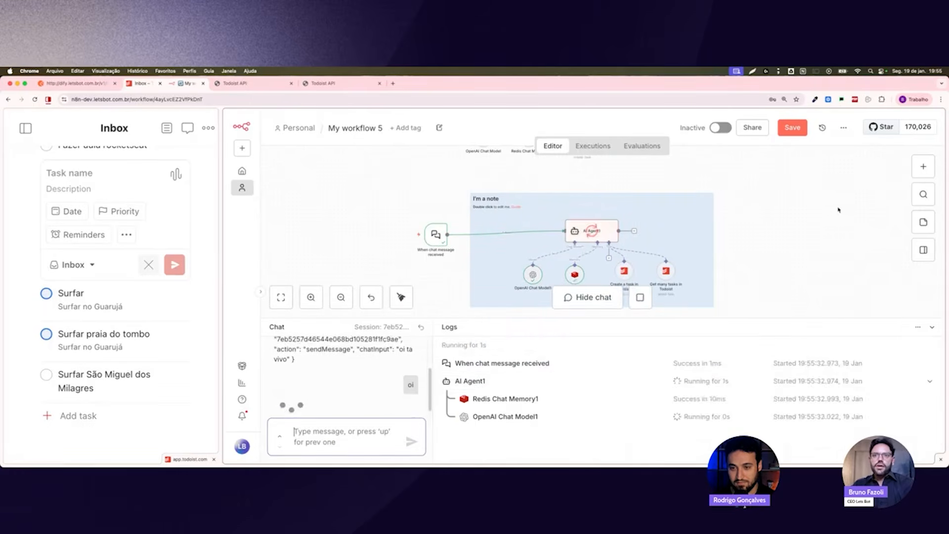
# Enlarge the chat and logs area, and send the agent the message "oi vc ta vivo"
pyautogui.moveTo(747, 330); pyautogui.dragTo(748, 337)
pyautogui.scroll(-2, 755, 243)
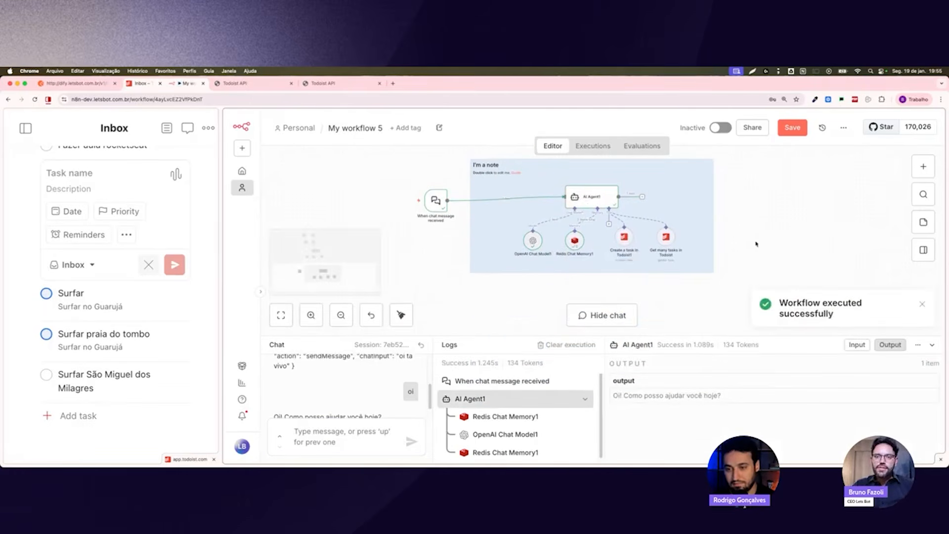
pyautogui.moveTo(666, 337); pyautogui.dragTo(666, 302)
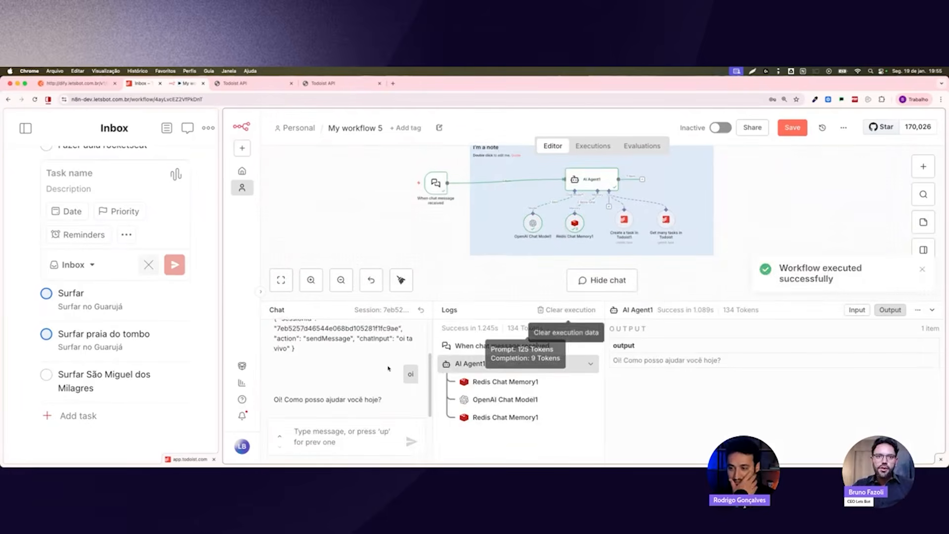
pyautogui.write('oi vc ta vivo')
pyautogui.press('Return')
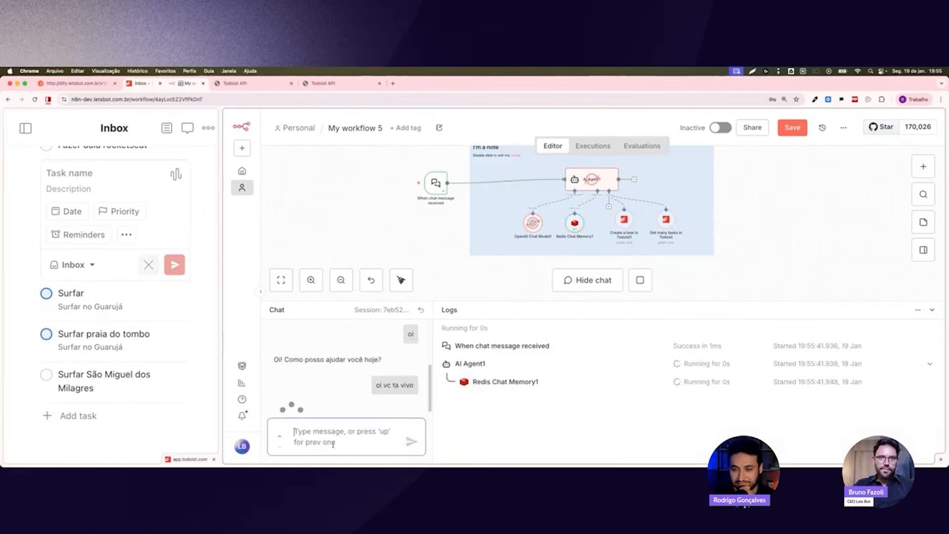
# Open the AI Agent1 node's logs and examine the input of its first Redis Chat Memory1 entry, including the system message
pyautogui.scroll(2, 450, 218)
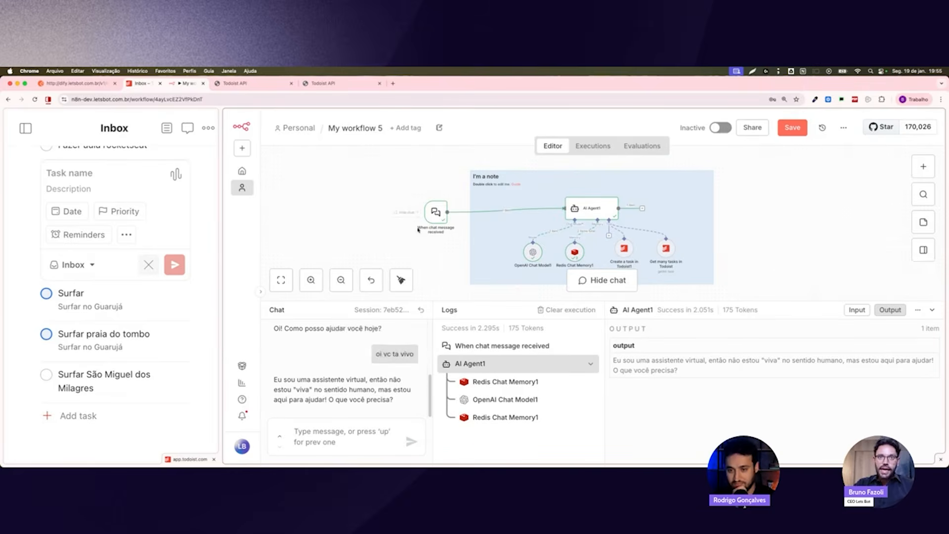
pyautogui.doubleClick(585, 216)
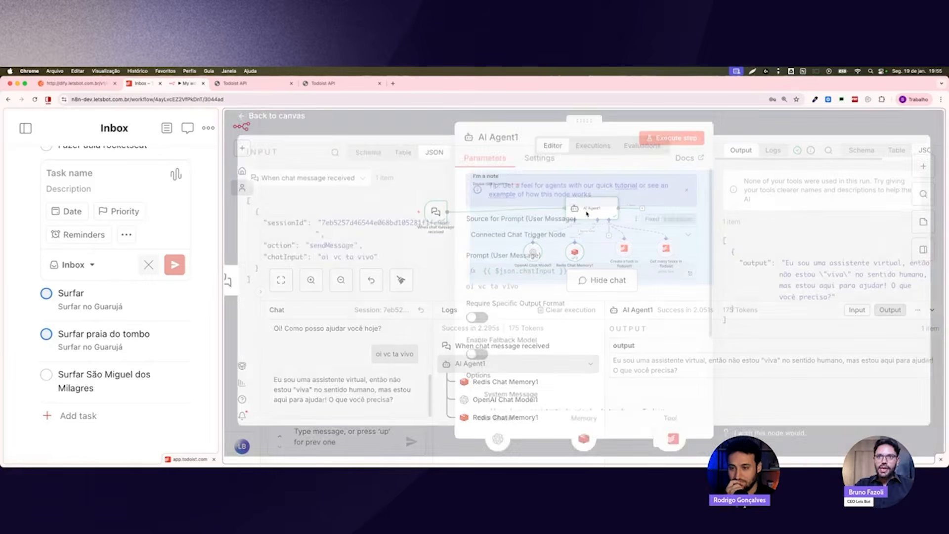
pyautogui.click(772, 155)
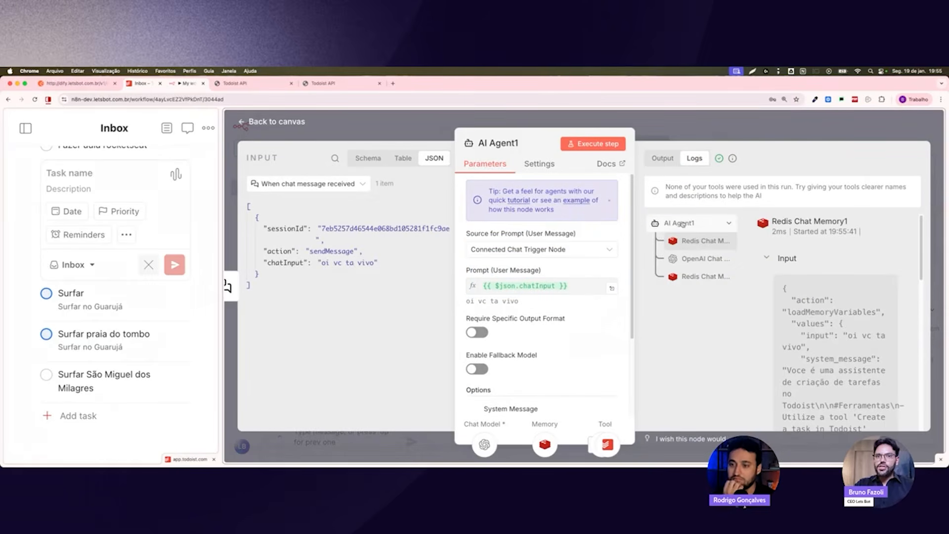
pyautogui.scroll(-1, 808, 293)
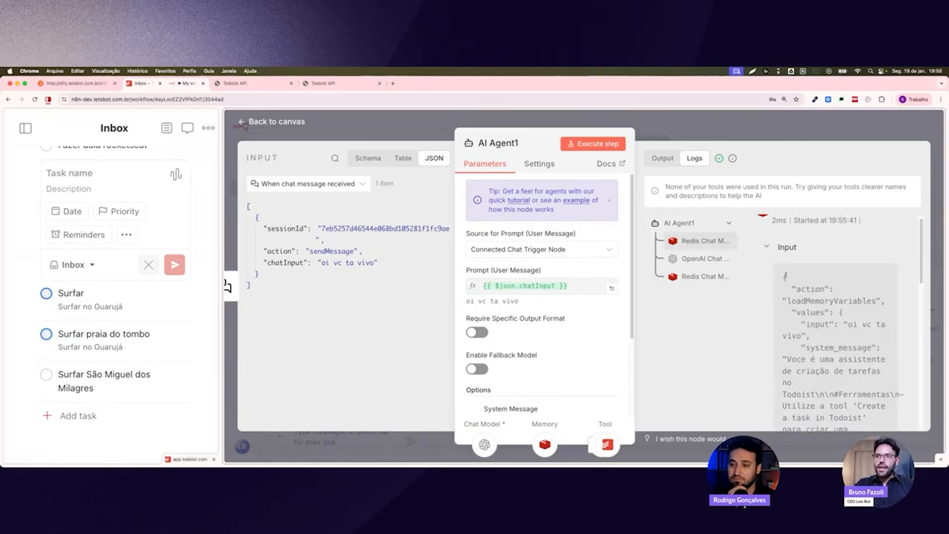
pyautogui.moveTo(783, 278); pyautogui.dragTo(806, 319)
pyautogui.scroll(-3, 807, 319)
pyautogui.scroll(-5, 808, 321)
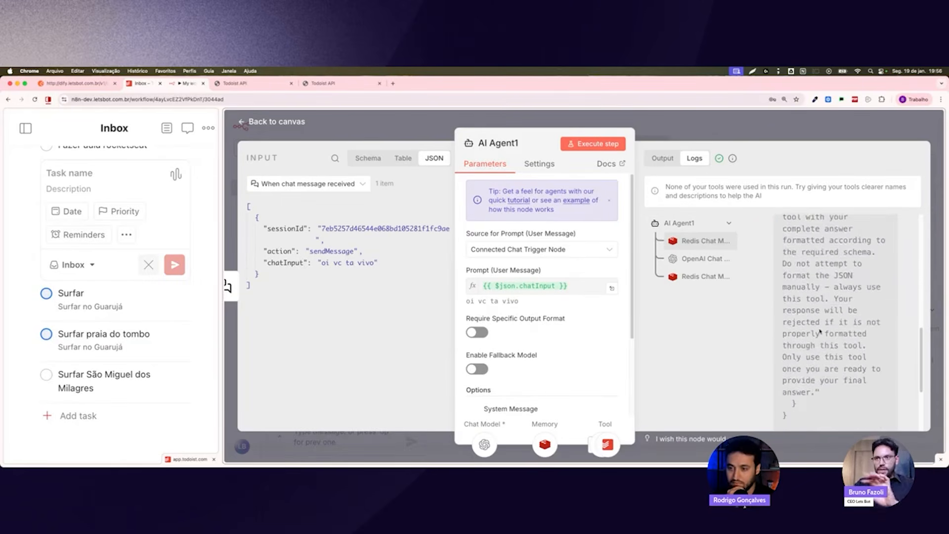
pyautogui.scroll(-1, 830, 347)
pyautogui.scroll(1, 831, 348)
pyautogui.scroll(4, 831, 348)
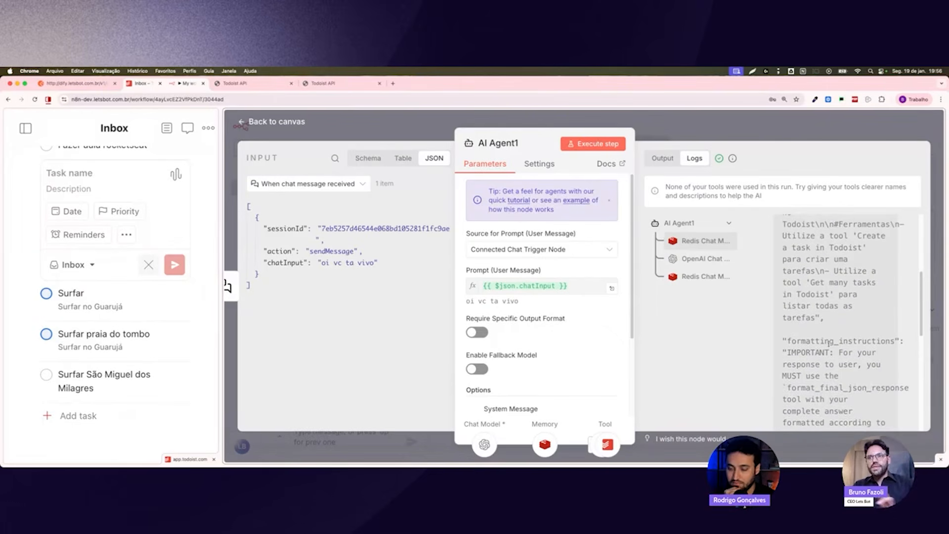
pyautogui.scroll(2, 829, 344)
# Examine the prompt history and output in the OpenAI Chat Model log entry, and return to the canvas
pyautogui.click(713, 262)
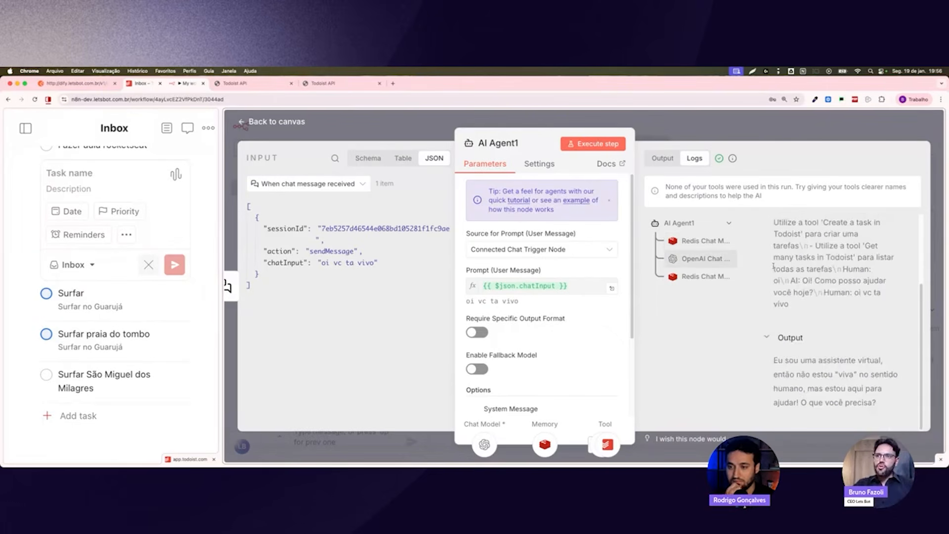
pyautogui.moveTo(772, 221); pyautogui.dragTo(816, 291)
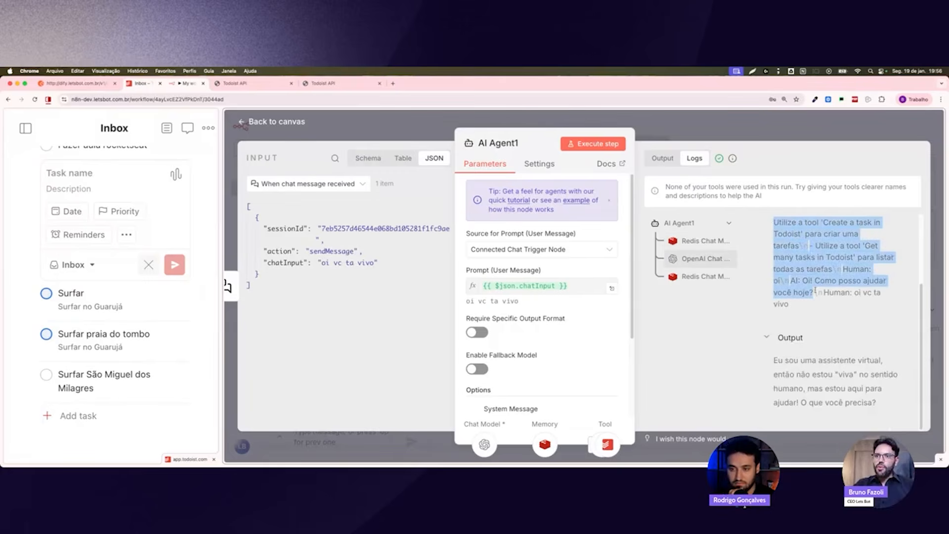
pyautogui.click(815, 300)
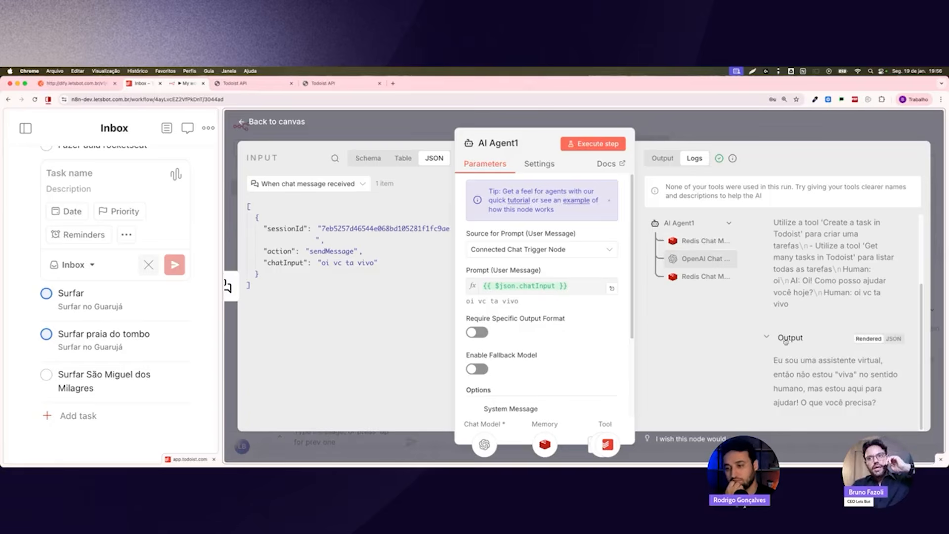
pyautogui.moveTo(774, 358); pyautogui.dragTo(892, 405)
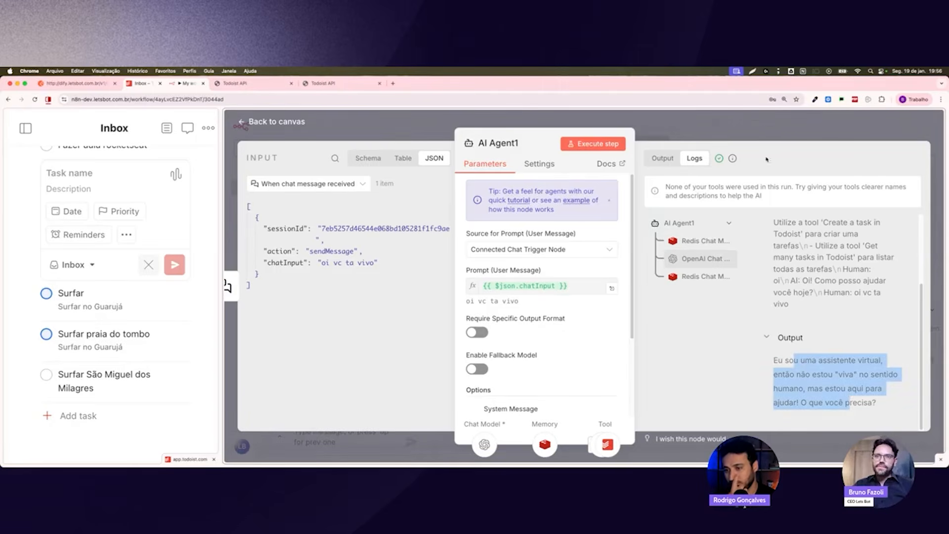
pyautogui.click(763, 129)
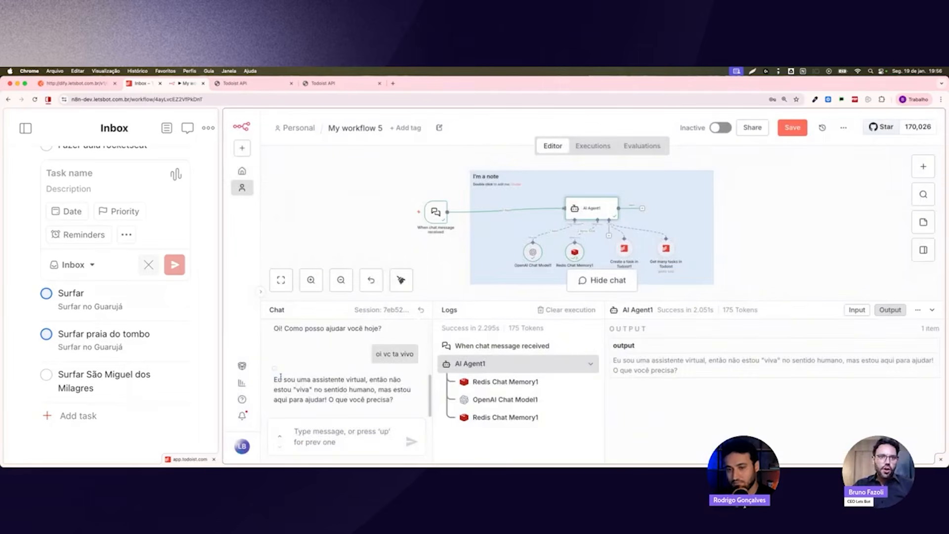
# Examine the agent's reply to "oi vc ta vivo" in the workflow chat
pyautogui.moveTo(280, 378); pyautogui.dragTo(304, 391)
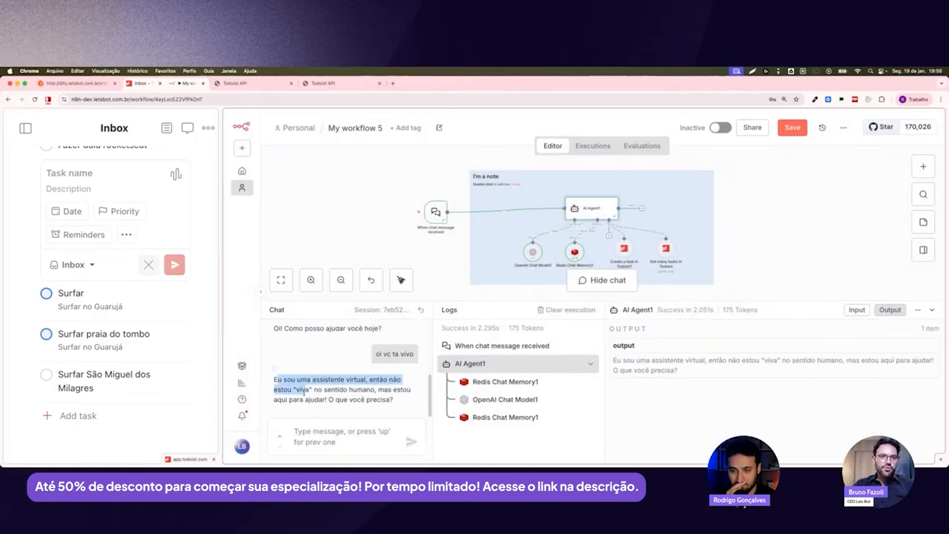
pyautogui.click(336, 398)
pyautogui.scroll(4, 336, 398)
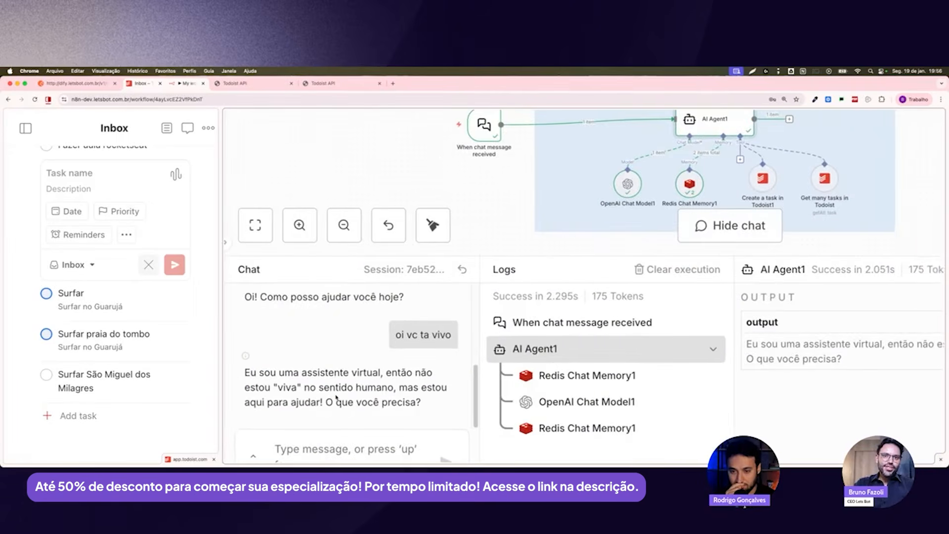
pyautogui.hscroll(-1, 336, 397)
pyautogui.scroll(-1, 336, 397)
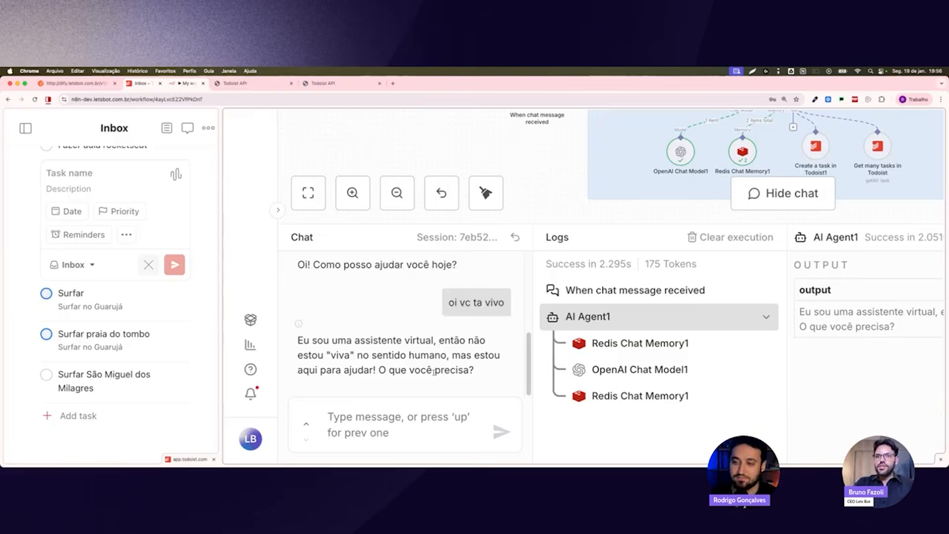
pyautogui.scroll(-5, 433, 371)
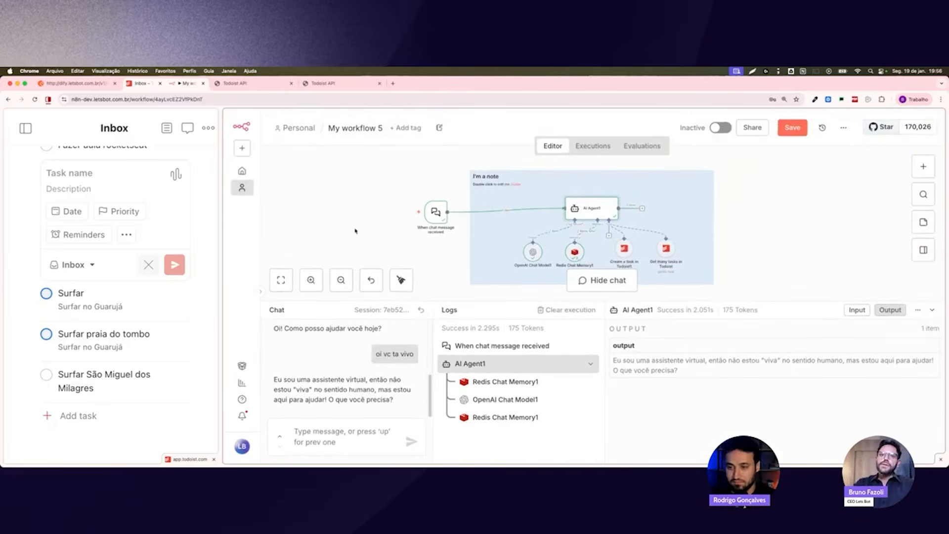
pyautogui.scroll(-1, 352, 215)
pyautogui.scroll(-1, 352, 215)
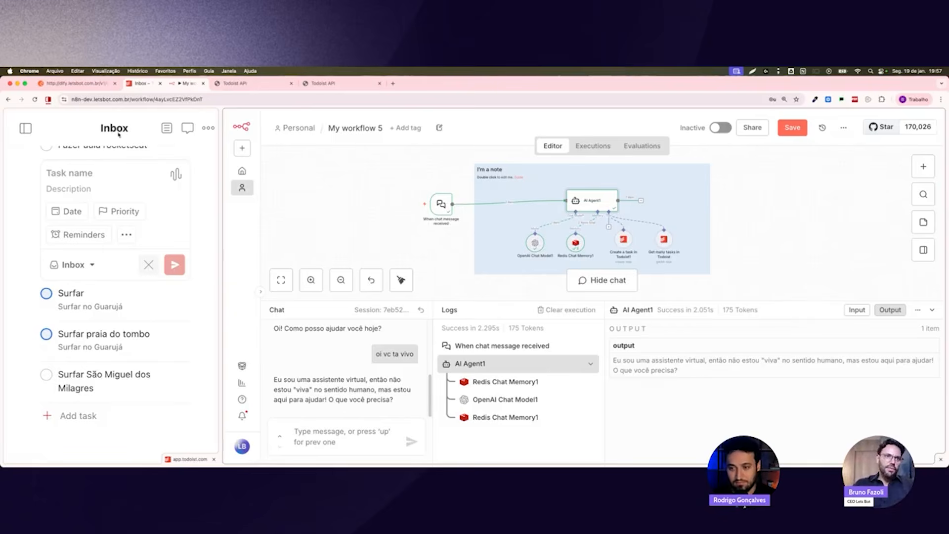
# Widen the Todoist pane slightly, send the agent "crie uma tarefa Surfar Fernando de Noronha", and check the Inbox task list
pyautogui.moveTo(221, 195); pyautogui.dragTo(243, 197)
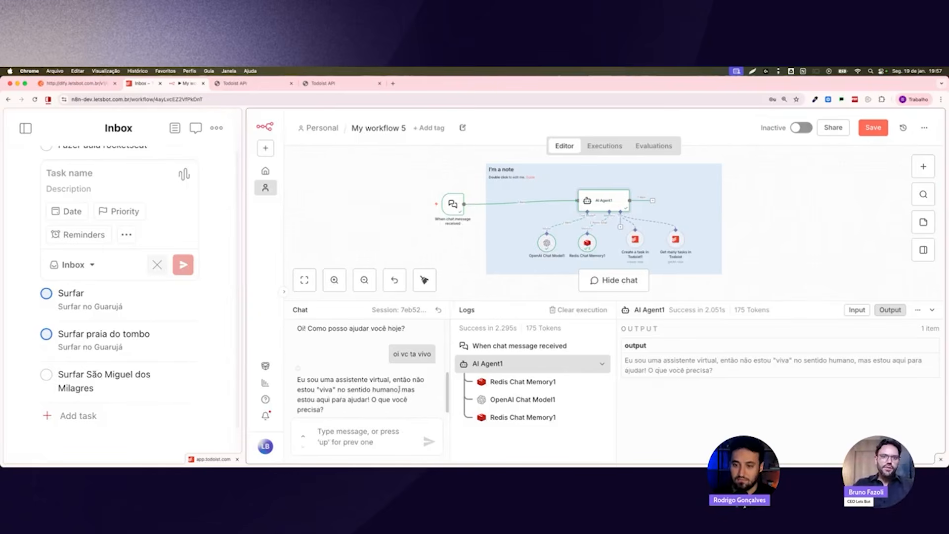
pyautogui.click(356, 437)
pyautogui.write('crie u')
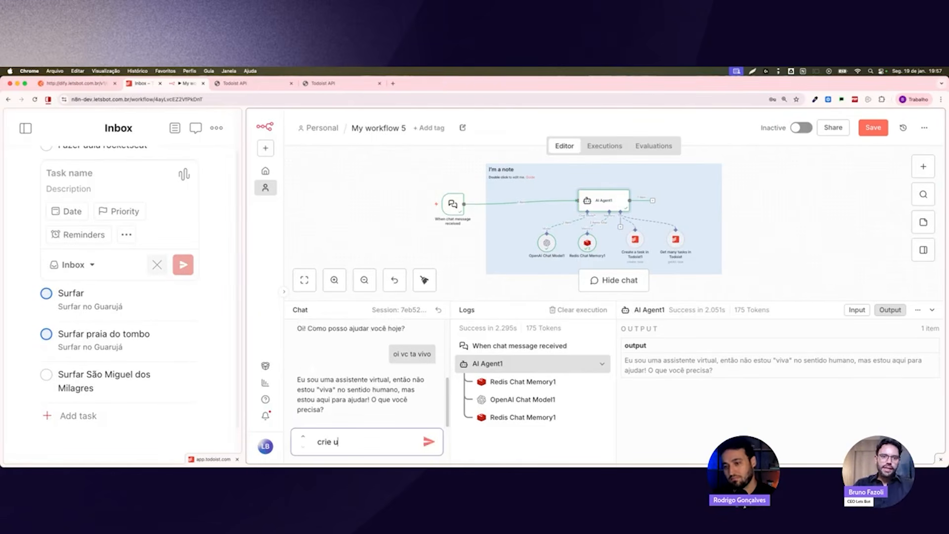
pyautogui.write('ma tarefa Sur')
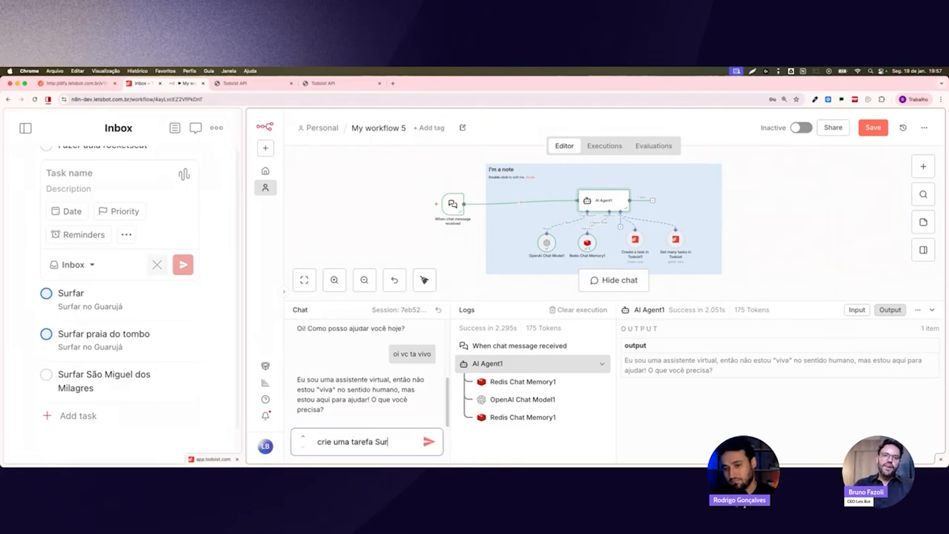
pyautogui.write('fa')
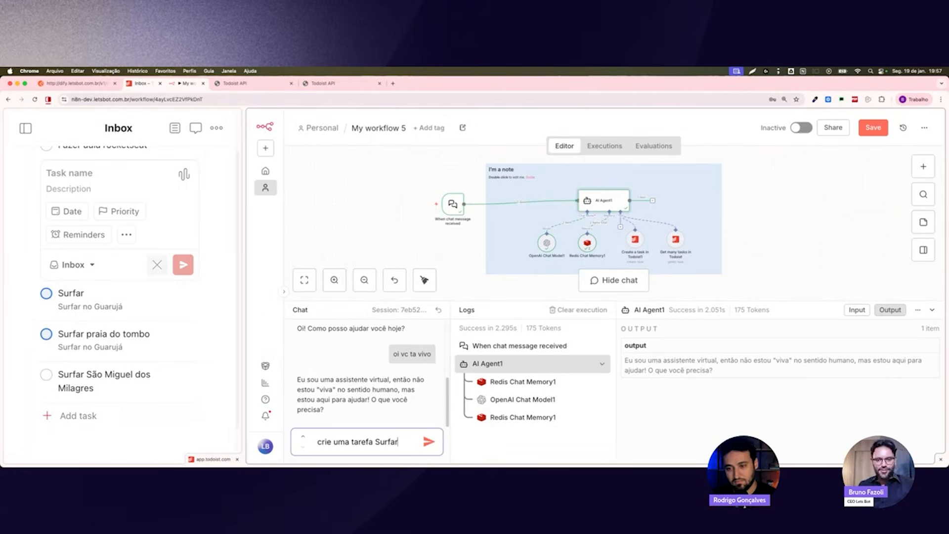
pyautogui.write('r')
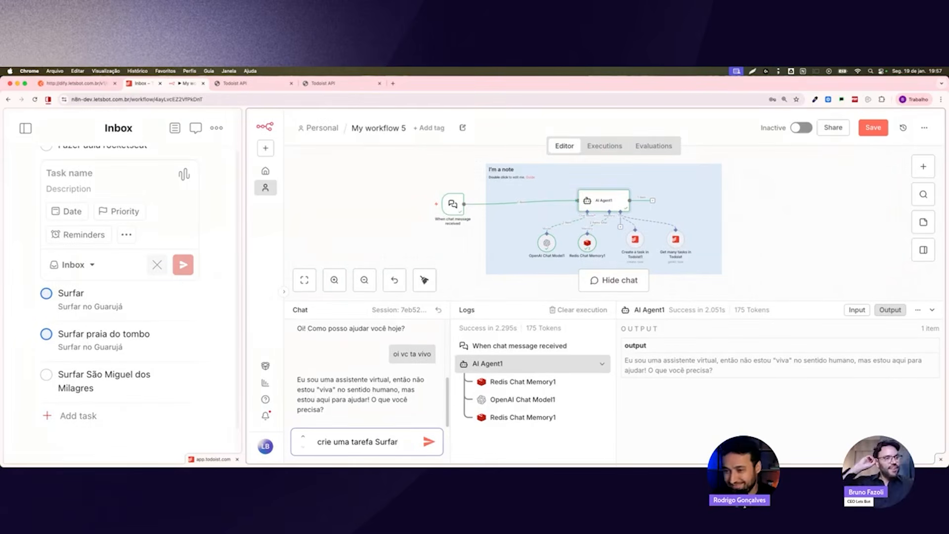
pyautogui.write(' Fer')
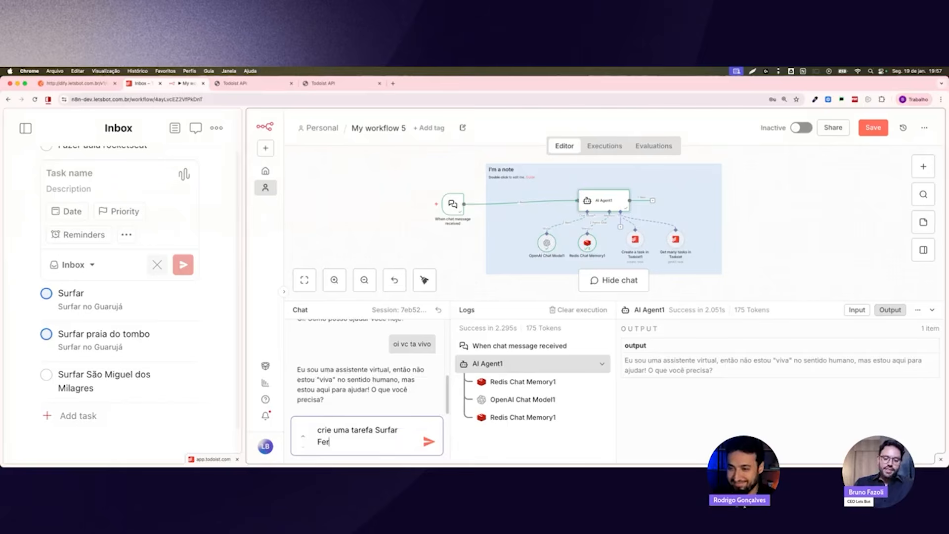
pyautogui.write('nando de Noronh')
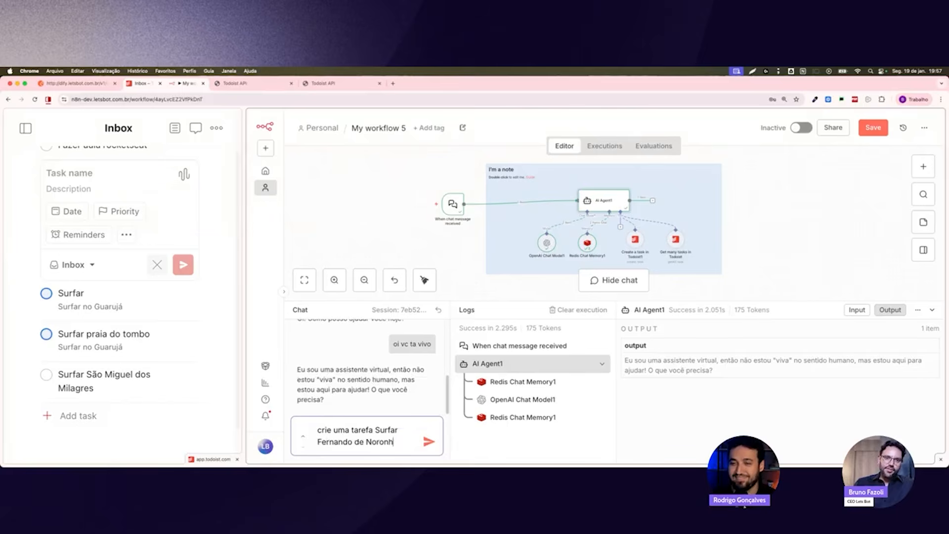
pyautogui.write('a')
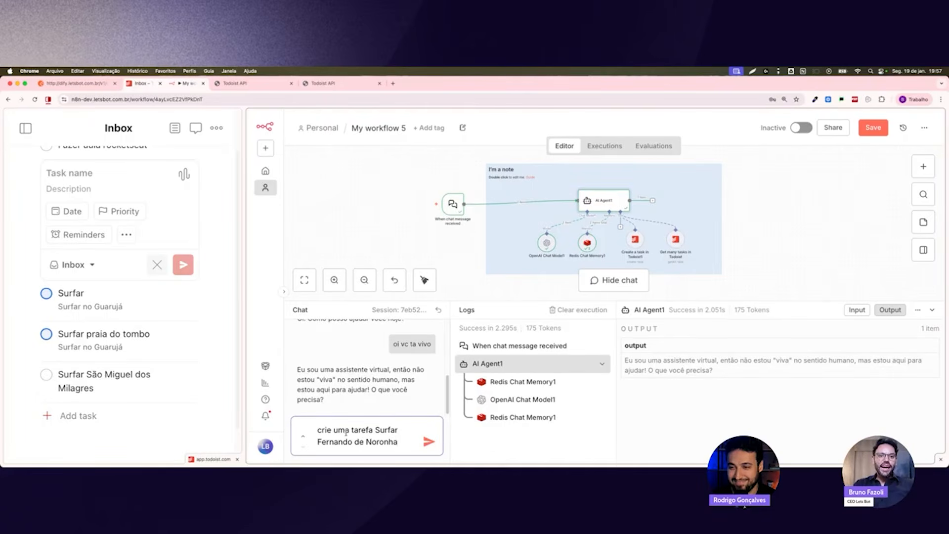
pyautogui.moveTo(348, 432); pyautogui.dragTo(385, 432)
pyautogui.click(393, 442)
pyautogui.click(424, 446)
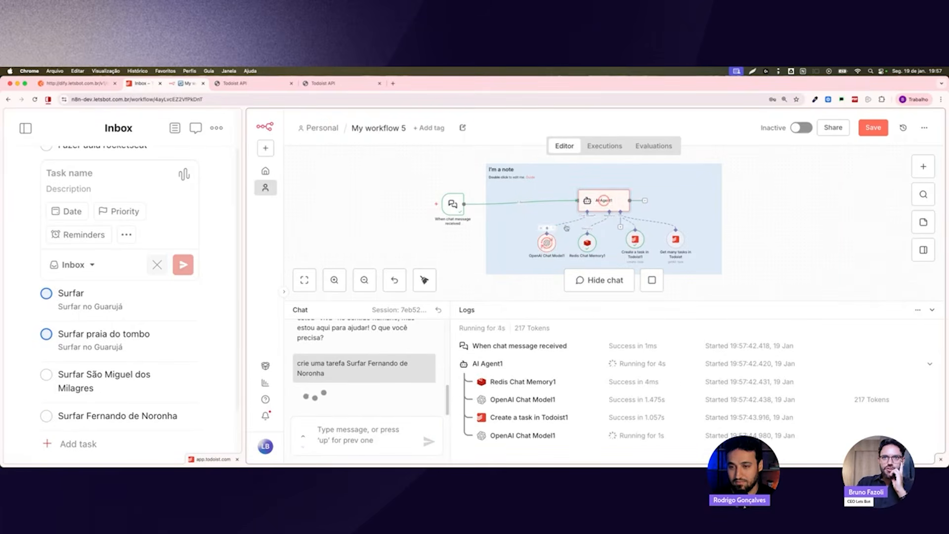
pyautogui.scroll(-3, 92, 324)
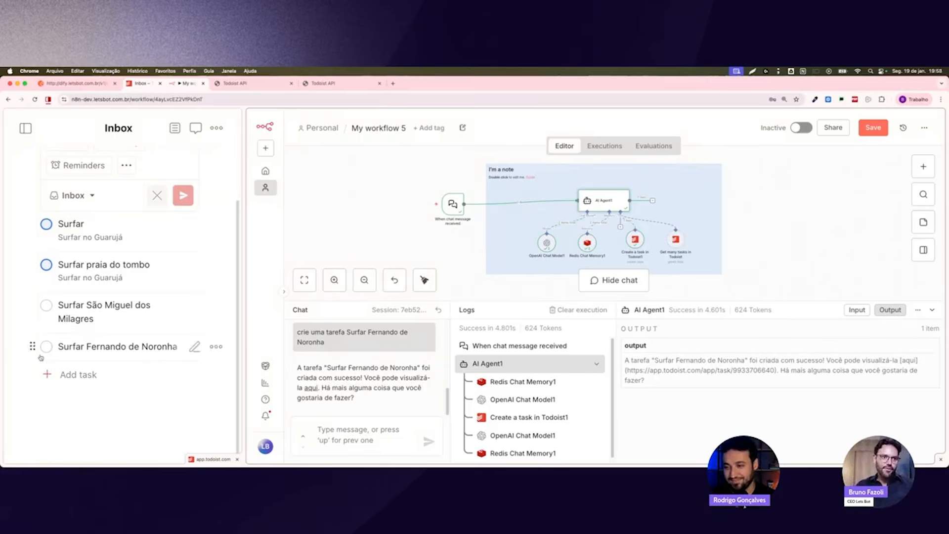
# Shrink the chat and logs area to give the workflow canvas more room, with the AI Agent1 group in view
pyautogui.moveTo(396, 301); pyautogui.dragTo(397, 333)
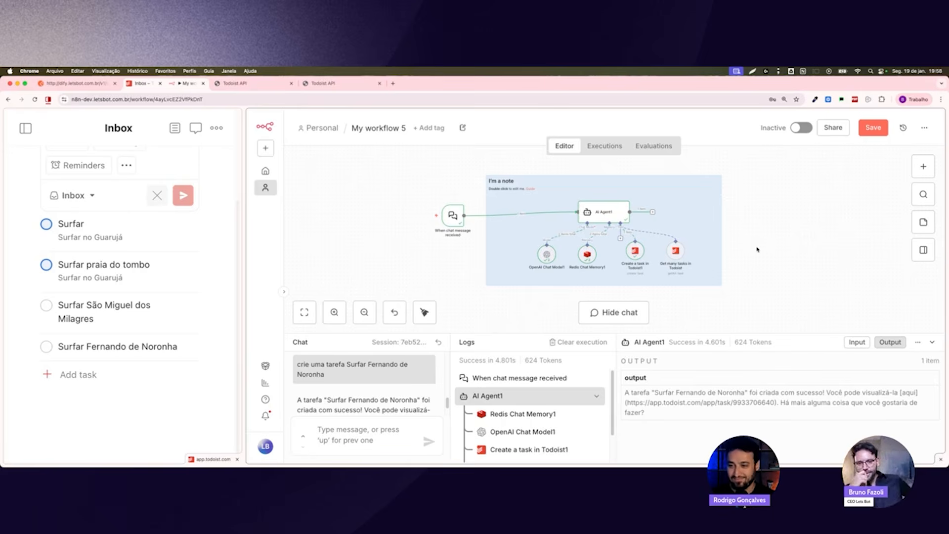
pyautogui.scroll(-1, 761, 242)
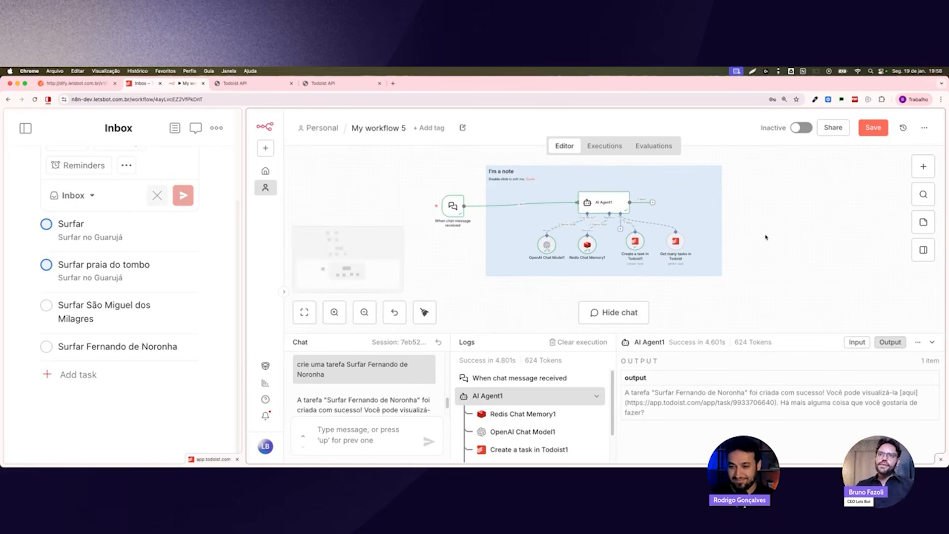
pyautogui.scroll(-1, 769, 236)
pyautogui.scroll(2, 770, 236)
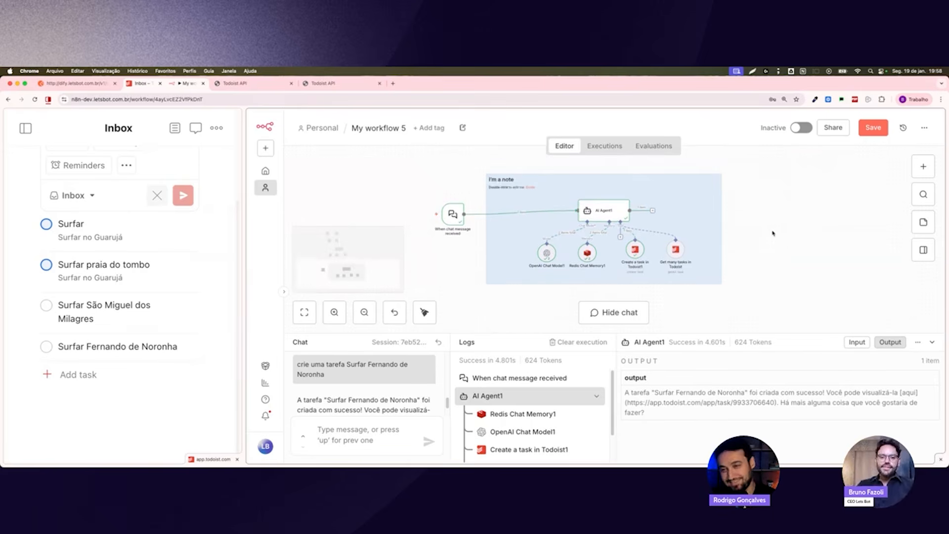
pyautogui.scroll(-1, 770, 232)
pyautogui.scroll(2, 781, 216)
pyautogui.scroll(-1, 773, 272)
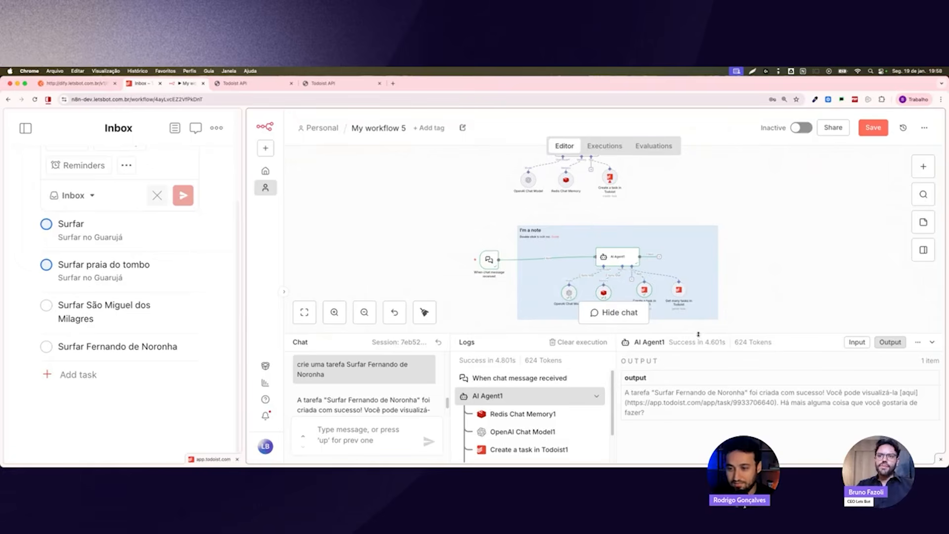
pyautogui.moveTo(698, 334); pyautogui.dragTo(694, 413)
pyautogui.scroll(-1, 746, 271)
pyautogui.scroll(3, 747, 271)
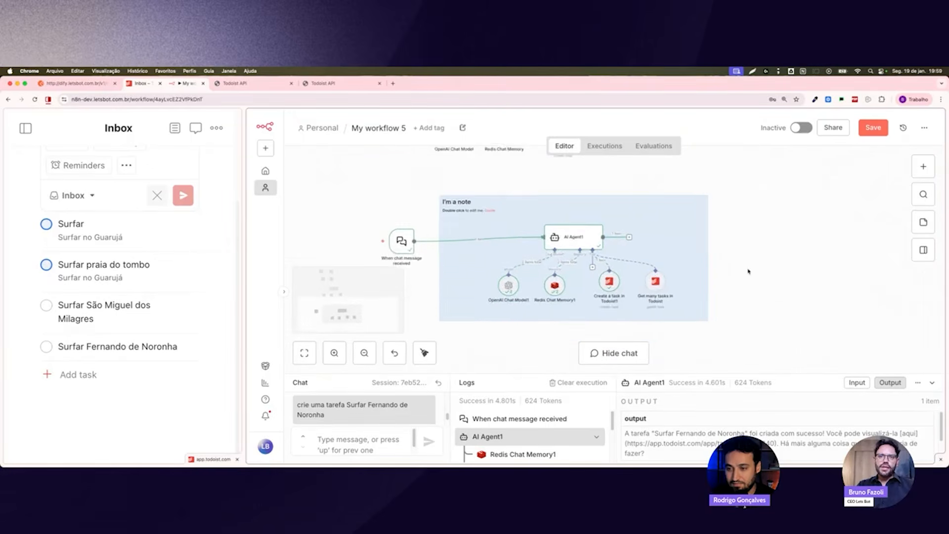
pyautogui.moveTo(748, 271); pyautogui.dragTo(788, 257)
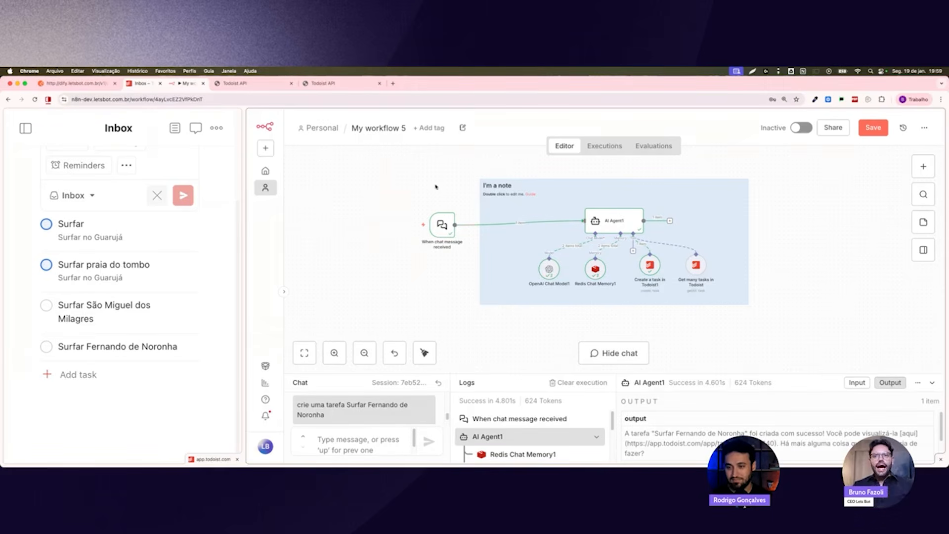
# Check the Create Task reference in the Todoist API documentation, and return to the agent's Todoist tools in the workflow
pyautogui.scroll(5, 659, 291)
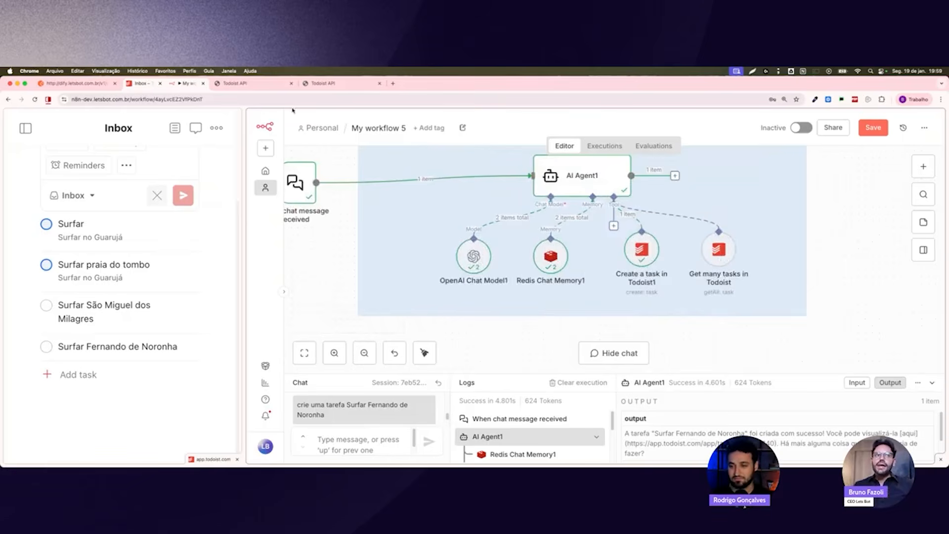
pyautogui.click(235, 83)
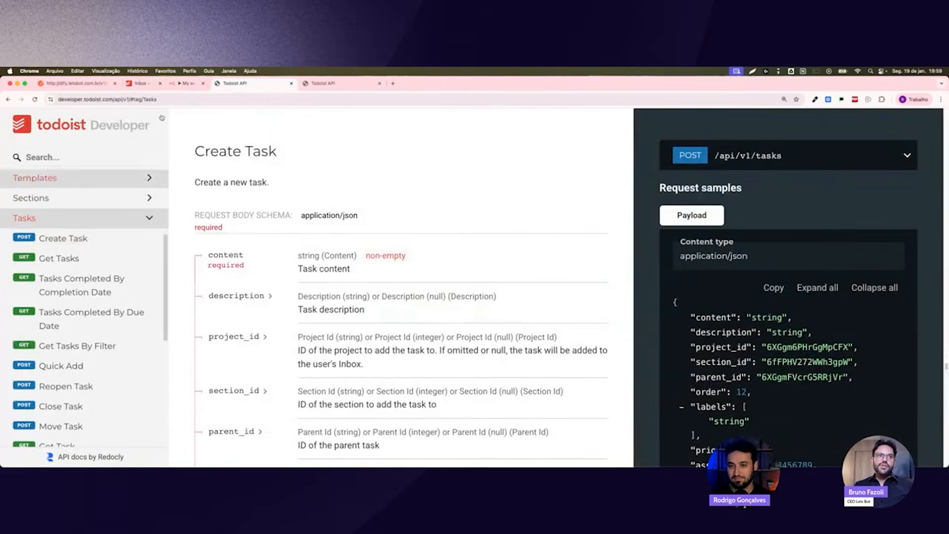
pyautogui.click(156, 87)
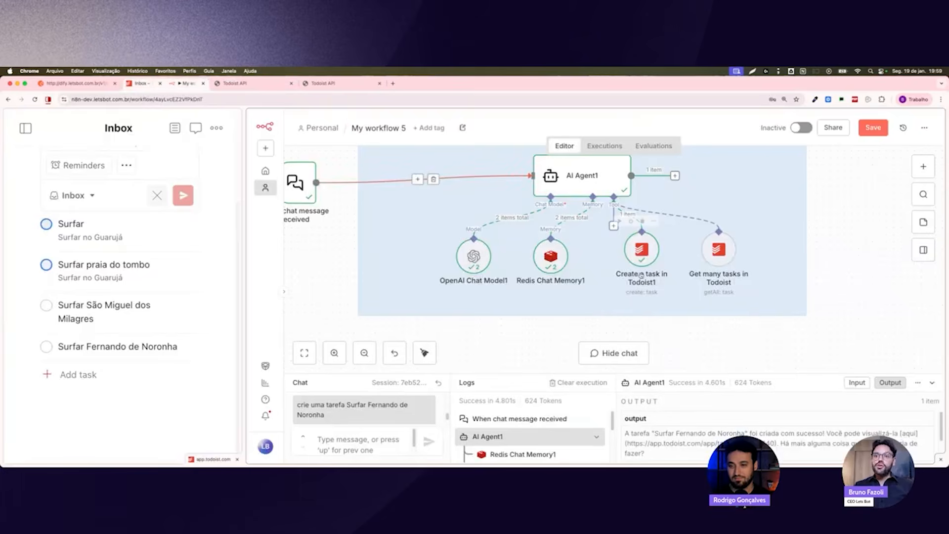
# Open the Todoist MCP section of the Todoist API documentation and go to its setup guide
pyautogui.scroll(-1, 642, 268)
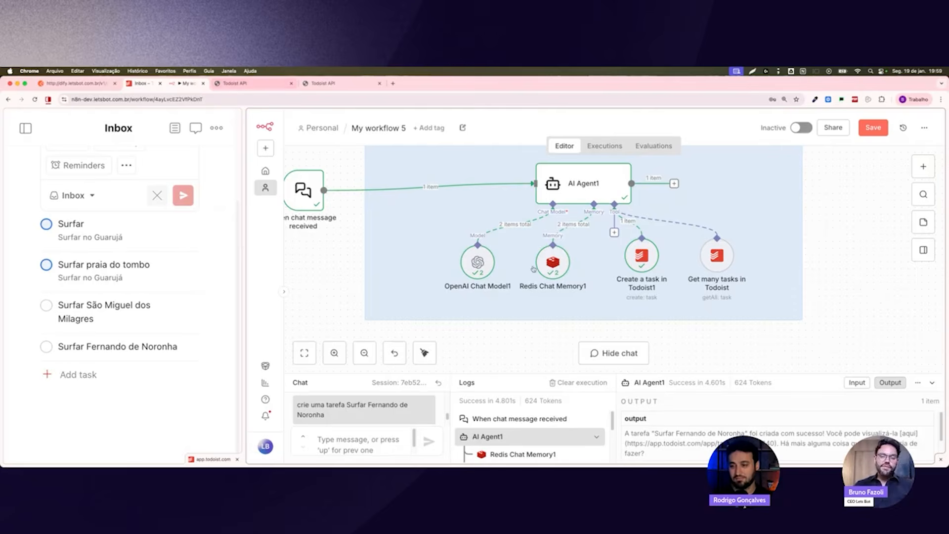
pyautogui.scroll(-3, 835, 253)
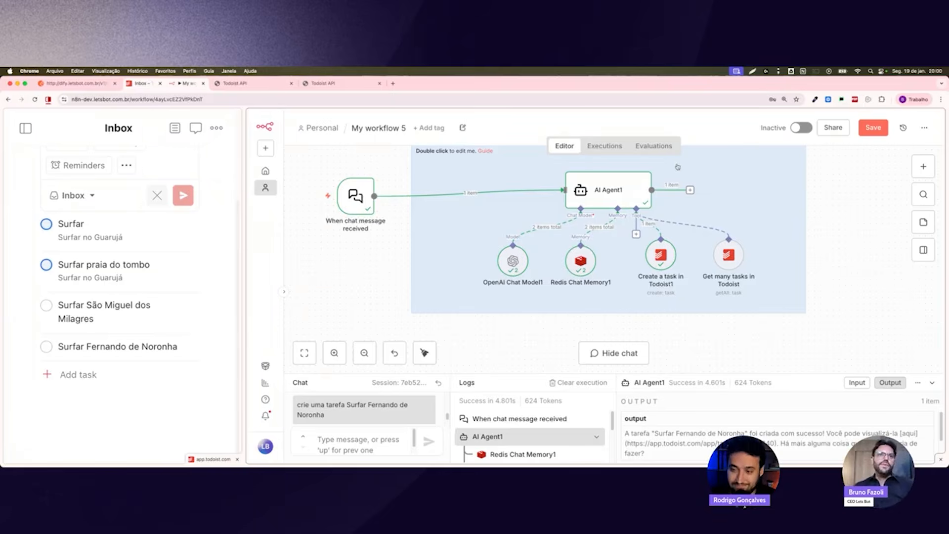
pyautogui.click(242, 84)
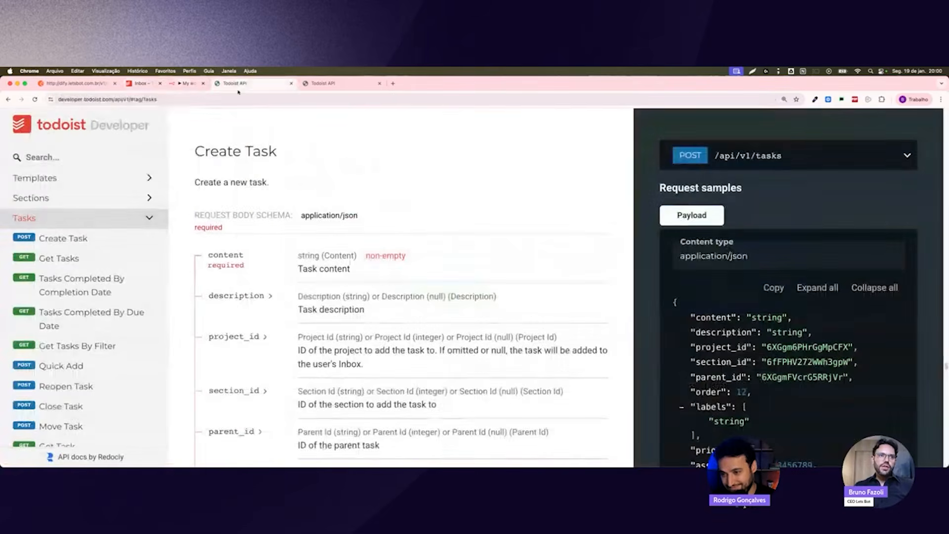
pyautogui.scroll(-3, 247, 262)
pyautogui.scroll(-10, 88, 262)
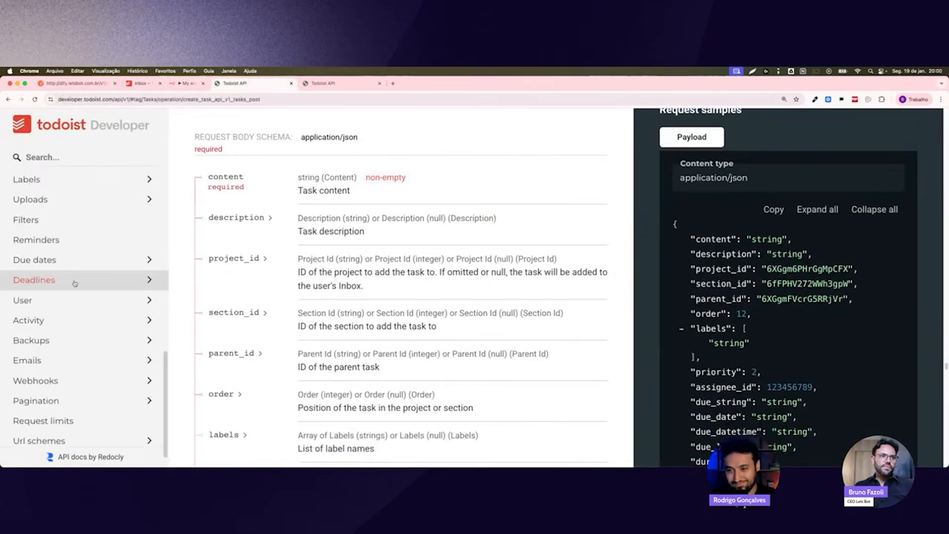
pyautogui.scroll(15, 74, 280)
pyautogui.click(24, 399)
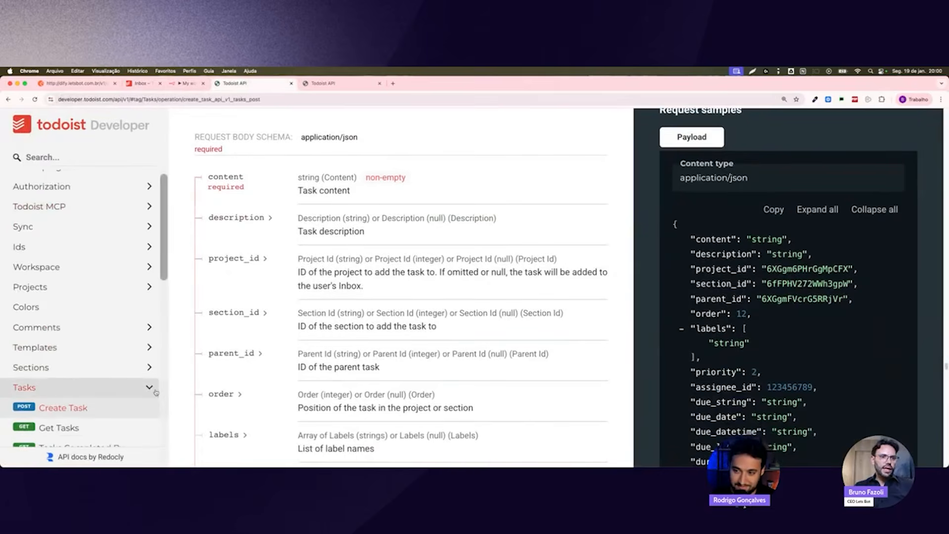
pyautogui.click(50, 210)
pyautogui.scroll(-2, 307, 268)
pyautogui.scroll(-2, 307, 268)
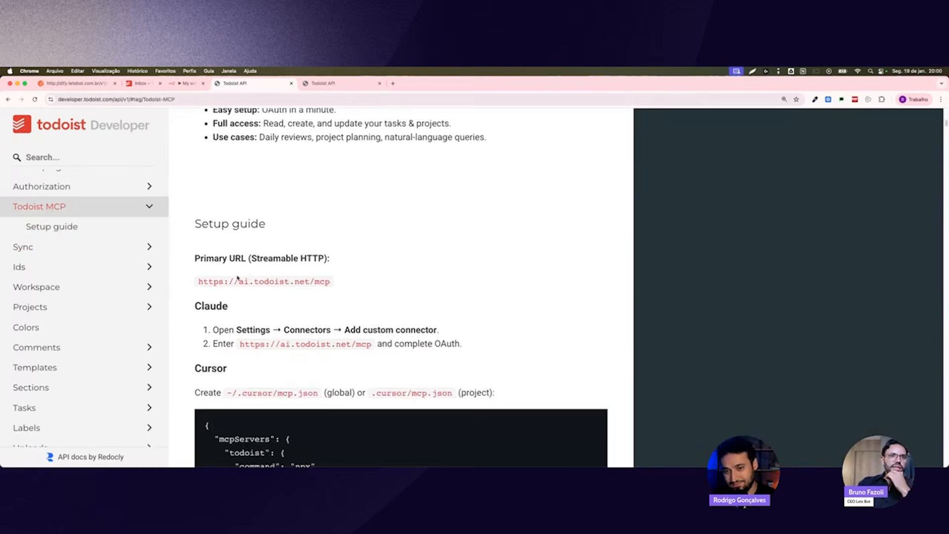
pyautogui.moveTo(198, 281); pyautogui.dragTo(315, 281)
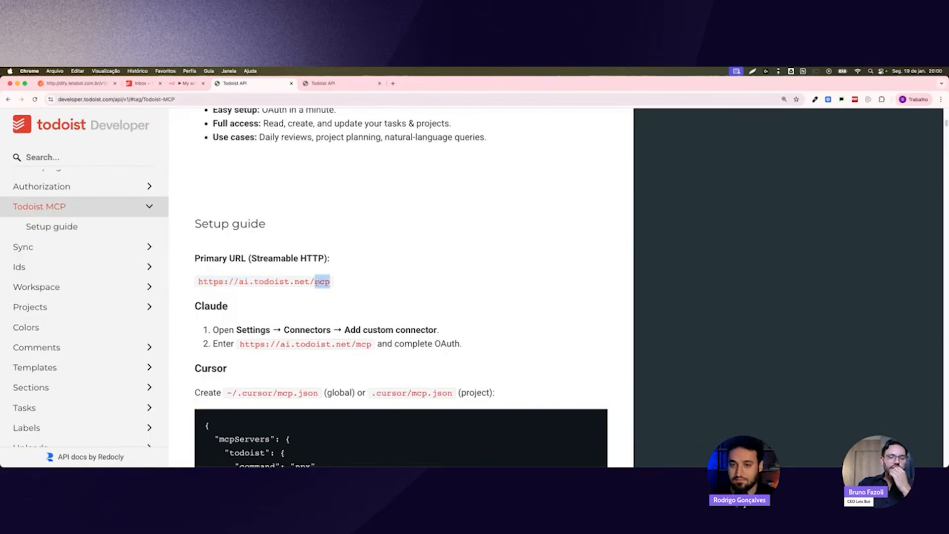
pyautogui.tripleClick(312, 281)
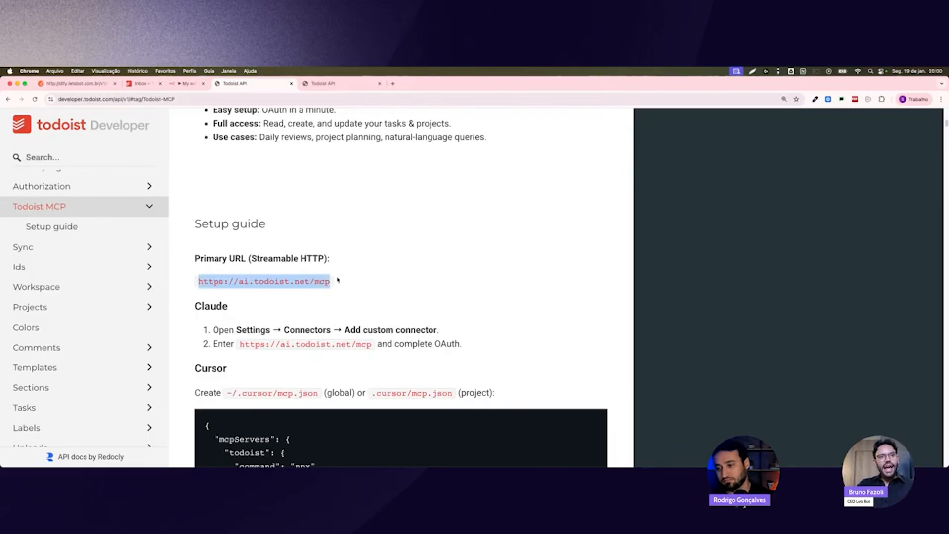
pyautogui.click(329, 282)
pyautogui.moveTo(329, 281); pyautogui.dragTo(228, 281)
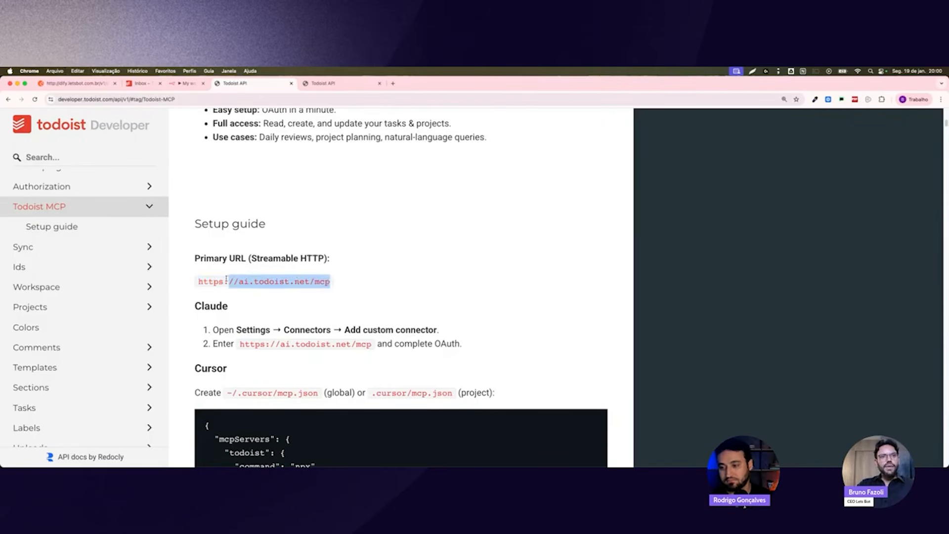
# Return to the workflow and look at the tools that can be attached to AI Agent1
pyautogui.click(149, 85)
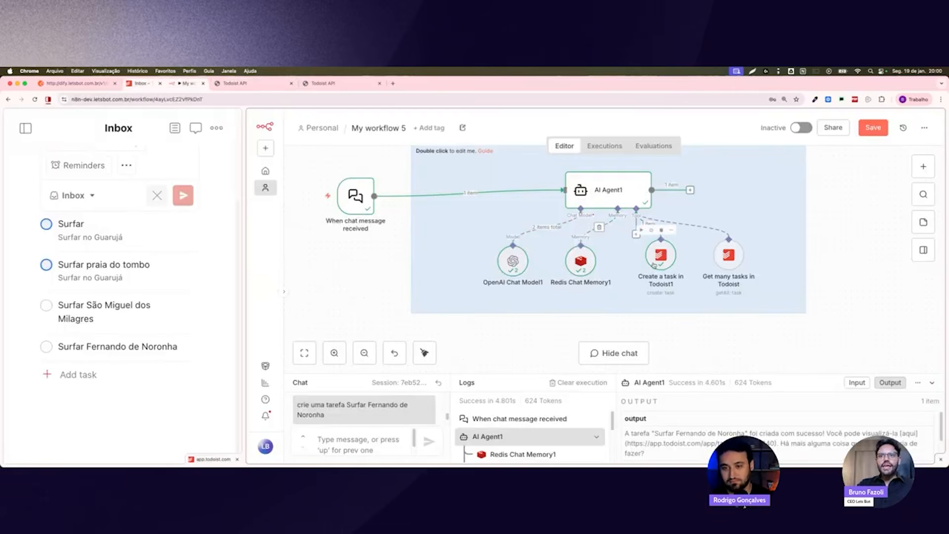
pyautogui.click(637, 235)
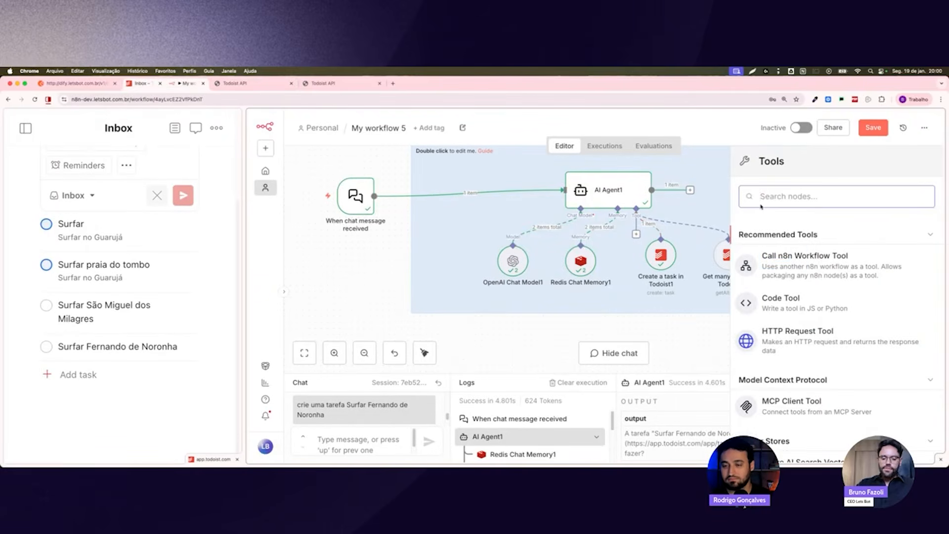
pyautogui.click(644, 253)
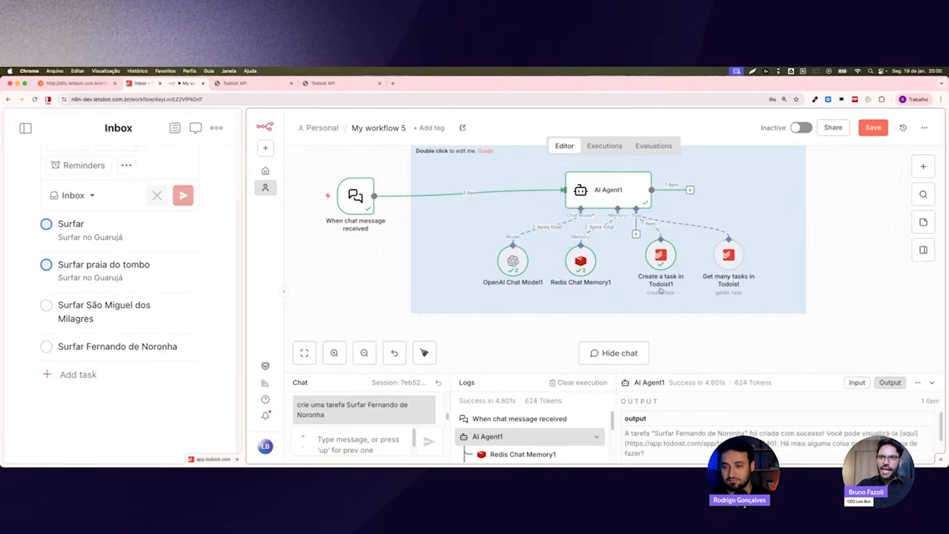
# Disconnect the Get many tasks and Create a task Todoist tools from AI Agent1 and move them outside the blue group
pyautogui.moveTo(727, 267); pyautogui.dragTo(721, 266)
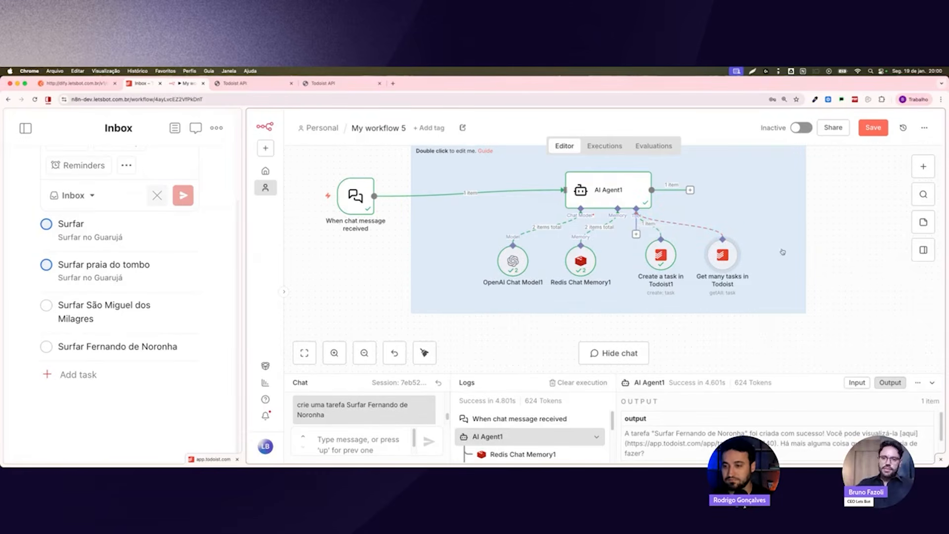
pyautogui.hscroll(3, 782, 252)
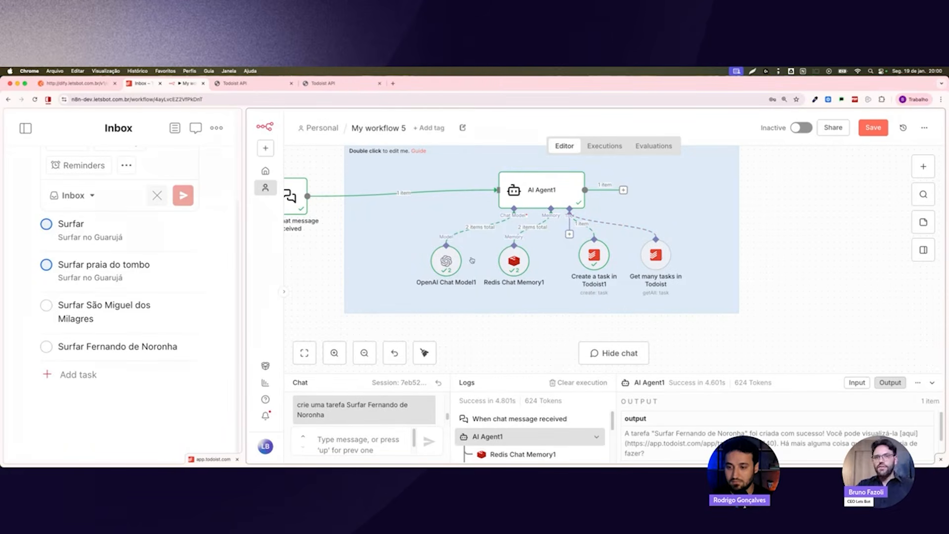
pyautogui.click(595, 256)
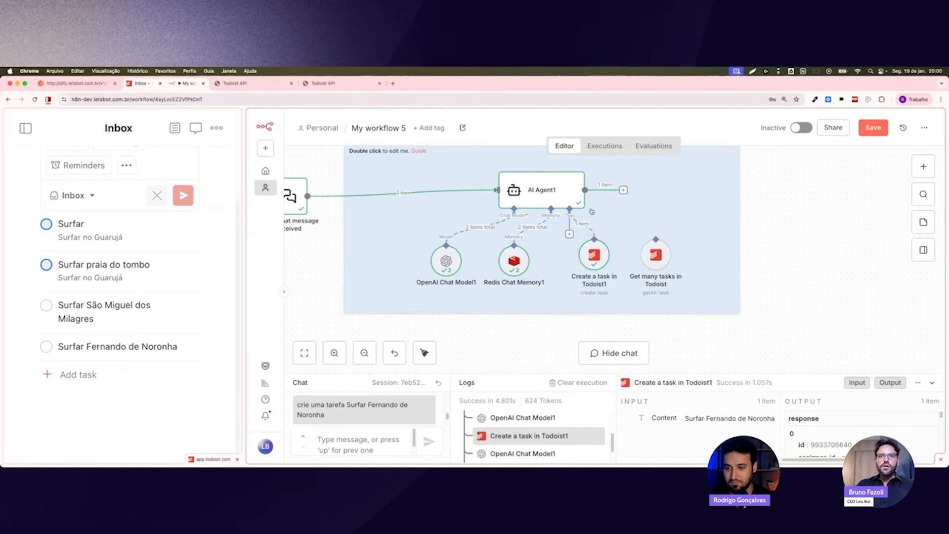
pyautogui.moveTo(655, 254); pyautogui.dragTo(822, 223)
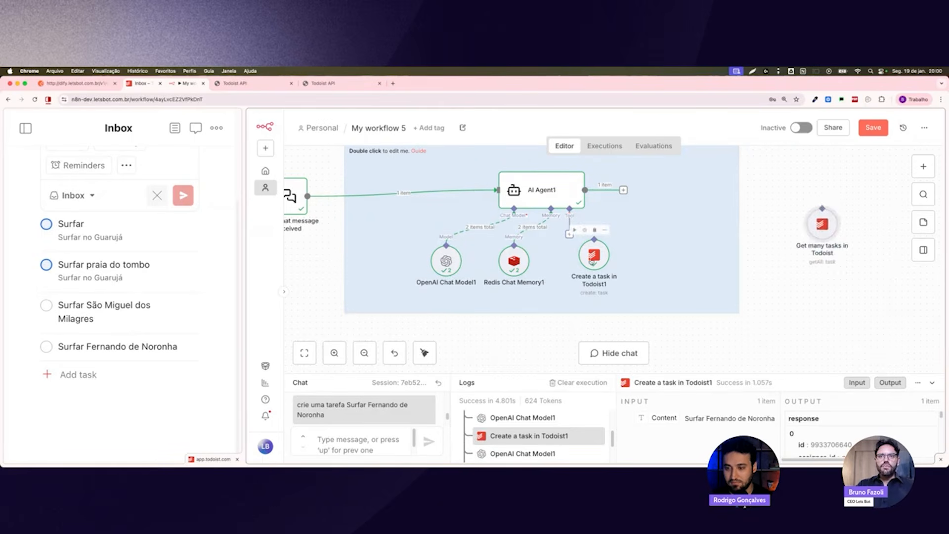
pyautogui.moveTo(594, 256); pyautogui.dragTo(809, 291)
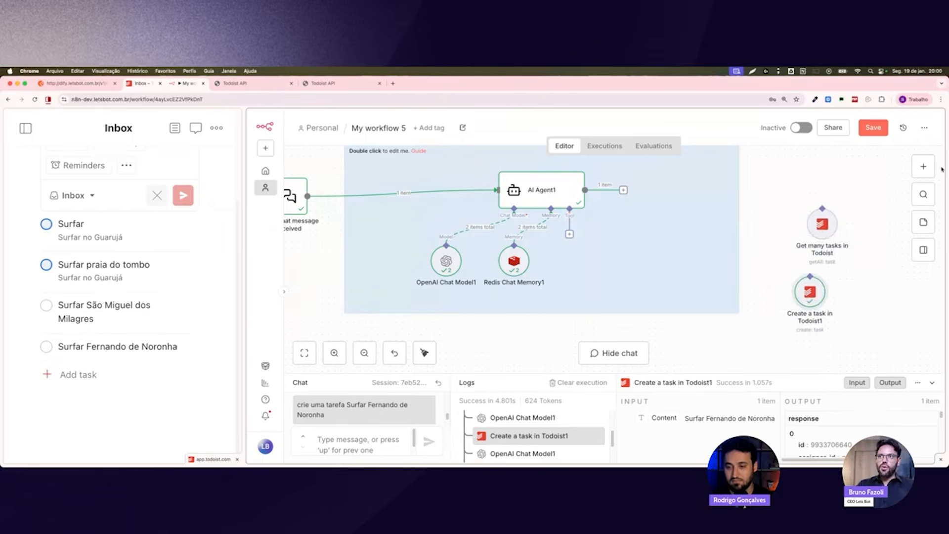
pyautogui.click(923, 166)
pyautogui.write('m')
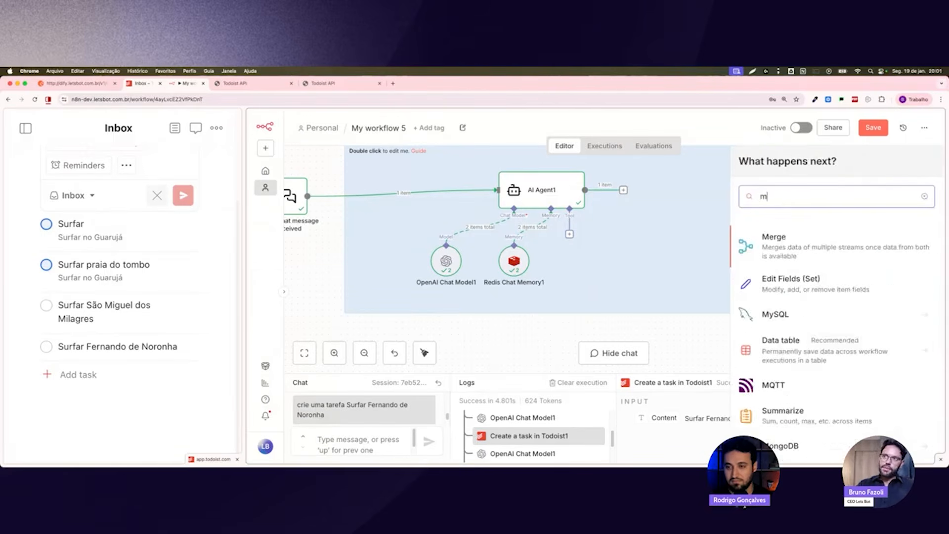
pyautogui.write('cp')
pyautogui.press('Return')
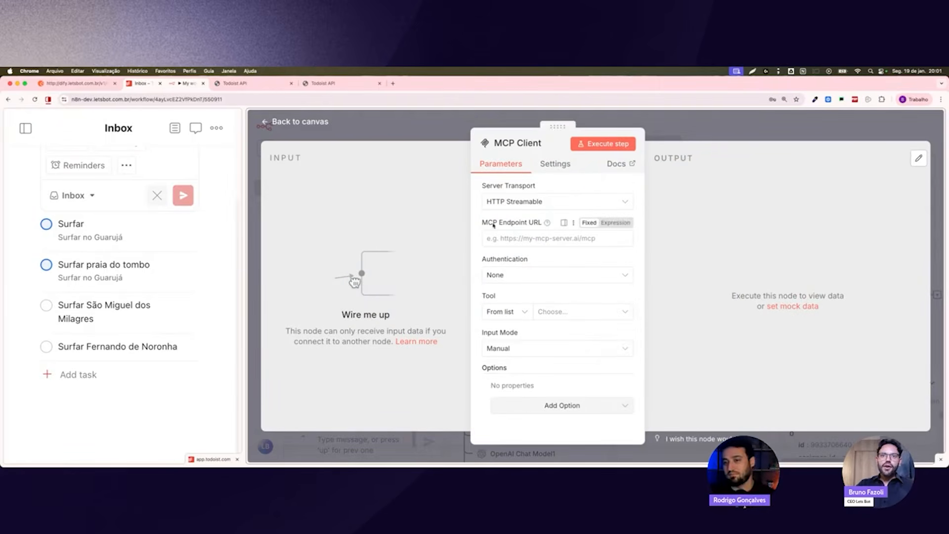
pyautogui.click(231, 84)
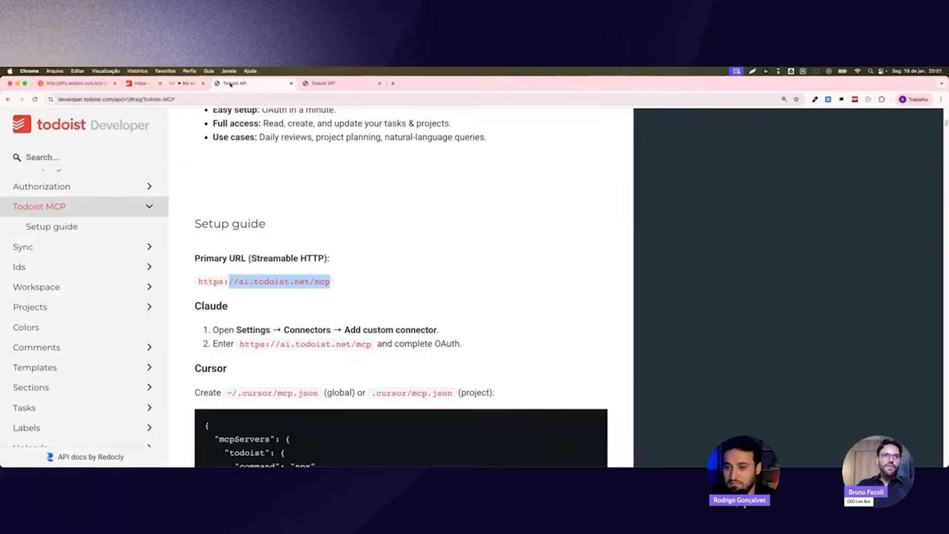
pyautogui.click(152, 85)
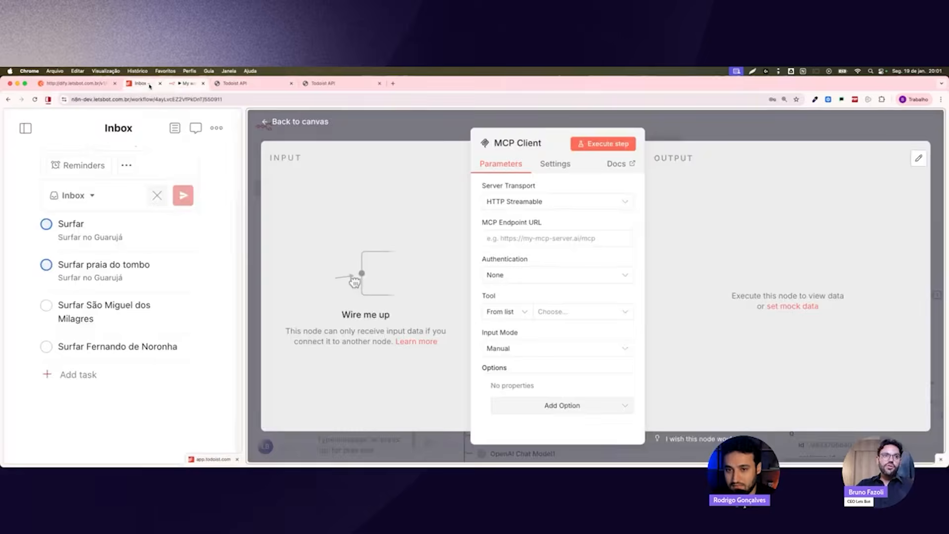
pyautogui.click(694, 124)
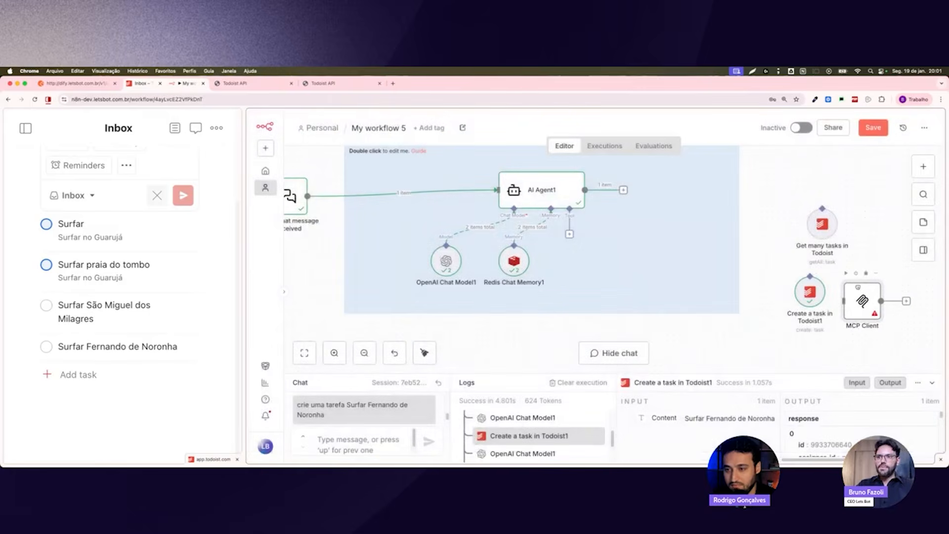
pyautogui.press('Delete')
# Paste the MCP Client tool node into the blue group and connect it to AI Agent1's Tool input
pyautogui.press('super+v')
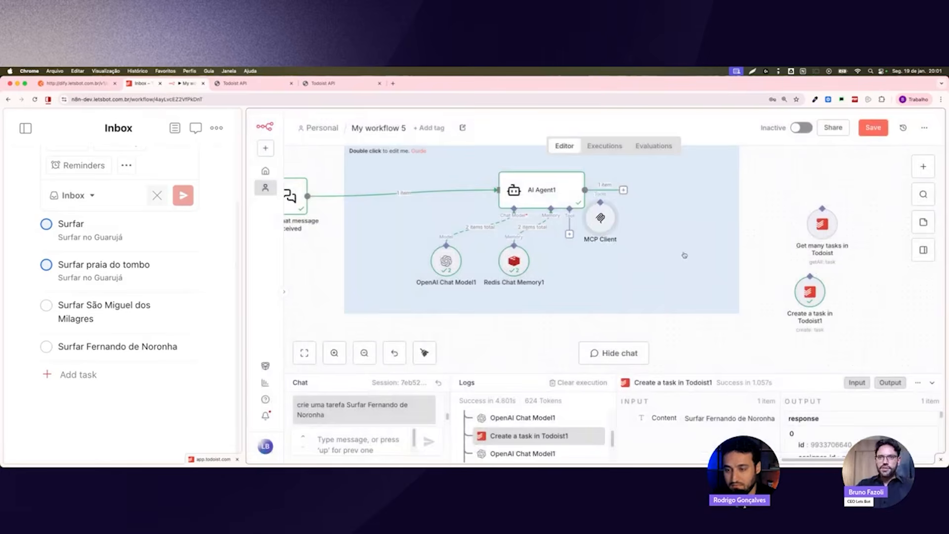
pyautogui.moveTo(612, 230); pyautogui.dragTo(627, 276)
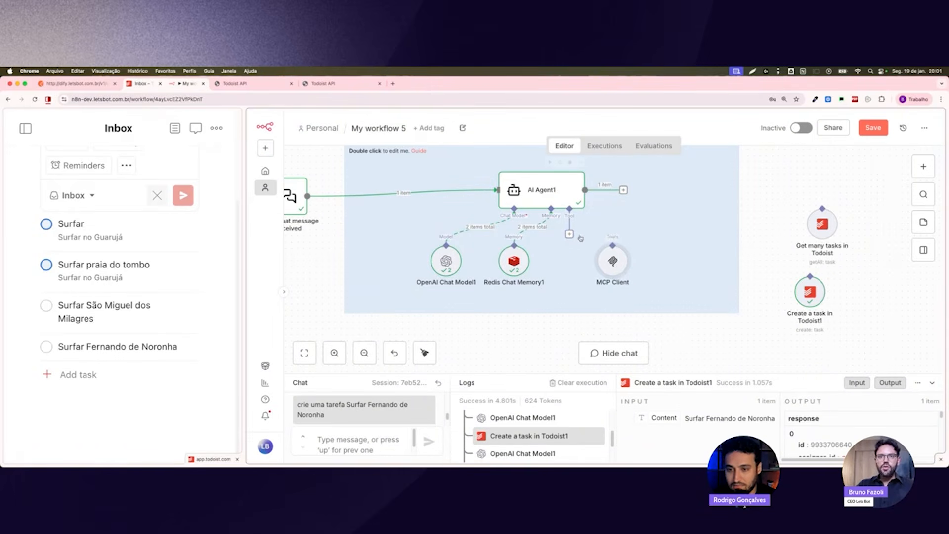
pyautogui.moveTo(569, 234); pyautogui.dragTo(612, 249)
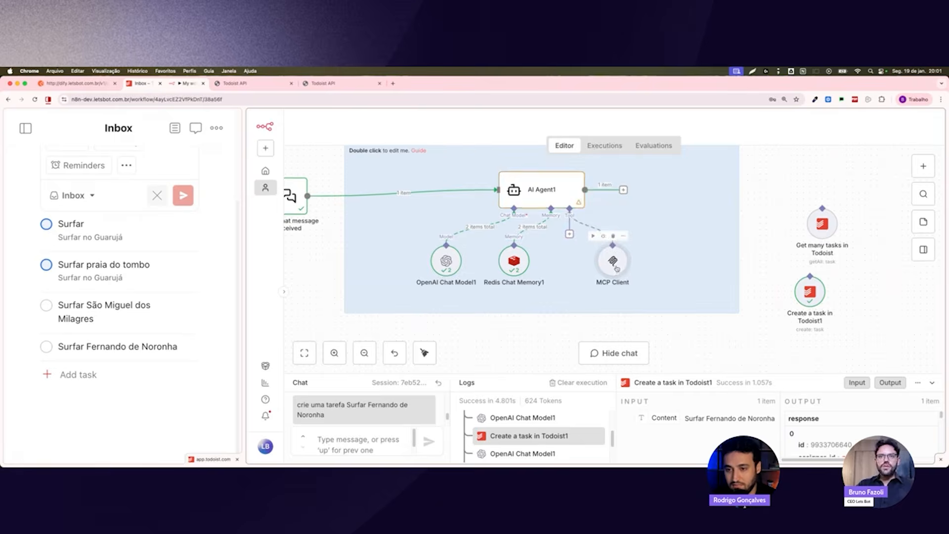
# Check the MCP Client's endpoint against the Todoist MCP documentation and review its transport, authentication and included tools
pyautogui.doubleClick(615, 267)
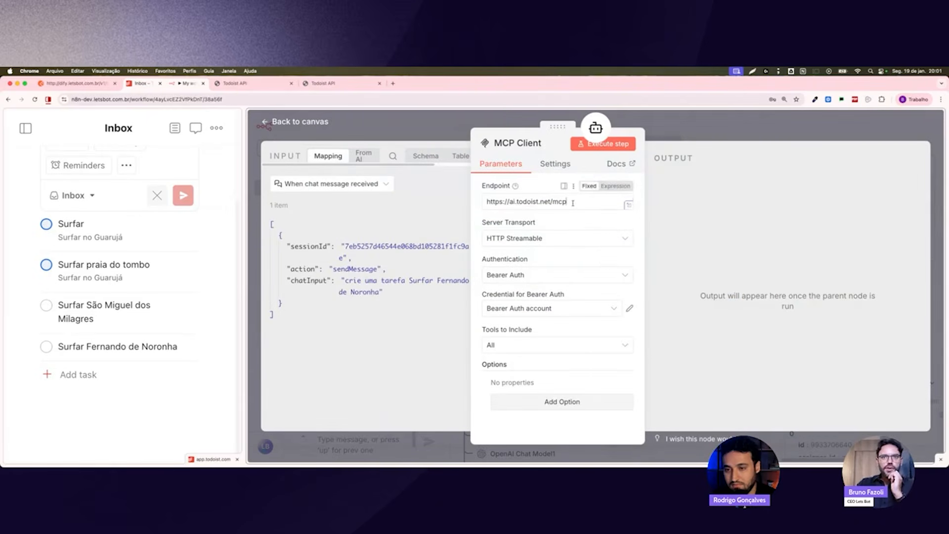
pyautogui.moveTo(569, 202); pyautogui.dragTo(489, 202)
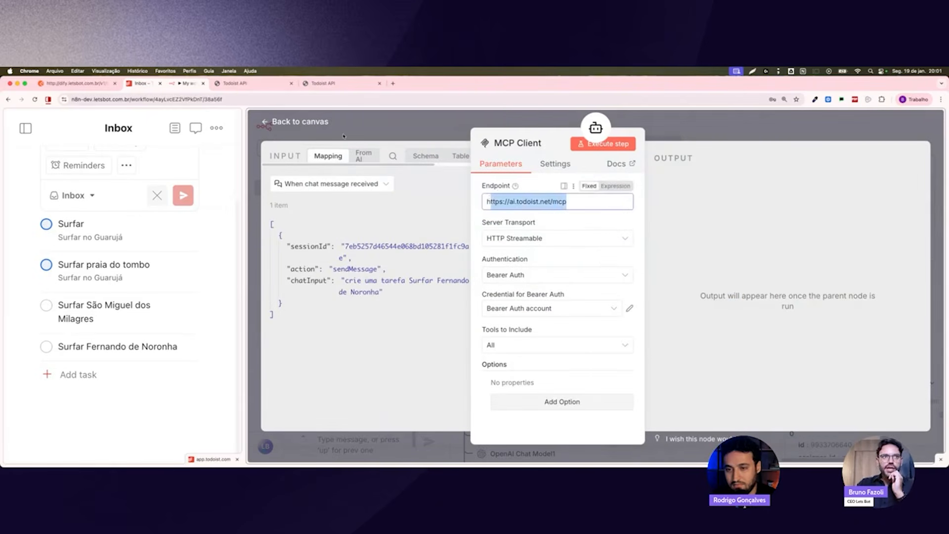
pyautogui.click(236, 83)
pyautogui.click(183, 83)
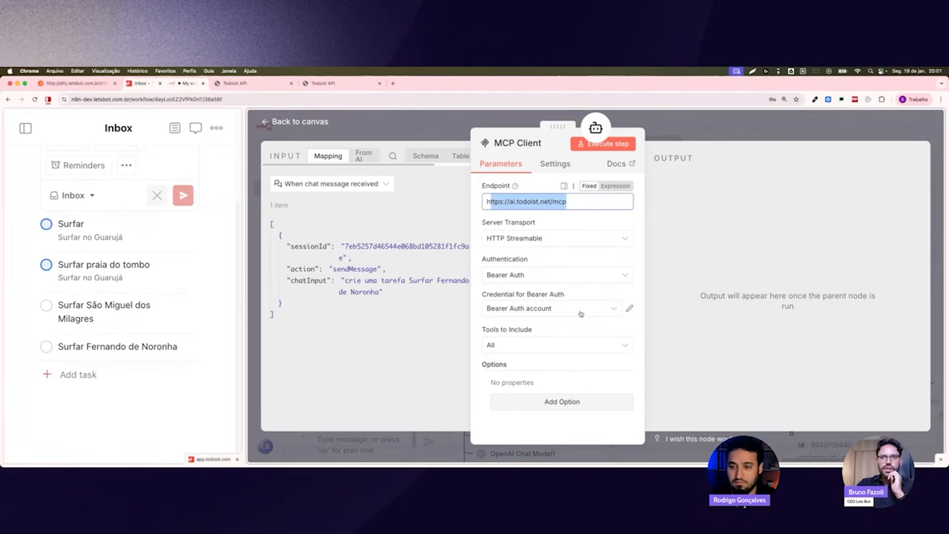
pyautogui.click(677, 126)
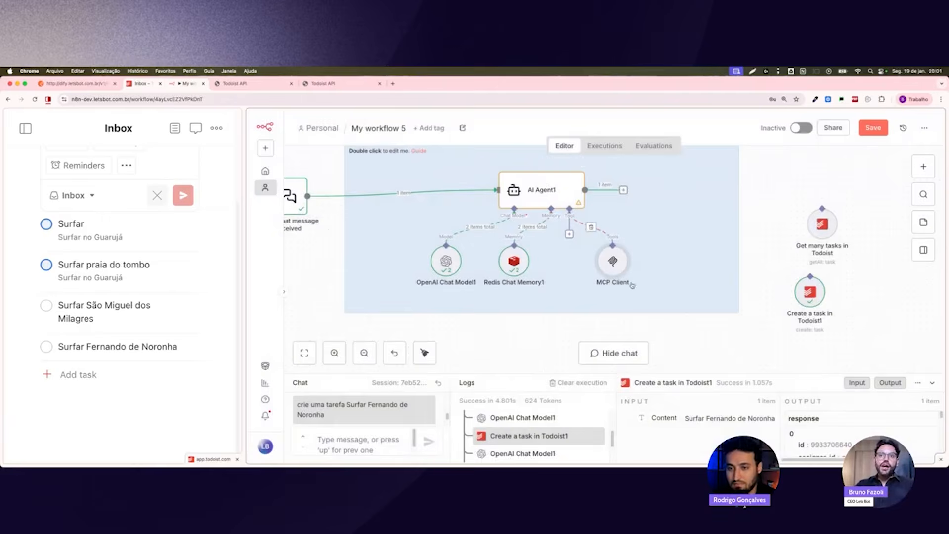
# Rename the MCP Client node to "MCP Client Todoist" and return to the canvas
pyautogui.doubleClick(614, 261)
pyautogui.click(498, 143)
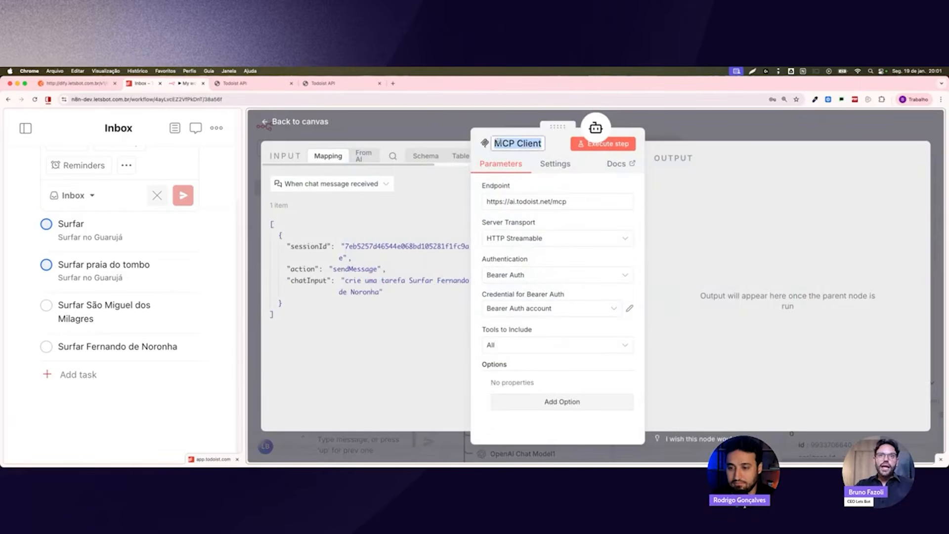
pyautogui.press('Right')
pyautogui.write('TOd')
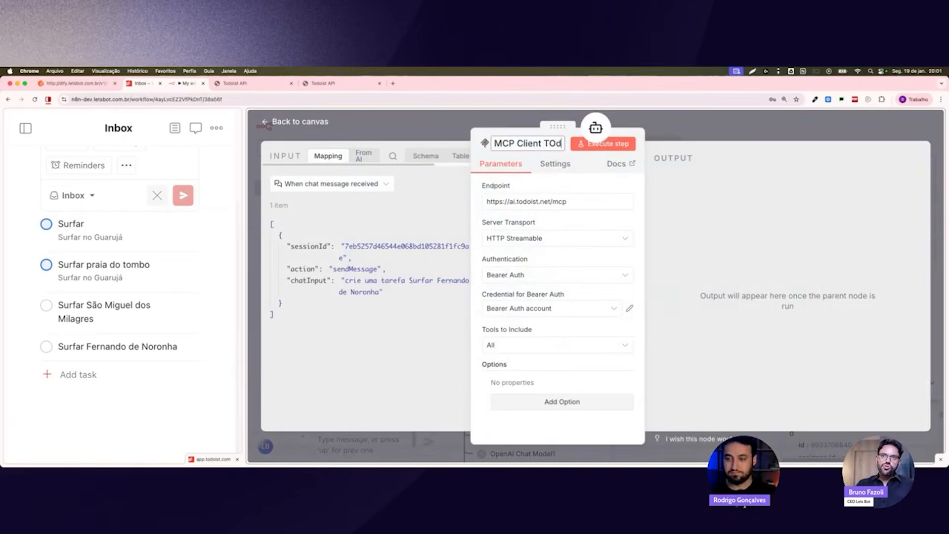
pyautogui.press('BackSpace')
pyautogui.press('BackSpace')
pyautogui.write('odo')
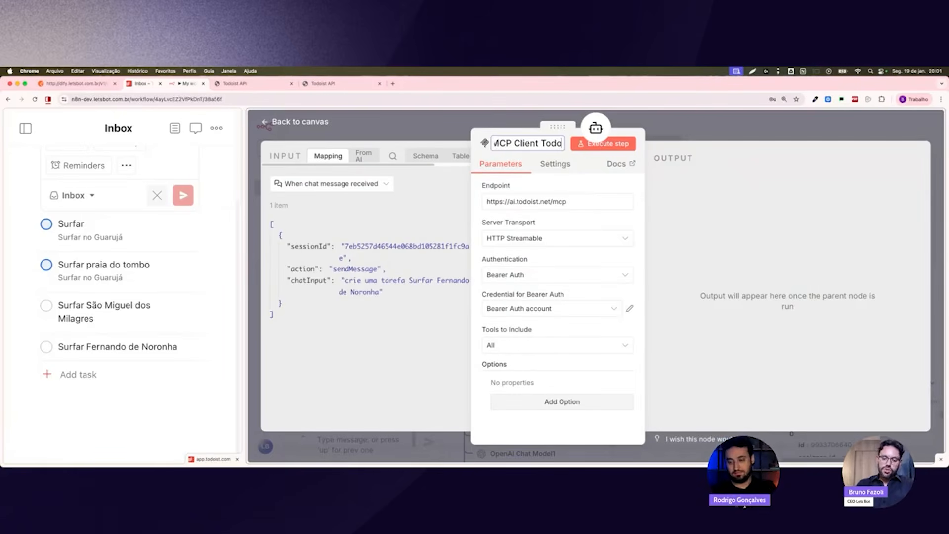
pyautogui.press('Return')
pyautogui.press('Escape')
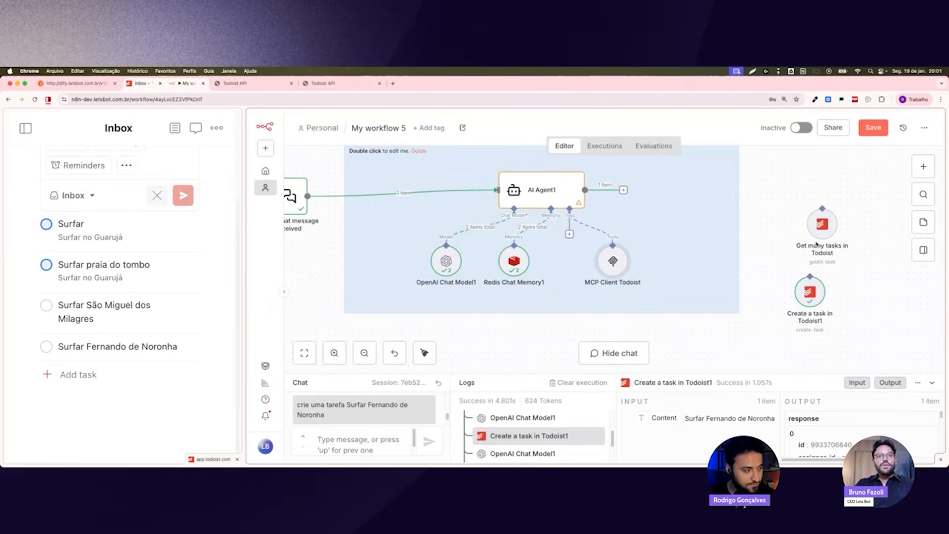
# Tidy up the workflow's node layout and enlarge the chat and logs area
pyautogui.hscroll(-2, 771, 252)
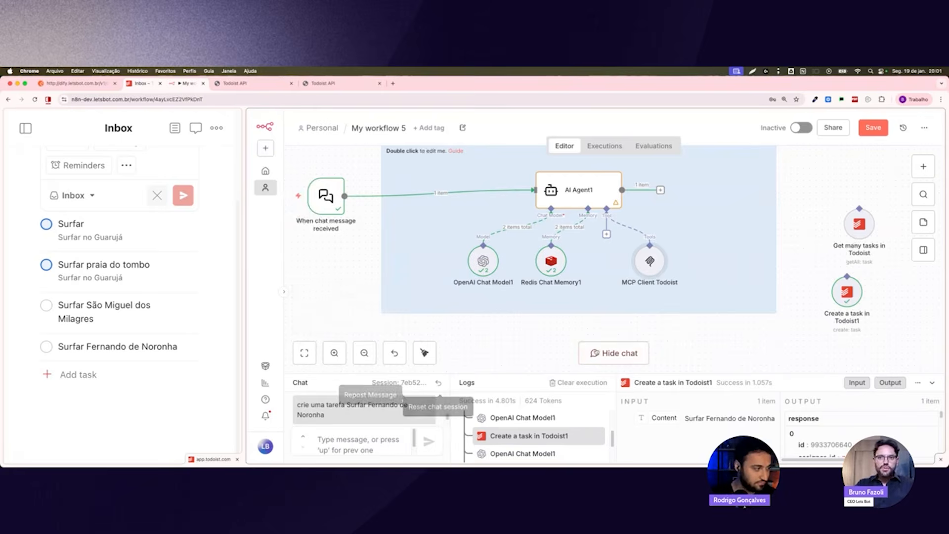
pyautogui.click(424, 352)
pyautogui.moveTo(437, 374); pyautogui.dragTo(437, 336)
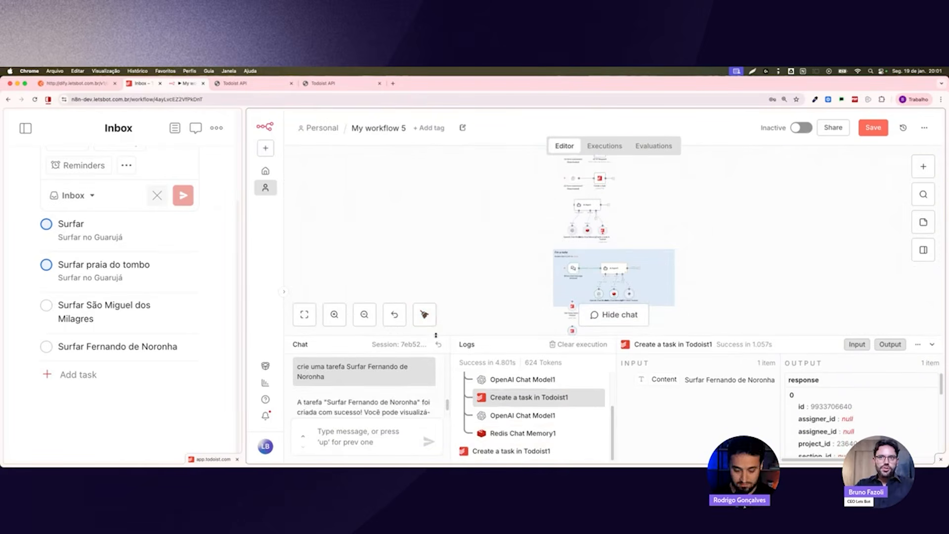
# Send the chat message "Crie uma tarefa para surfar em Maresias" to test the agent with the MCP Client Todoist tool
pyautogui.scroll(5, 663, 233)
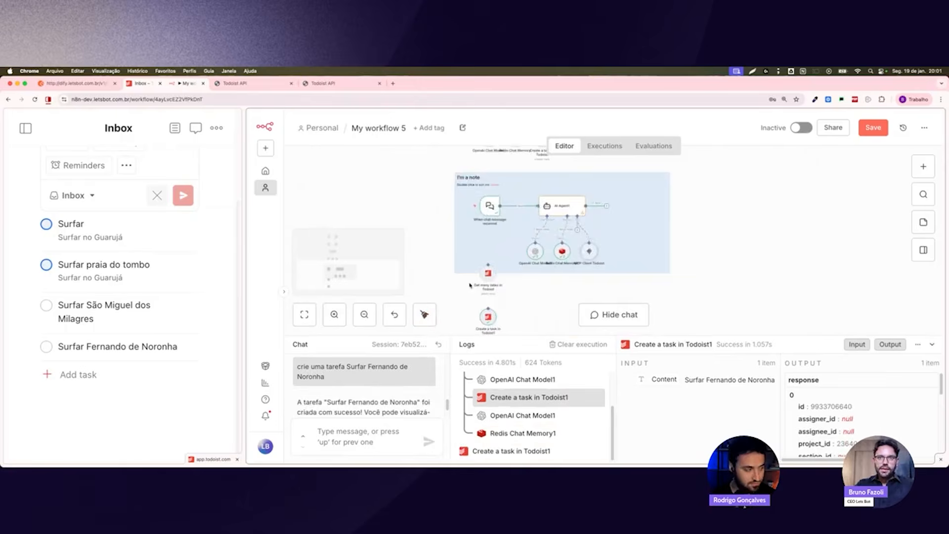
pyautogui.scroll(-1, 470, 285)
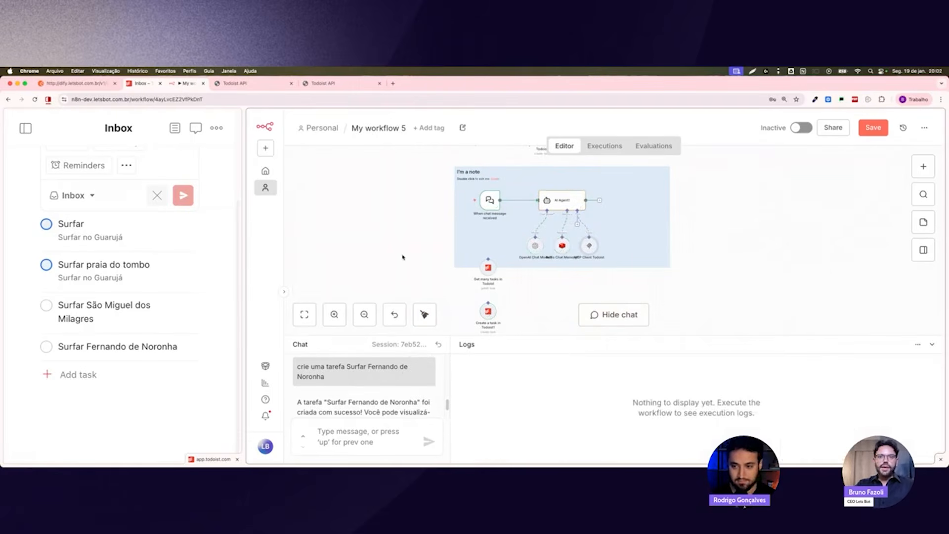
pyautogui.scroll(-1, 403, 256)
pyautogui.moveTo(593, 244)
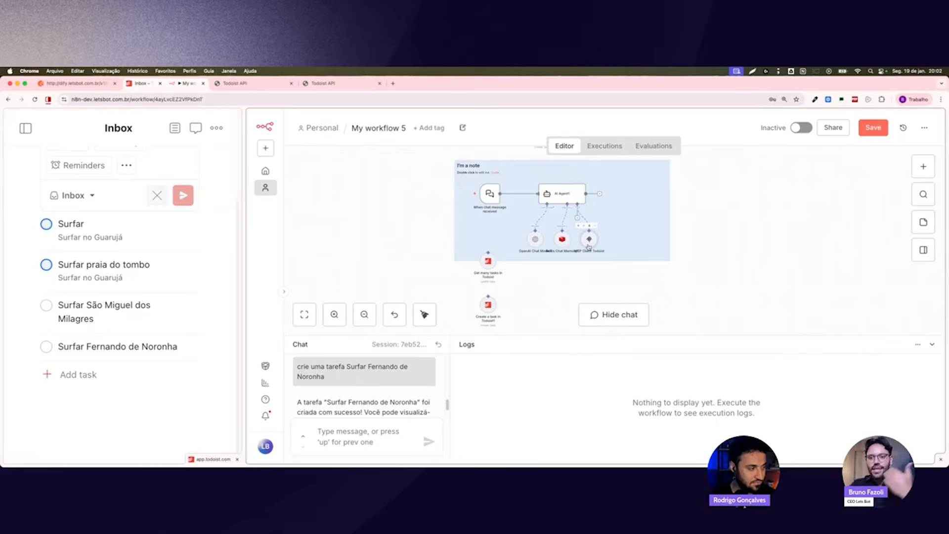
pyautogui.click(344, 436)
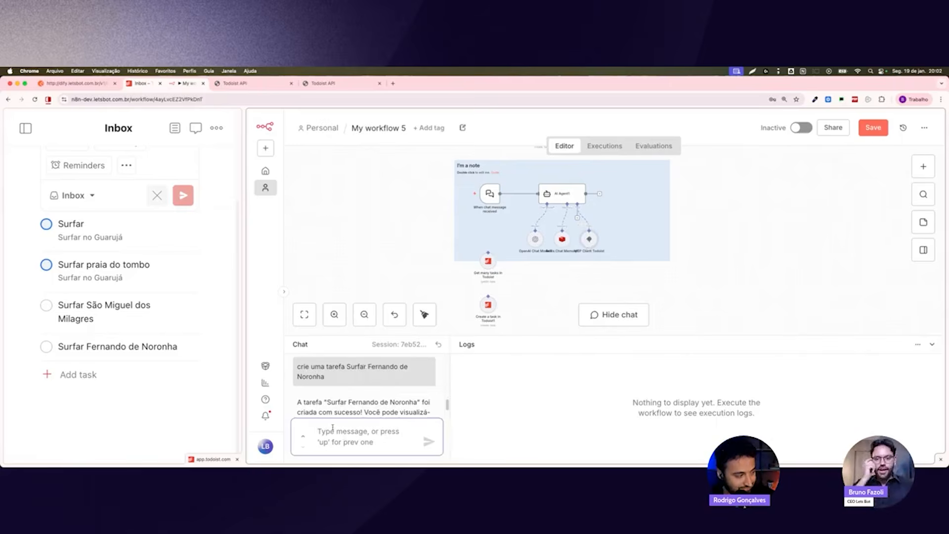
pyautogui.write('Cri')
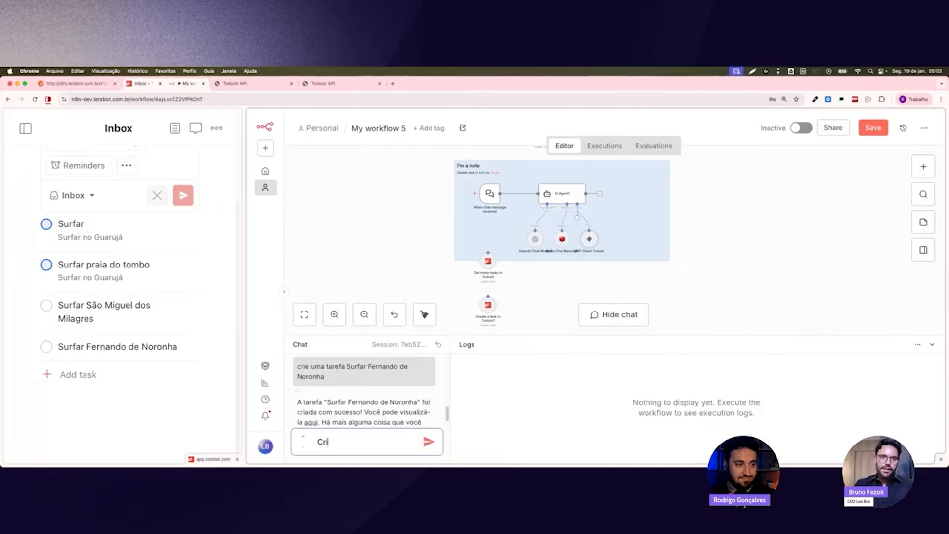
pyautogui.write('e uma tarefa par')
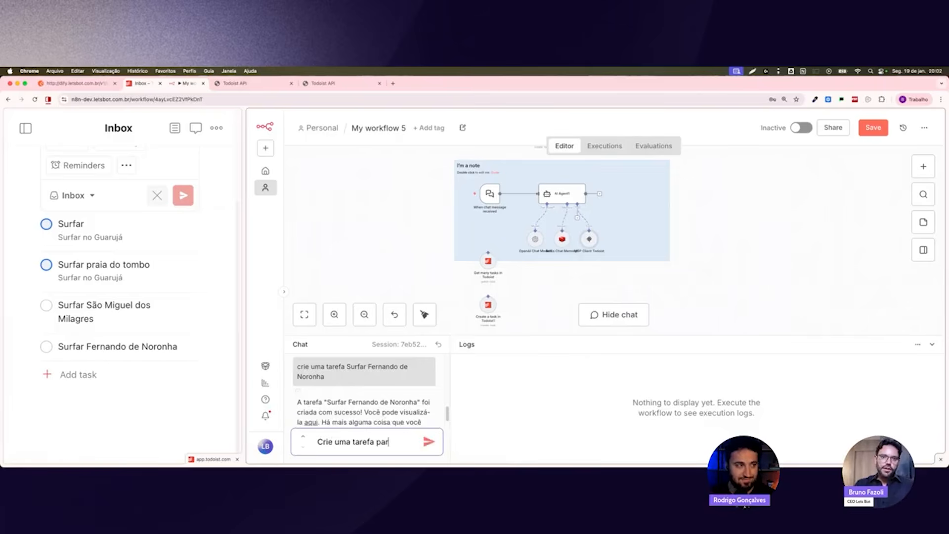
pyautogui.write('a surfar em Ma')
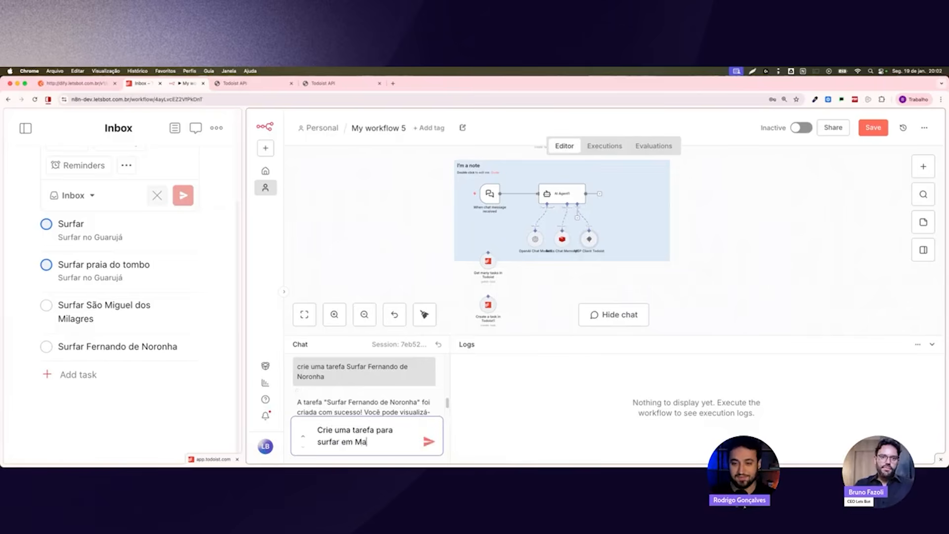
pyautogui.write('resias')
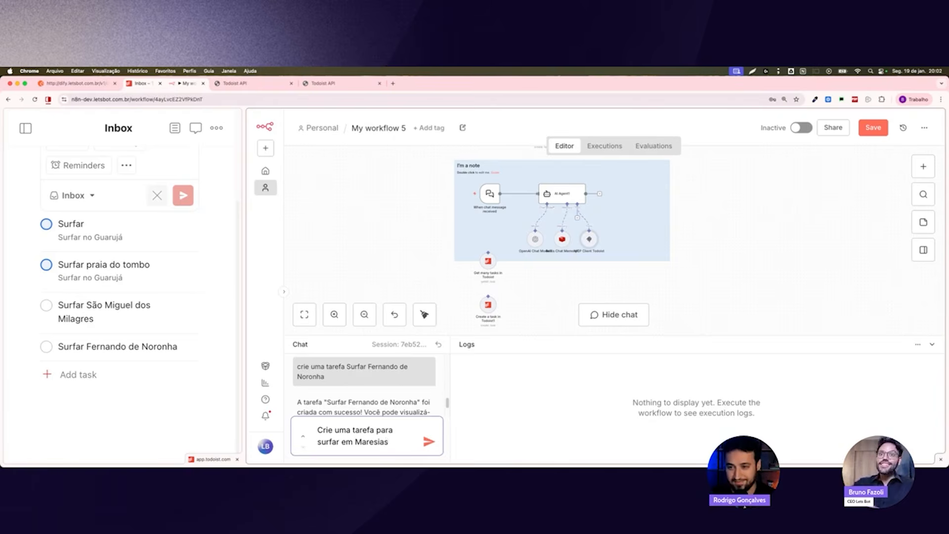
pyautogui.press('Return')
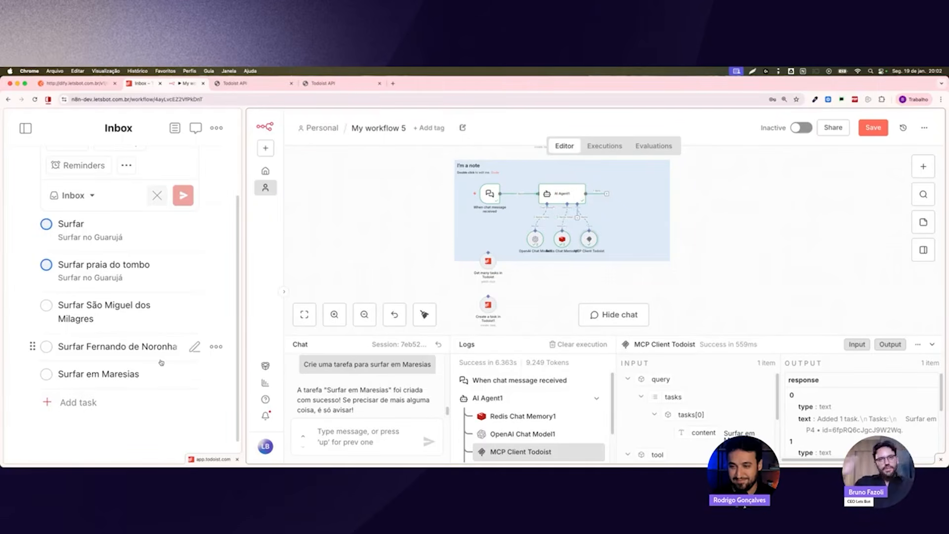
# Spread the MCP Client Todoist and OpenAI Chat Model1 nodes apart on either side of Redis Chat Memory1
pyautogui.scroll(5, 564, 272)
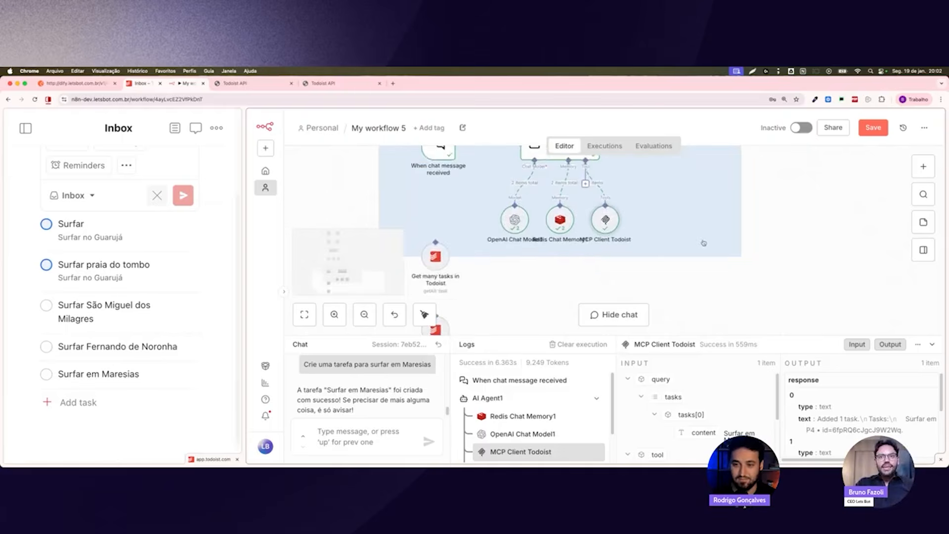
pyautogui.scroll(2, 704, 243)
pyautogui.moveTo(606, 255); pyautogui.dragTo(678, 247)
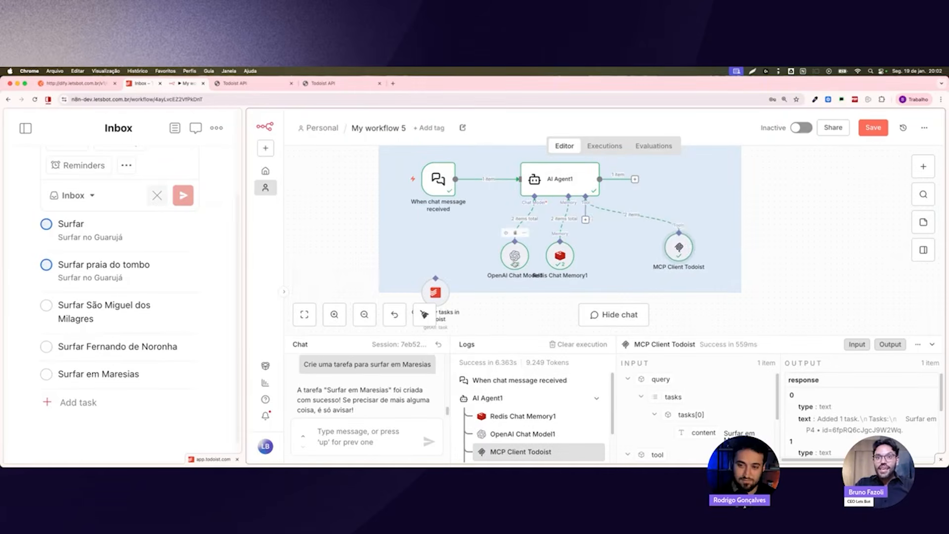
pyautogui.moveTo(512, 260); pyautogui.dragTo(472, 257)
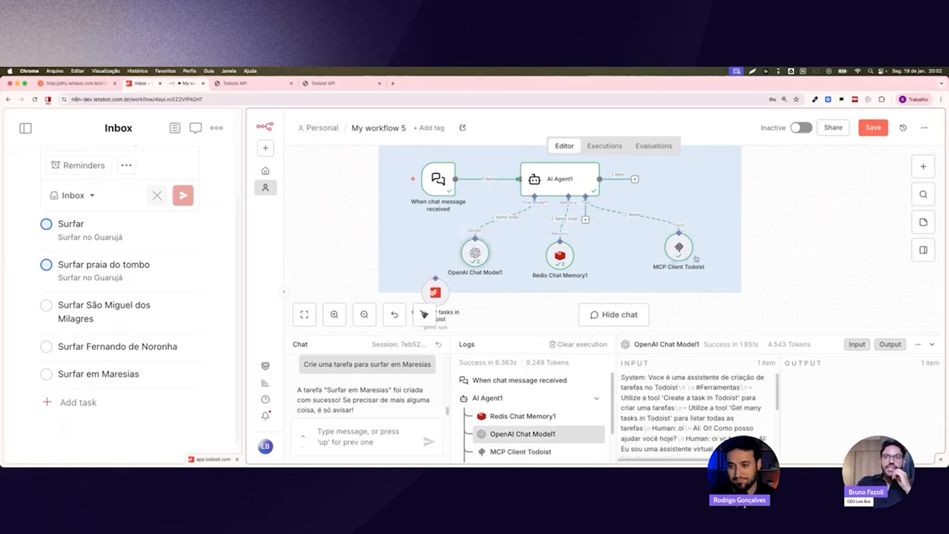
# Review the MCP Client Todoist node's endpoint and its execution input and output, and return to the canvas
pyautogui.doubleClick(679, 248)
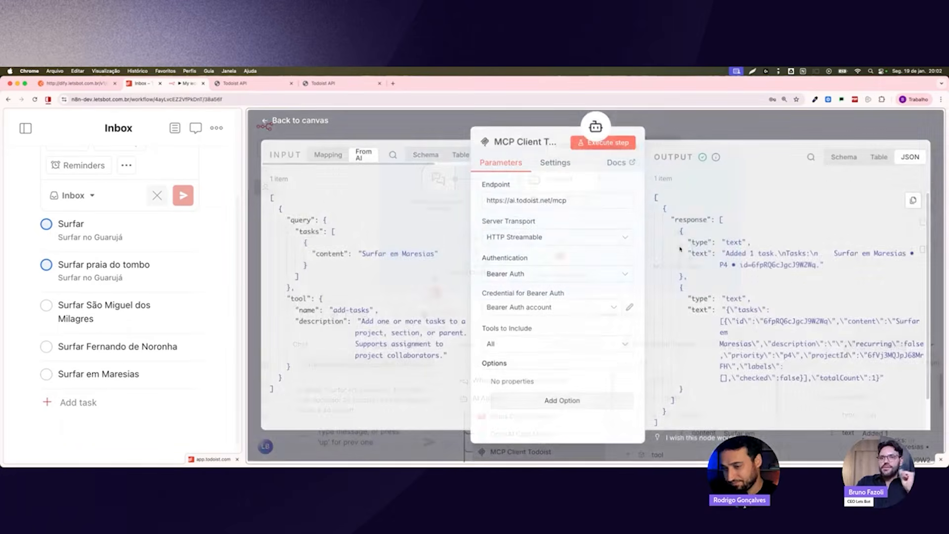
pyautogui.tripleClick(572, 202)
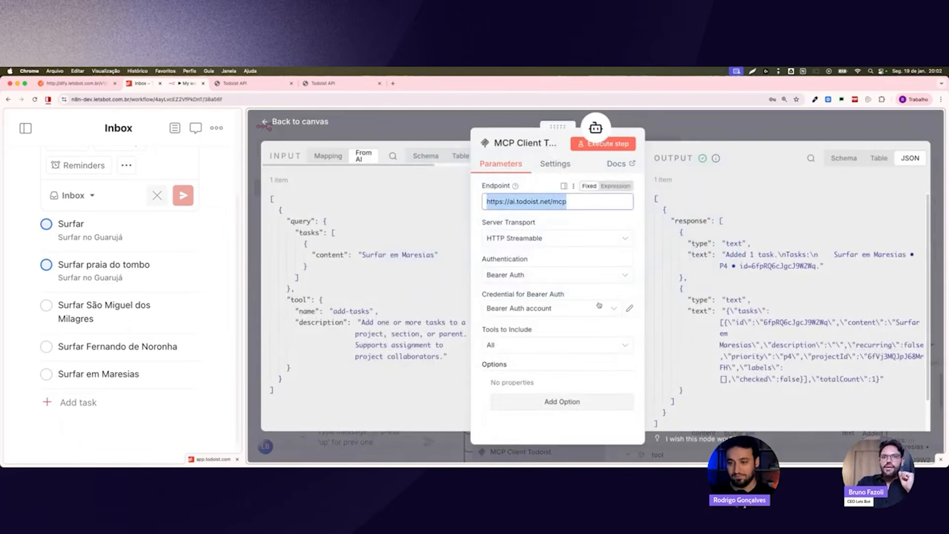
pyautogui.click(732, 130)
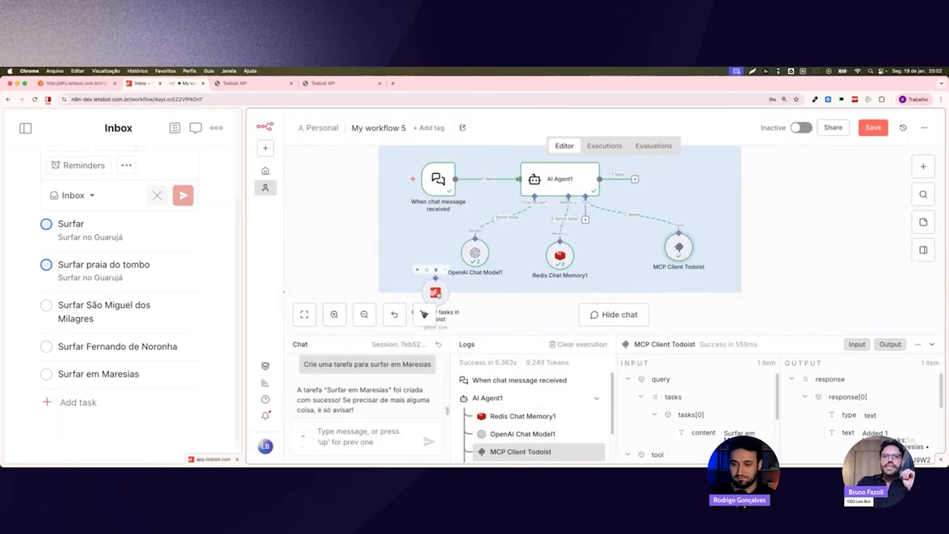
# Move the detached "Get many tasks in Todoist" node outside the blue group and open AI Agent1's system message in an enlarged editing area
pyautogui.moveTo(438, 294); pyautogui.dragTo(330, 229)
pyautogui.doubleClick(563, 180)
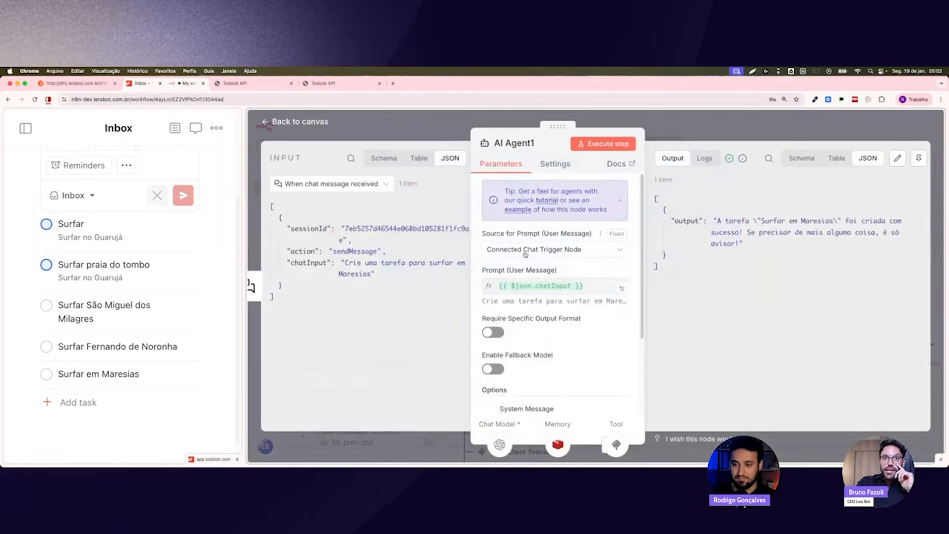
pyautogui.scroll(-3, 527, 330)
pyautogui.moveTo(625, 370); pyautogui.dragTo(626, 426)
pyautogui.scroll(-1, 587, 366)
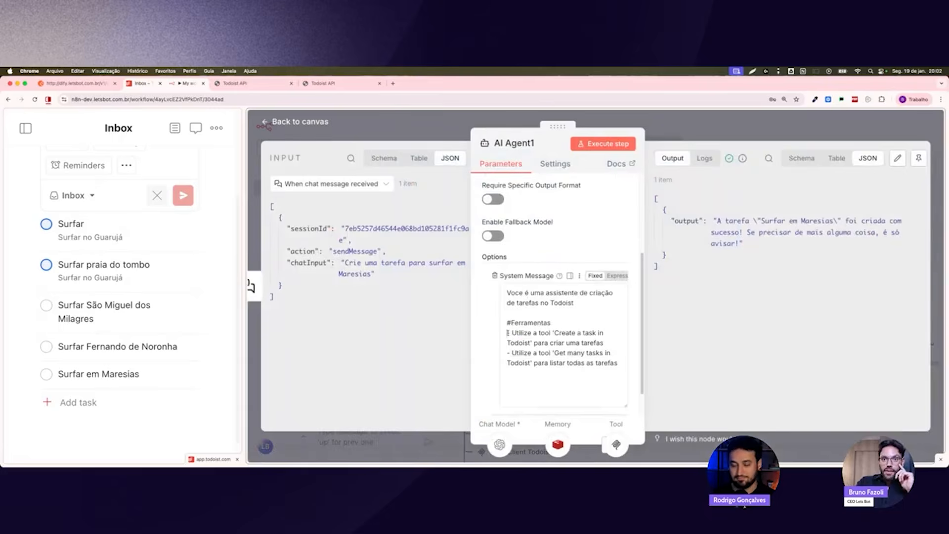
pyautogui.moveTo(507, 333); pyautogui.dragTo(596, 370)
pyautogui.click(596, 377)
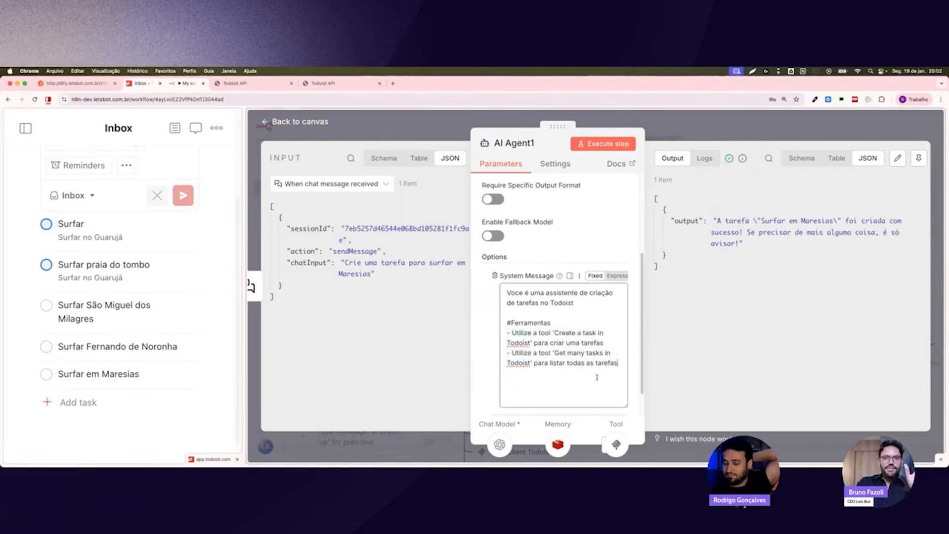
pyautogui.click(533, 313)
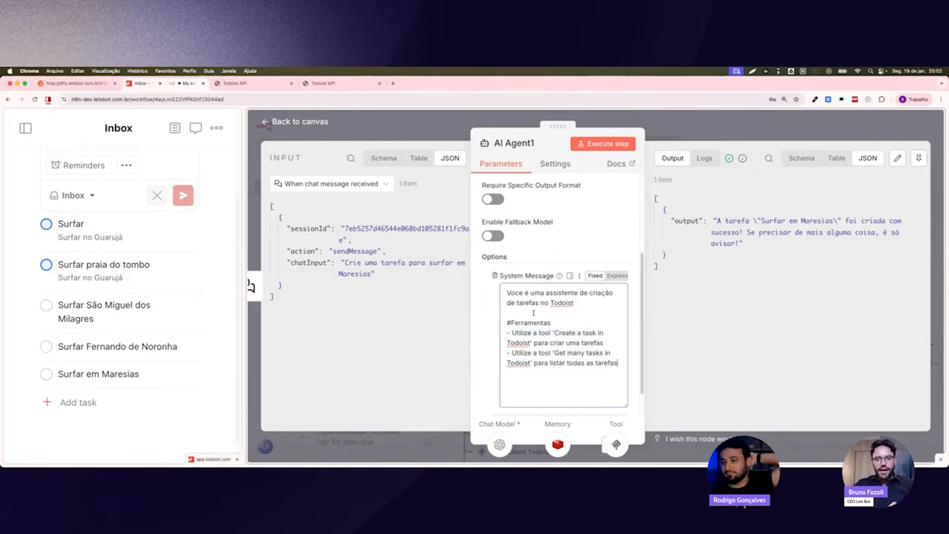
pyautogui.moveTo(471, 382); pyautogui.dragTo(376, 380)
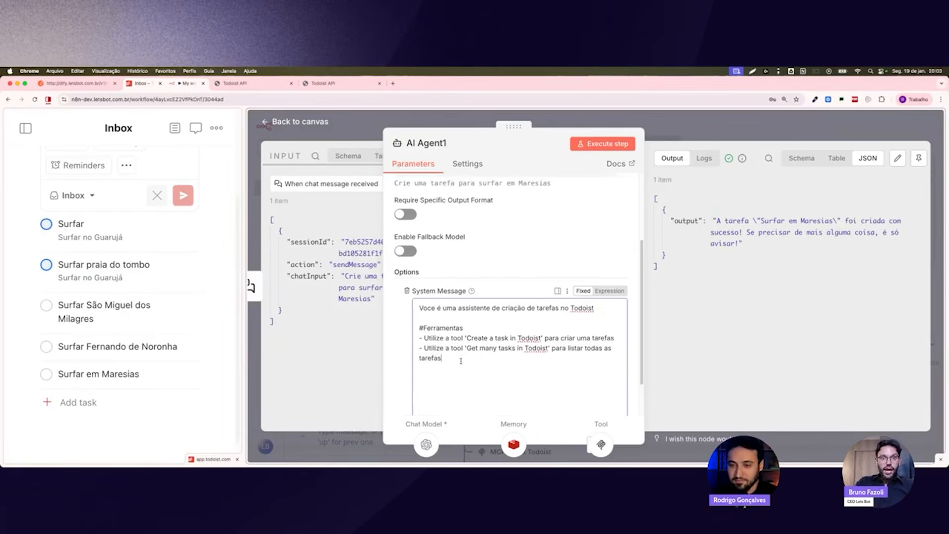
# Add the line "- Utilize a tool 'MCP Client Todoist' para fazer qualquer ação no Todoist" at the end of AI Agent1's system message
pyautogui.press('Return')
pyautogui.write('- Utiliz')
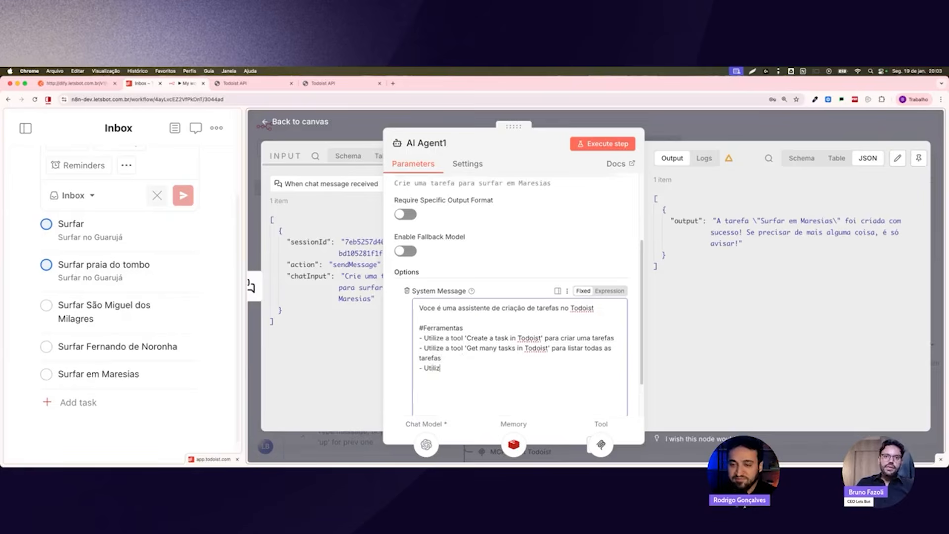
pyautogui.write('e a tool')
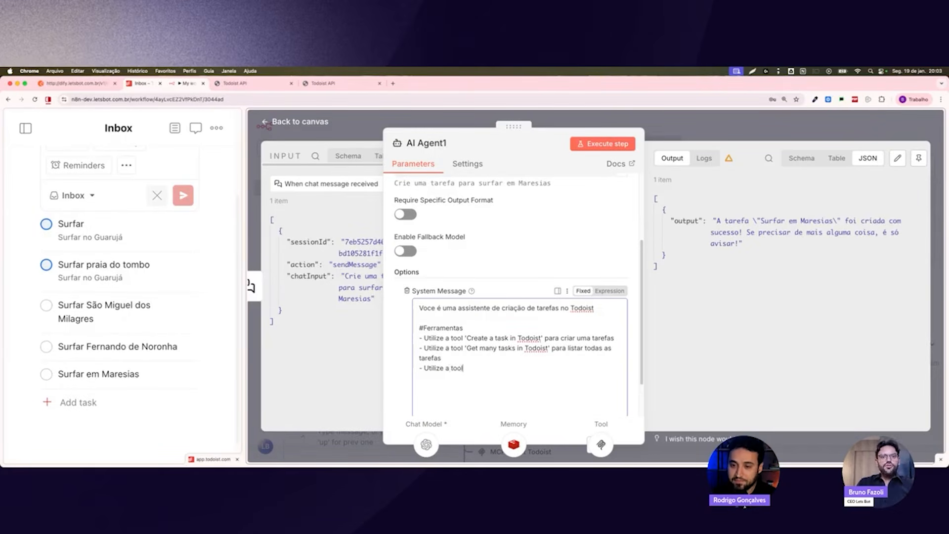
pyautogui.write(" 'MC")
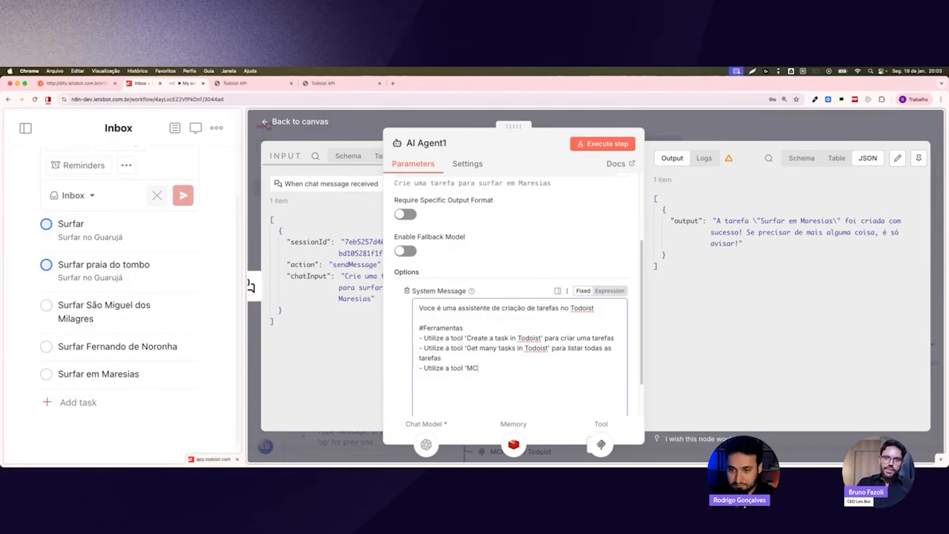
pyautogui.write('P Clien')
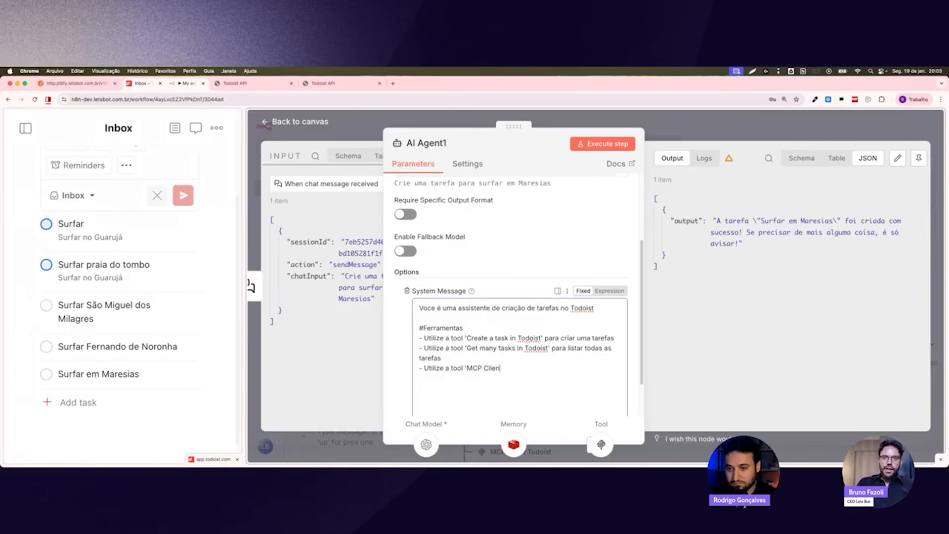
pyautogui.write("t Todoist' para fazer ")
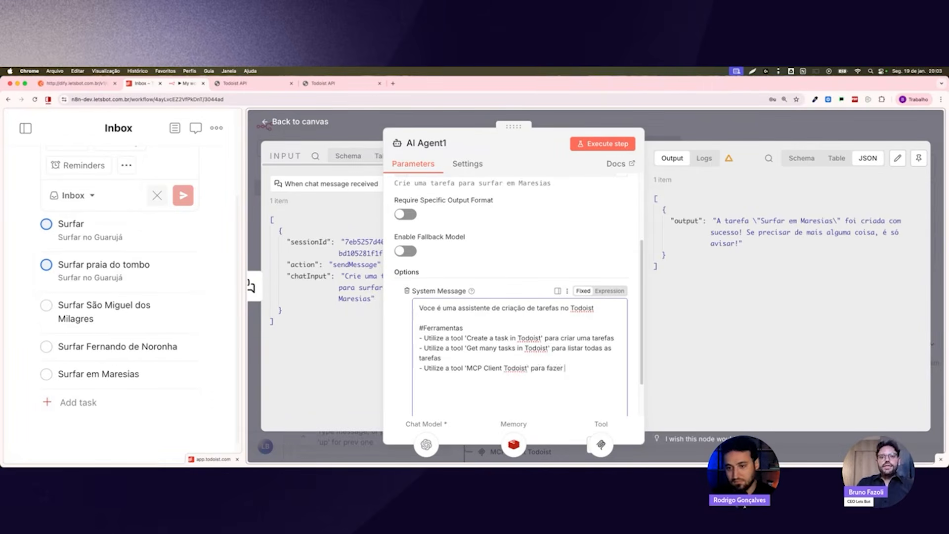
pyautogui.write('qualquer ação ')
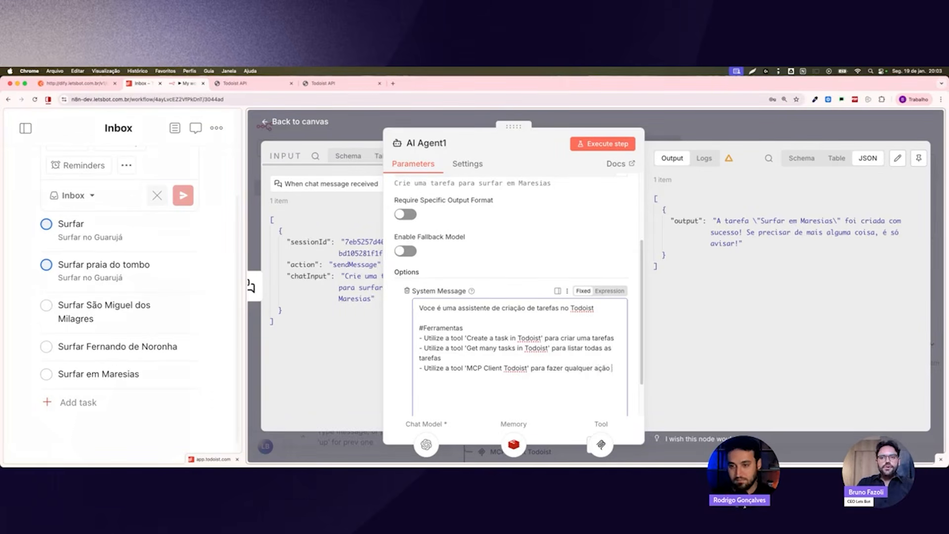
pyautogui.write('no Todo')
pyautogui.write('ist')
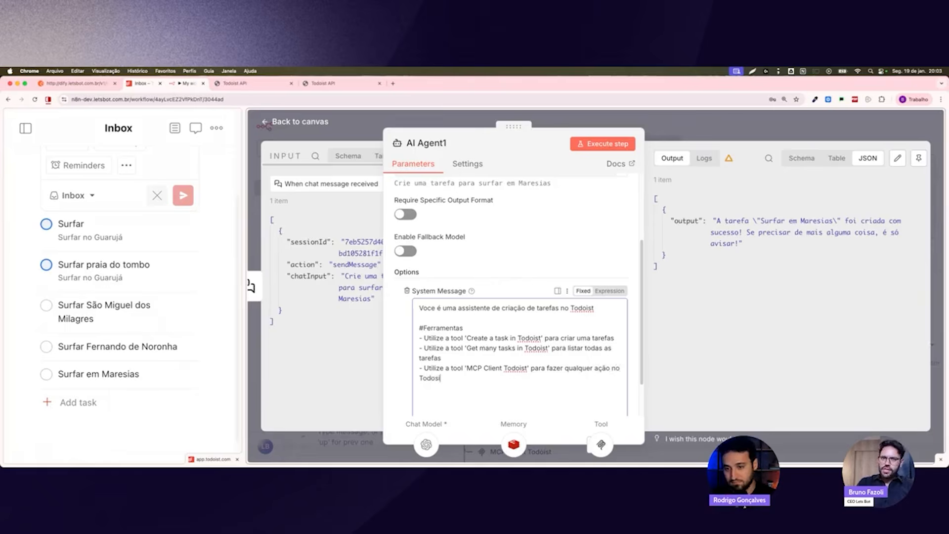
# Delete the 'Create a task in Todoist' and 'Get many tasks in Todoist' instructions from the system message and return to the canvas
pyautogui.moveTo(441, 357); pyautogui.dragTo(415, 343)
pyautogui.press('BackSpace')
pyautogui.press('BackSpace')
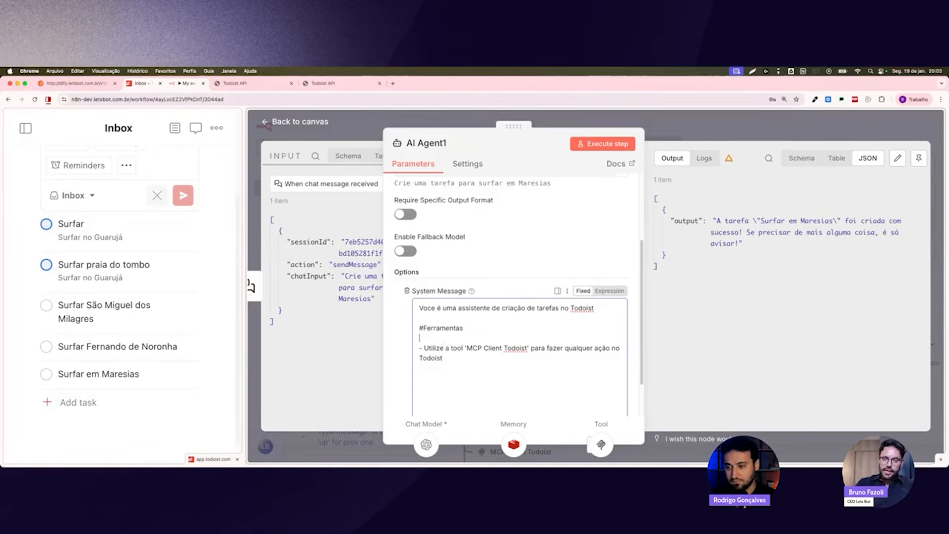
pyautogui.press('Escape')
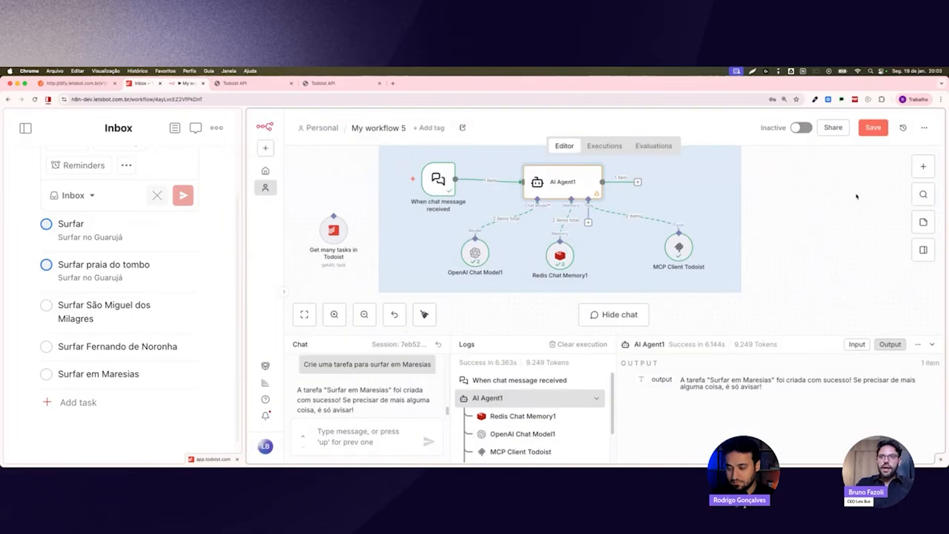
# Save the workflow and shrink the chat and logs area so the whole blue group is in view
pyautogui.scroll(1, 880, 148)
pyautogui.click(872, 127)
pyautogui.hscroll(-3, 788, 231)
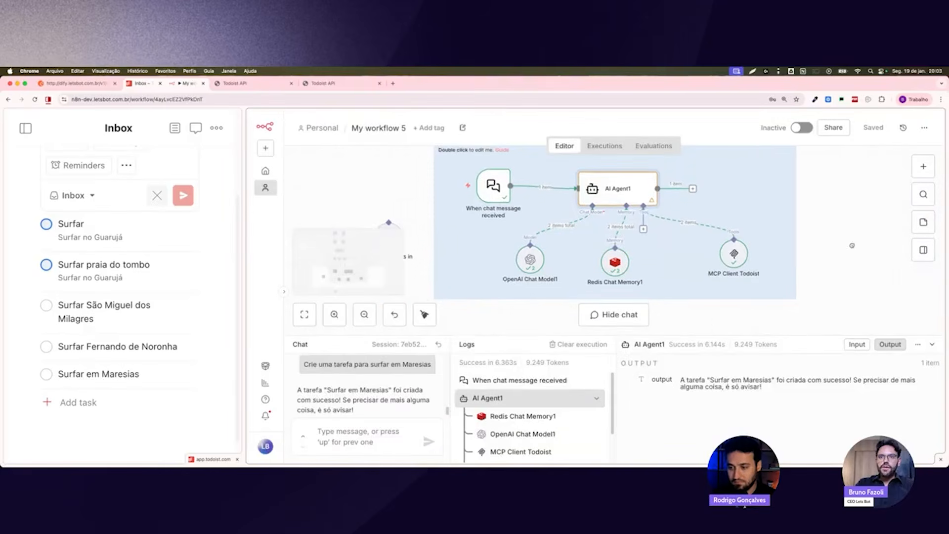
pyautogui.moveTo(501, 336); pyautogui.dragTo(501, 374)
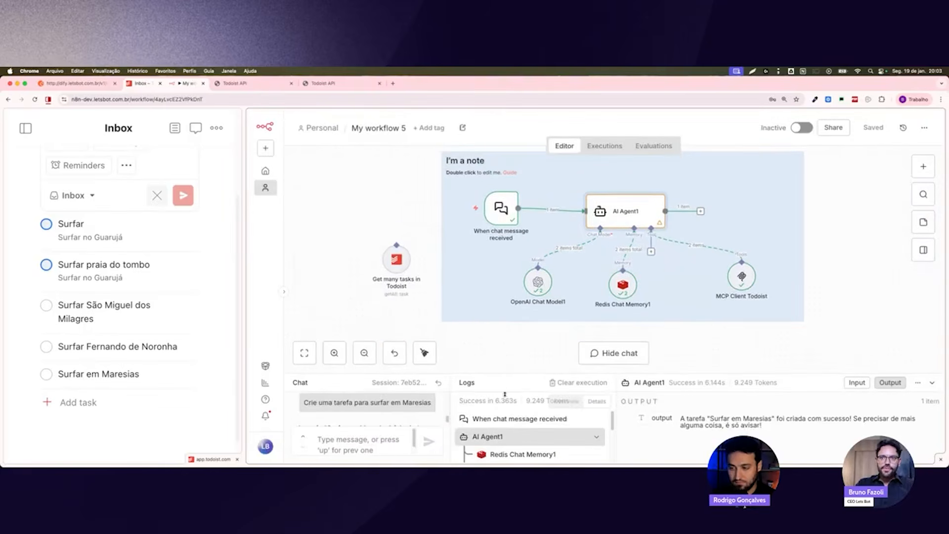
pyautogui.scroll(2, 510, 349)
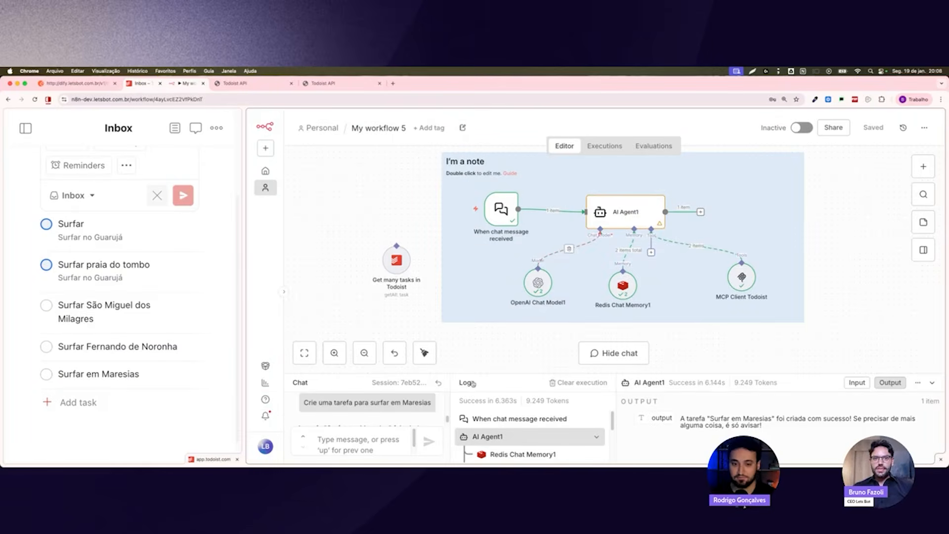
# Review the deactivated form submission flows on the canvas and compare them with the MCP-based AI Agent1 flow
pyautogui.scroll(5, 465, 291)
pyautogui.scroll(3, 465, 290)
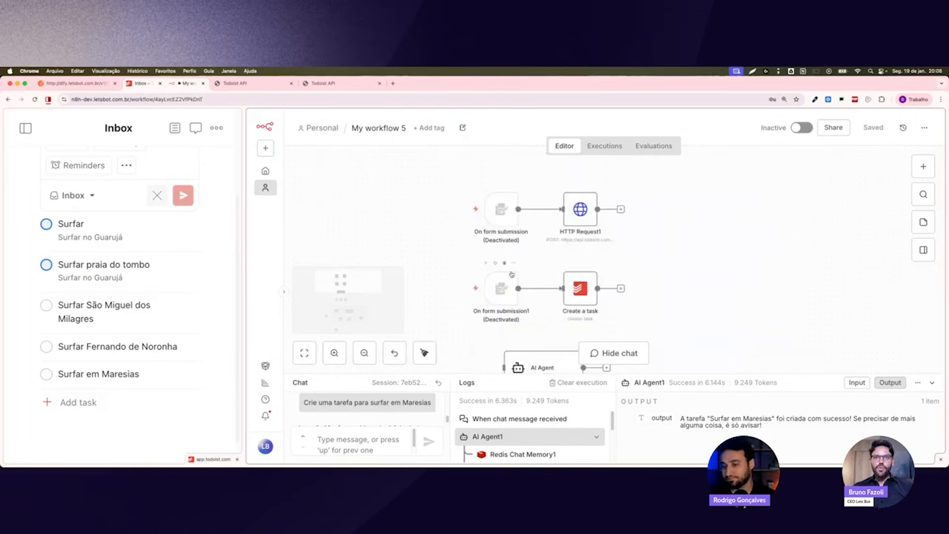
pyautogui.moveTo(443, 180); pyautogui.dragTo(633, 332)
pyautogui.click(666, 315)
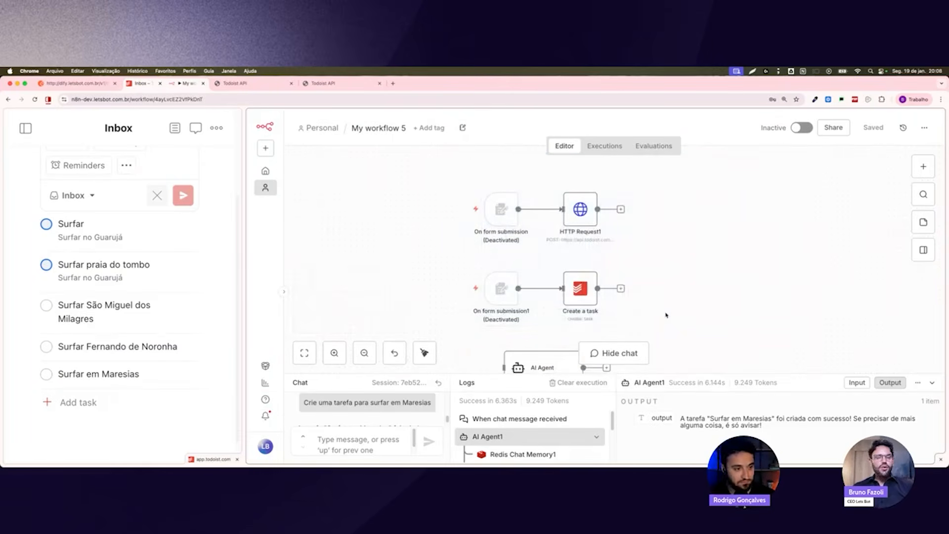
pyautogui.scroll(-3, 673, 281)
pyautogui.scroll(-5, 670, 268)
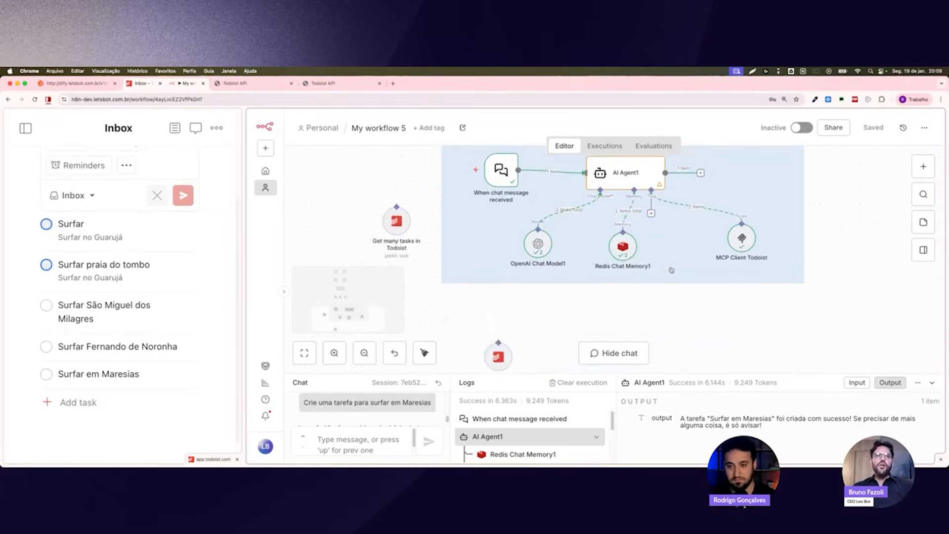
pyautogui.scroll(1, 670, 270)
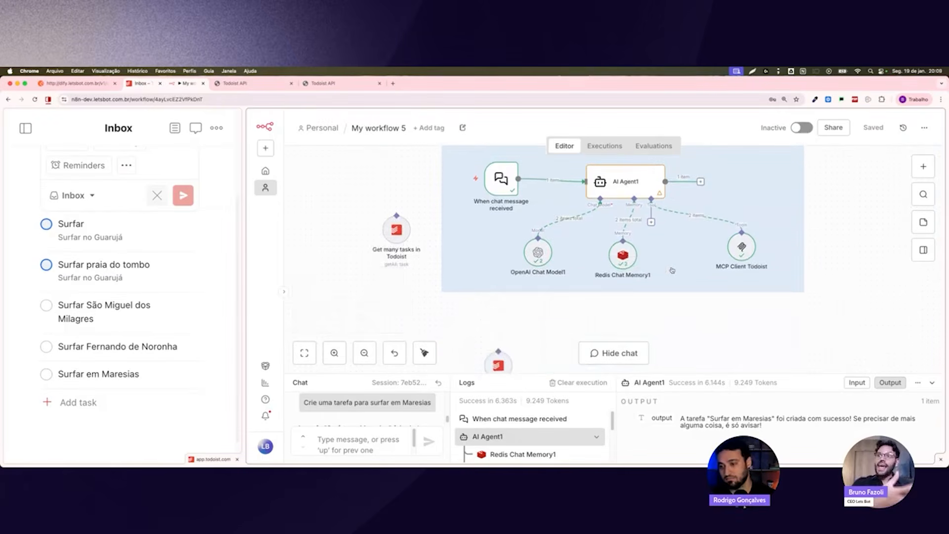